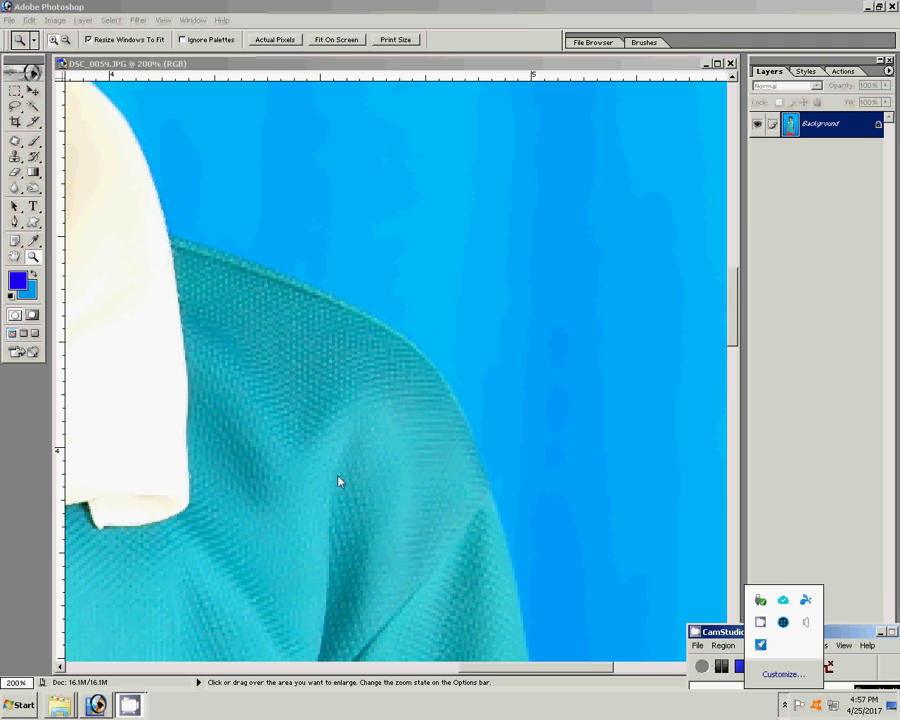
Start the Pen path at the collar and trace down the shoulder and around the sleeve cuff
click(14, 222)
click(172, 237)
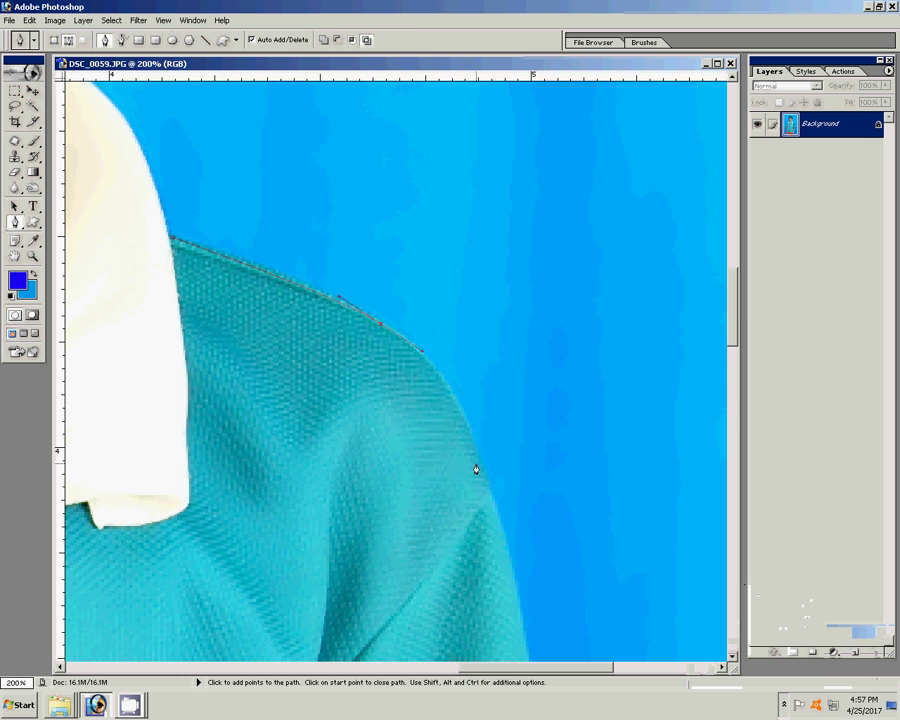
drag(526, 606, 289, 233)
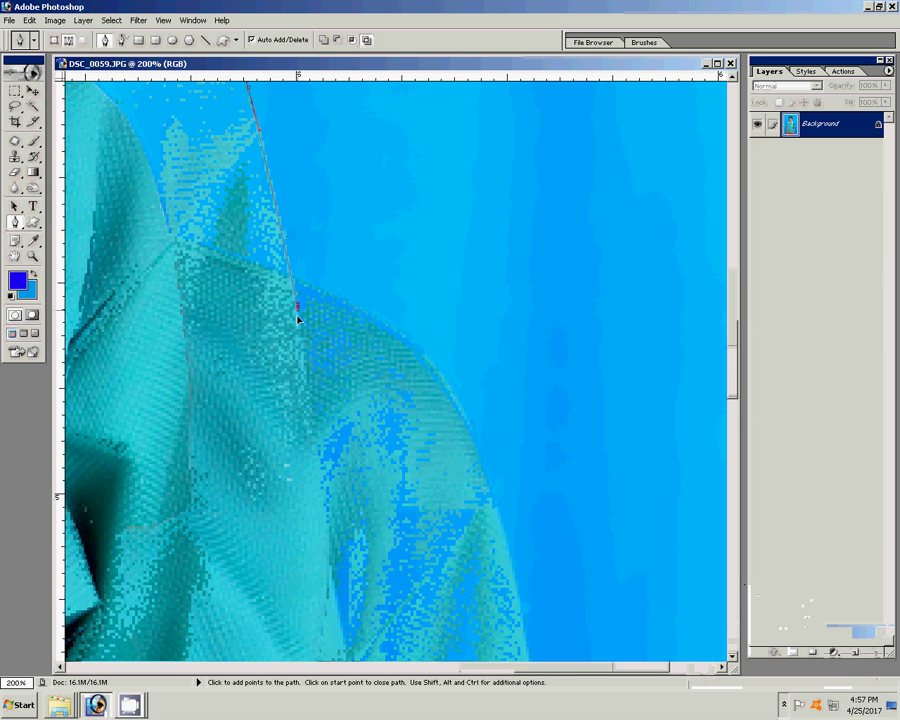
drag(296, 310, 310, 376)
drag(312, 516, 265, 210)
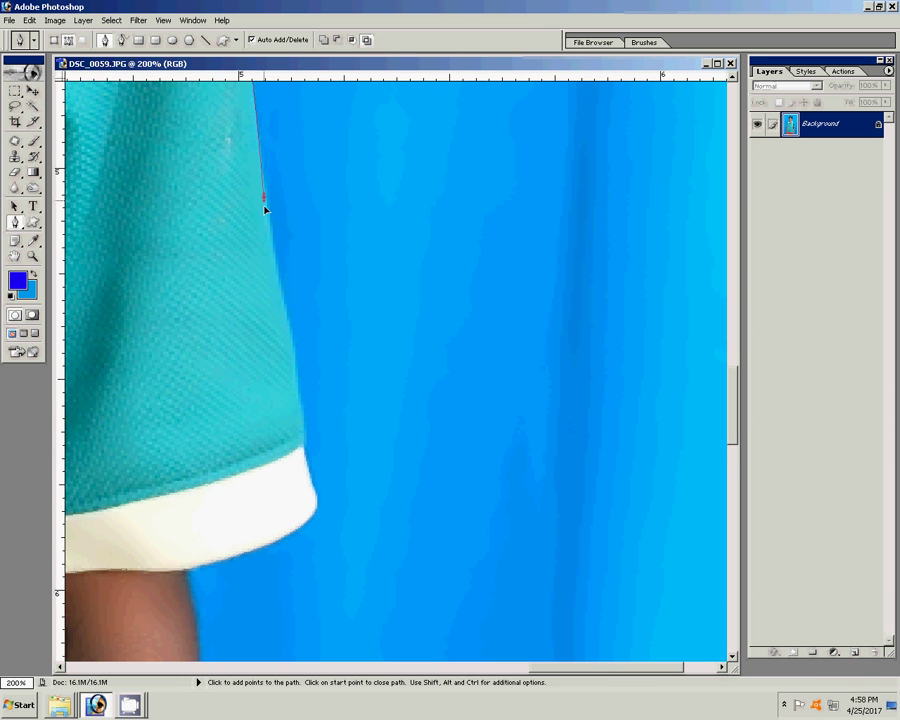
click(298, 427)
mouse_move(313, 497)
mouse_down()
mouse_move(288, 527)
mouse_move(339, 260)
mouse_up()
click(237, 302)
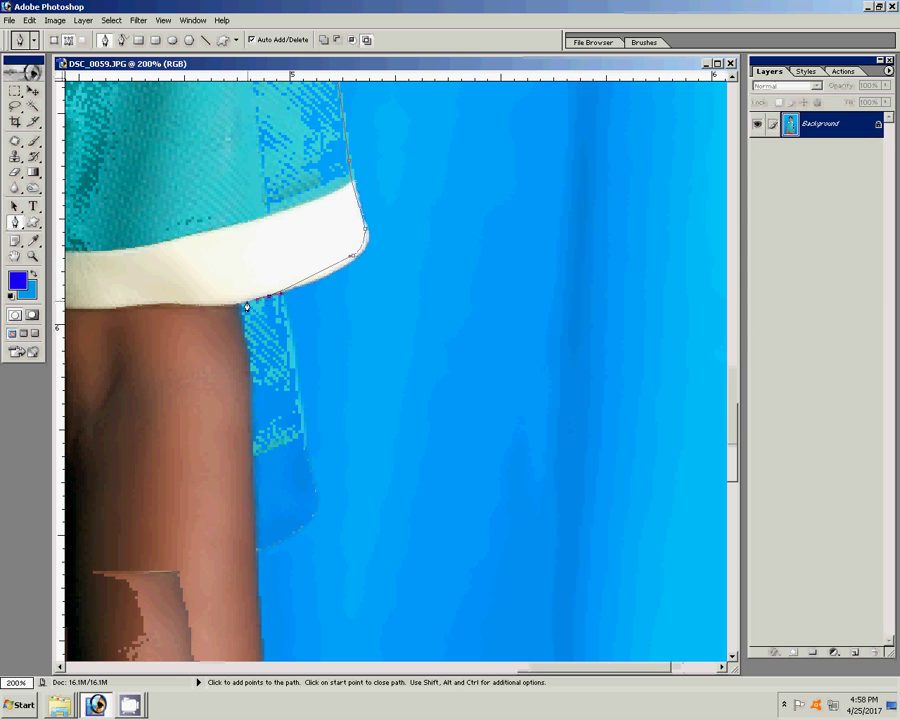
Add anchors down the arm's outer edge toward the bracelet
drag(247, 396, 245, 204)
click(246, 212)
click(246, 255)
click(257, 391)
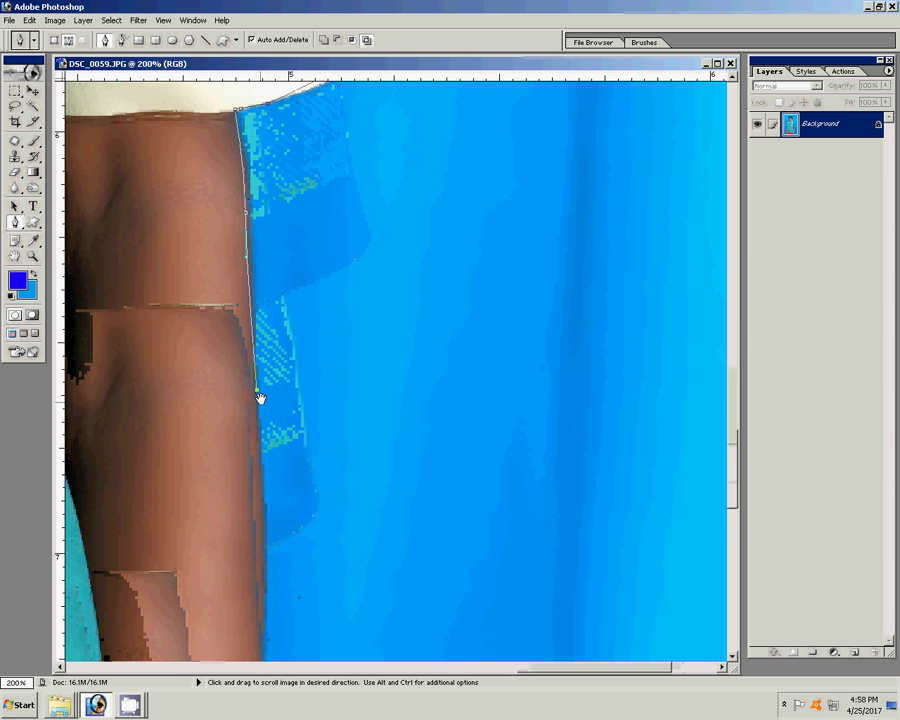
drag(260, 398, 266, 84)
click(266, 236)
click(266, 311)
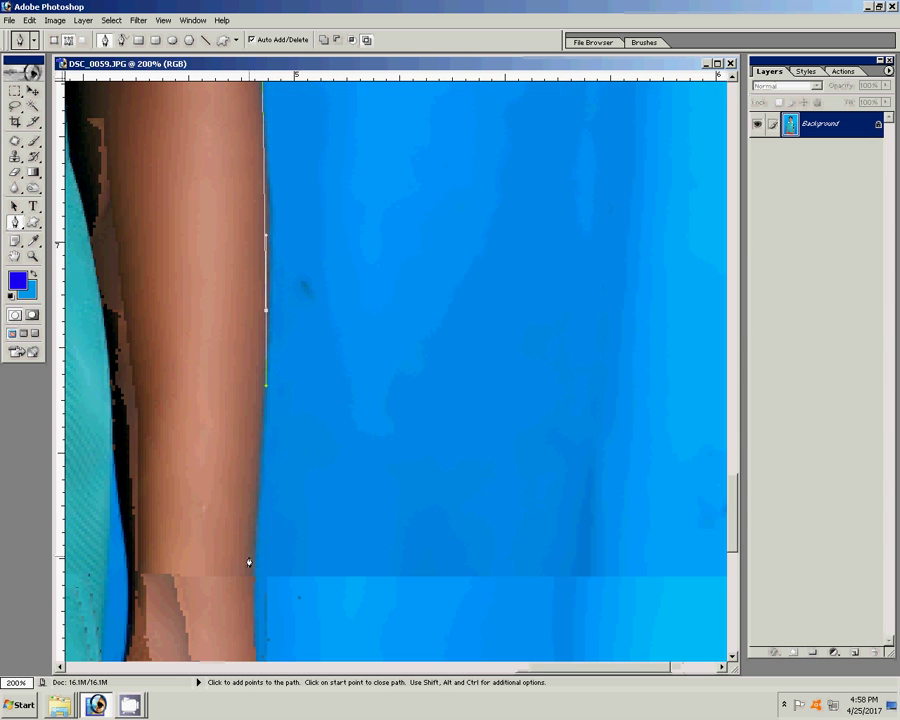
click(248, 526)
click(250, 596)
Trace the path around the bracelet and down the wrist, undoing one misplaced anchor
drag(250, 596, 258, 263)
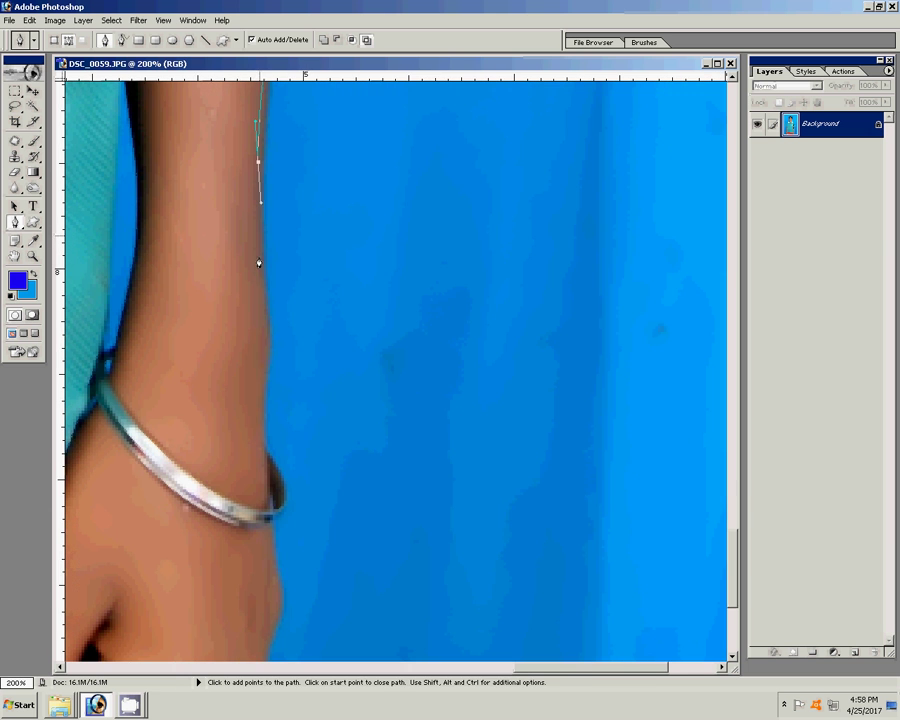
click(268, 344)
click(264, 430)
click(287, 497)
click(270, 530)
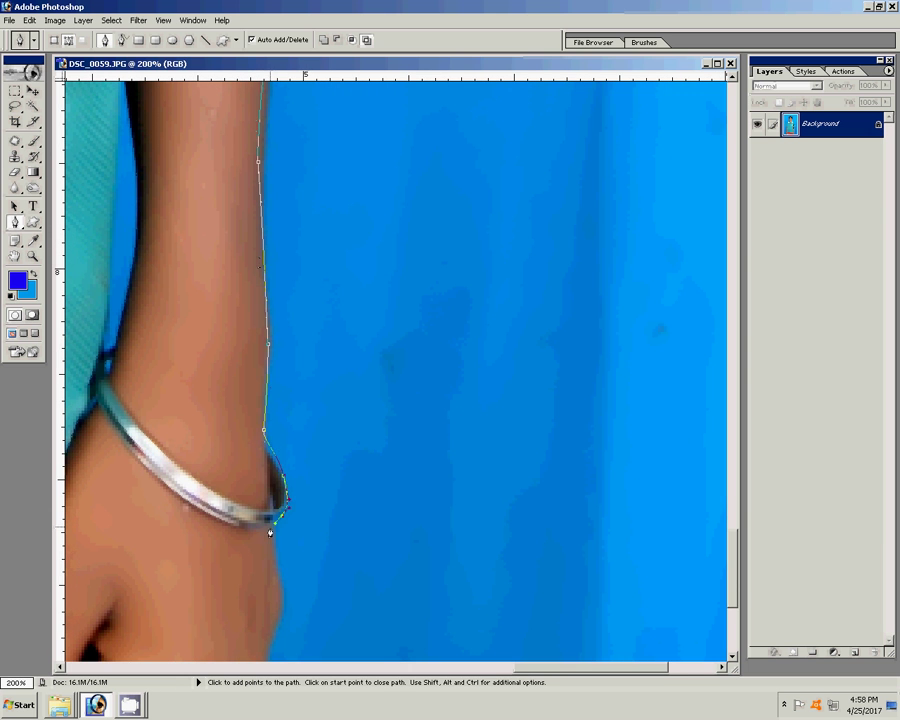
drag(269, 530, 279, 230)
click(292, 280)
click(284, 338)
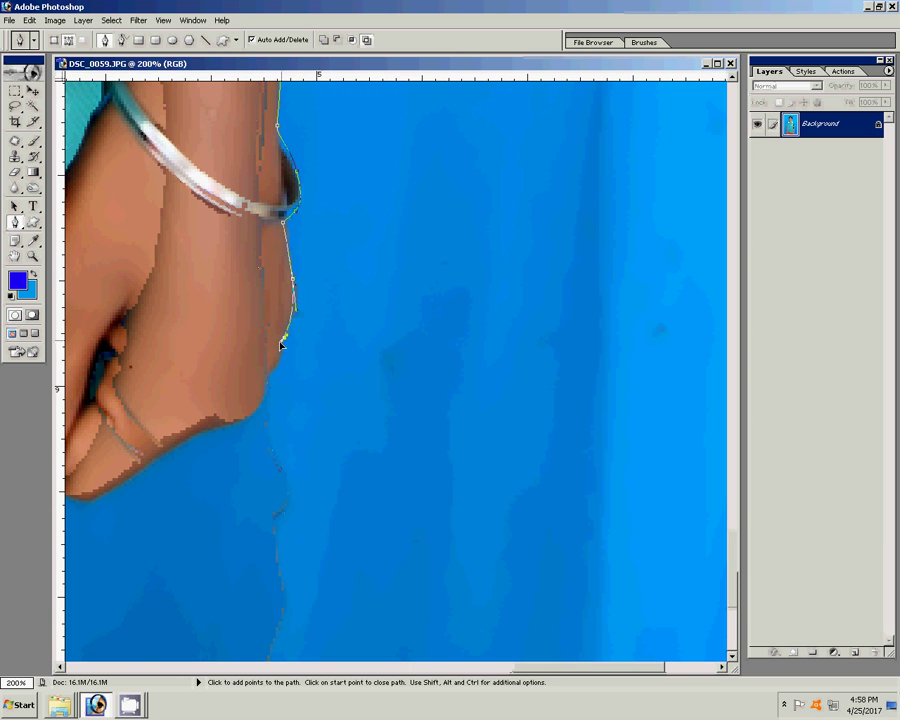
click(267, 379)
drag(250, 403, 238, 412)
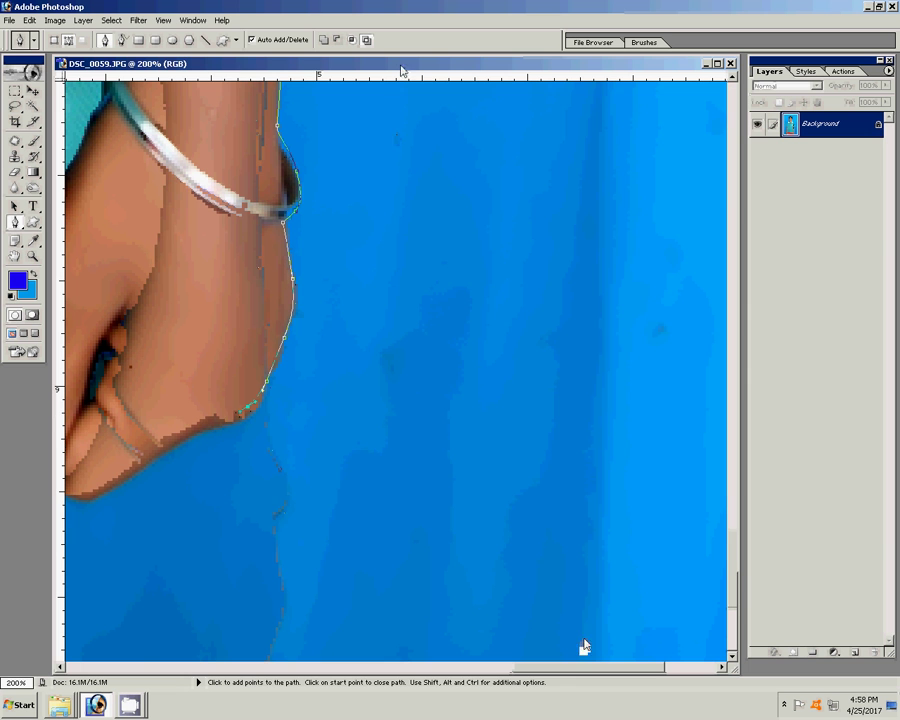
key(ctrl+z)
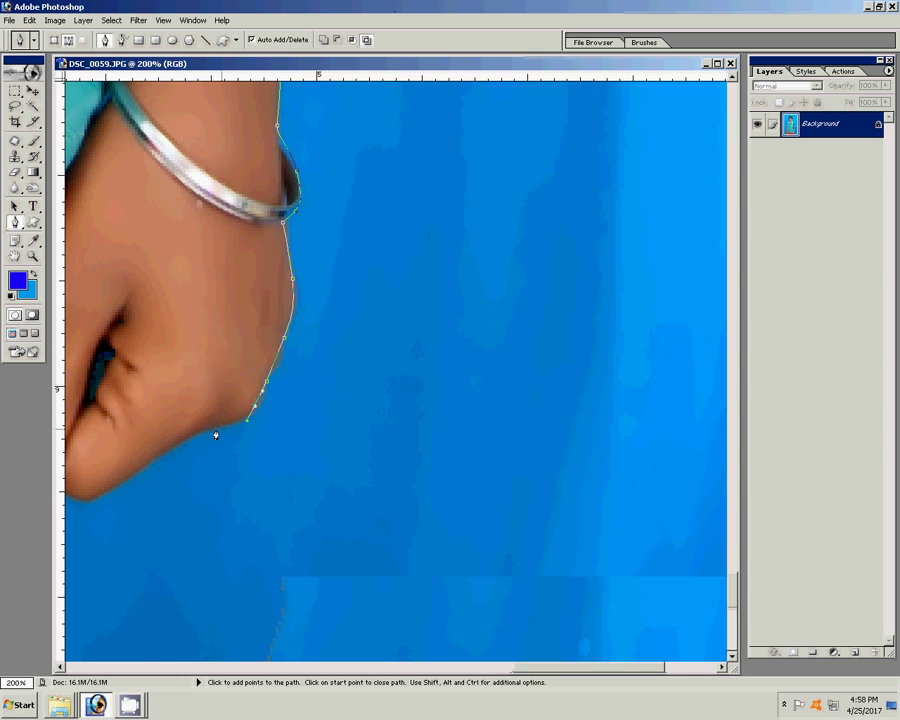
Curve the path along the underside of the fist
click(200, 431)
click(128, 476)
drag(104, 458, 286, 440)
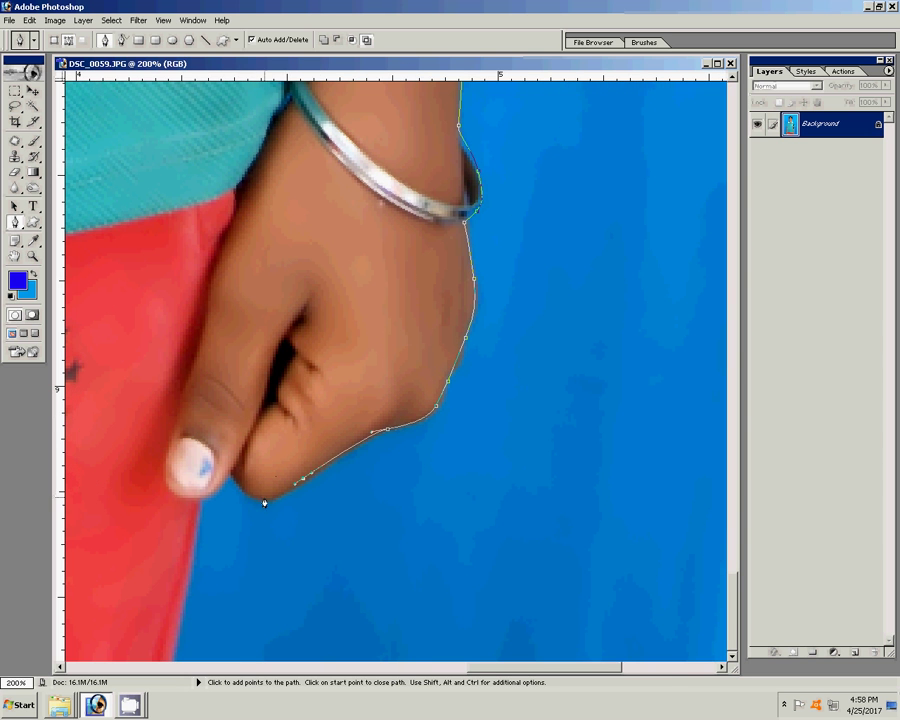
click(262, 500)
mouse_move(228, 478)
mouse_down()
mouse_move(201, 500)
mouse_move(384, 509)
mouse_up()
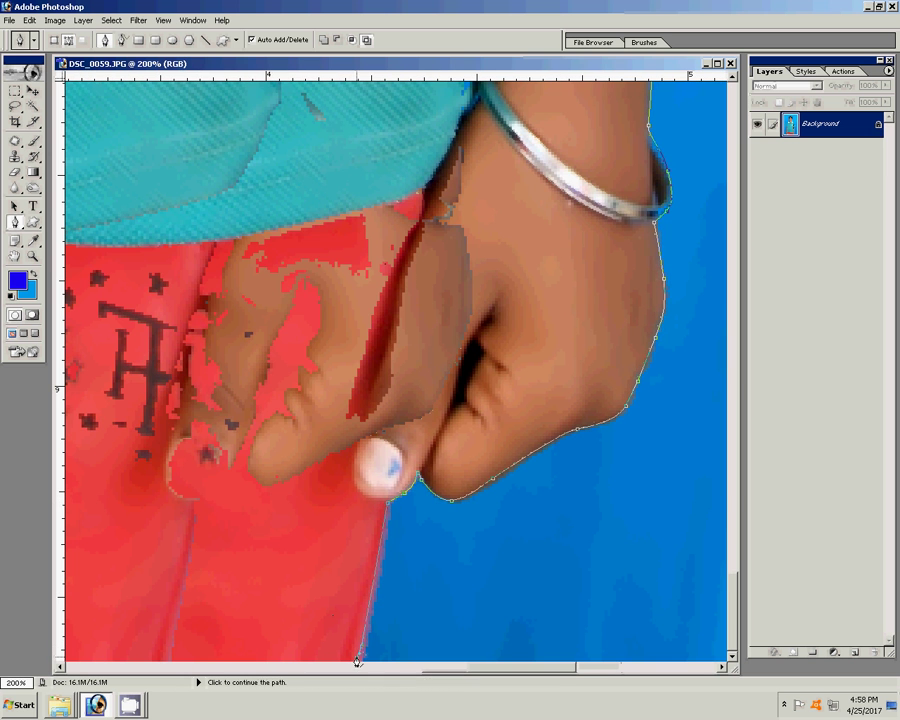
drag(70, 606, 390, 609)
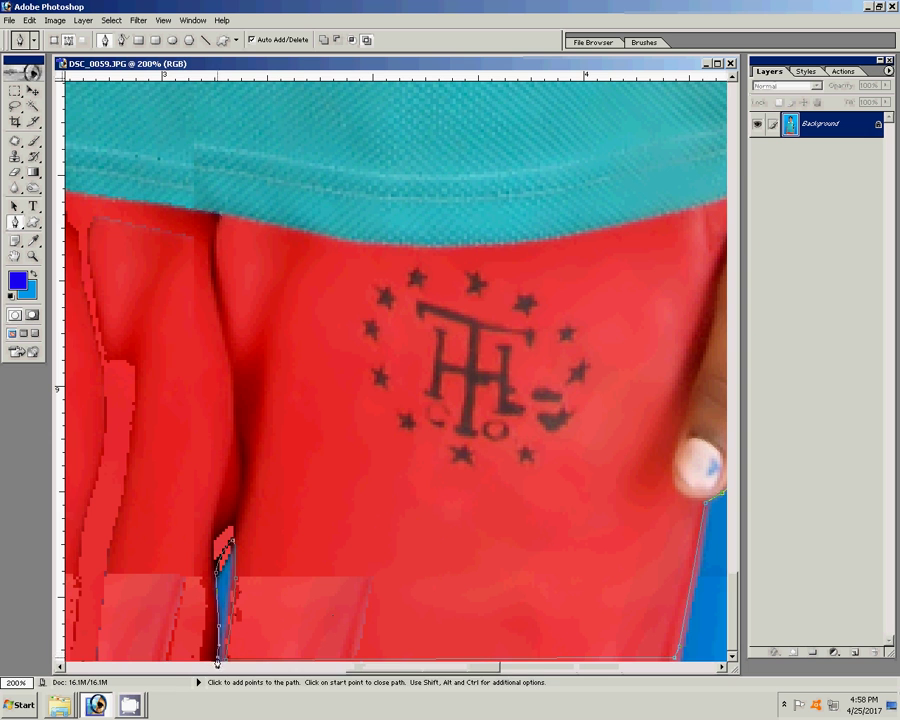
Trace the second fist's fingertip, knuckles, lower contour and outer finger edge
drag(174, 636, 396, 640)
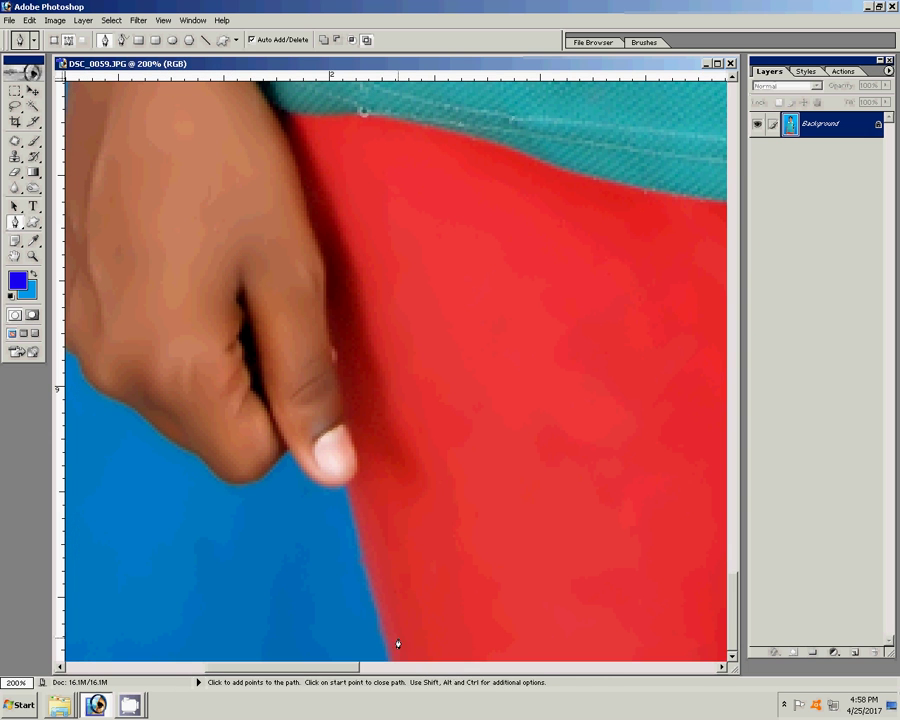
click(345, 486)
click(290, 451)
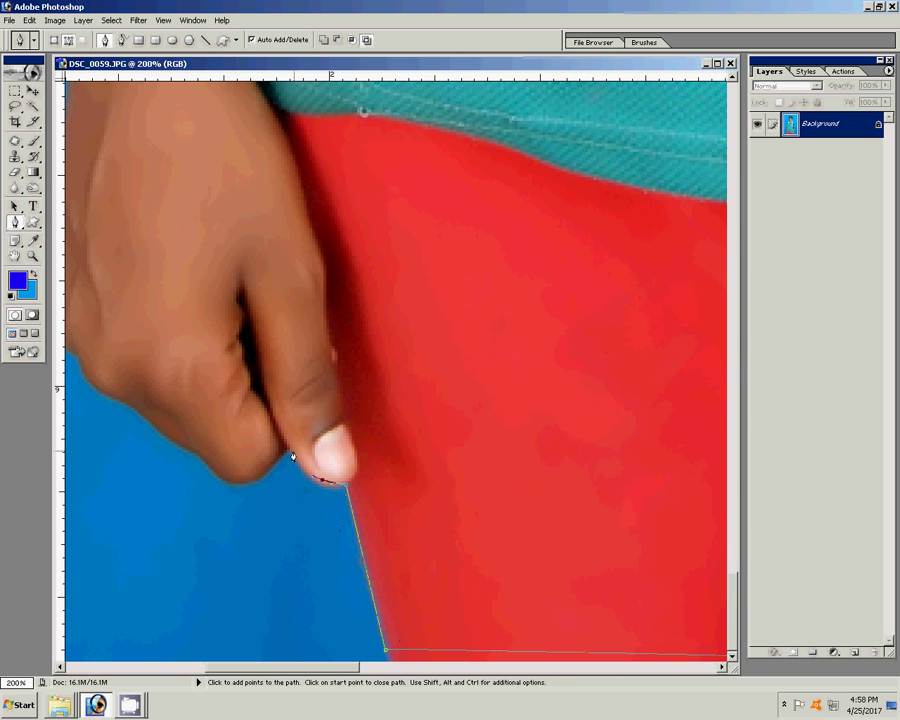
click(258, 476)
drag(219, 398, 414, 437)
click(349, 451)
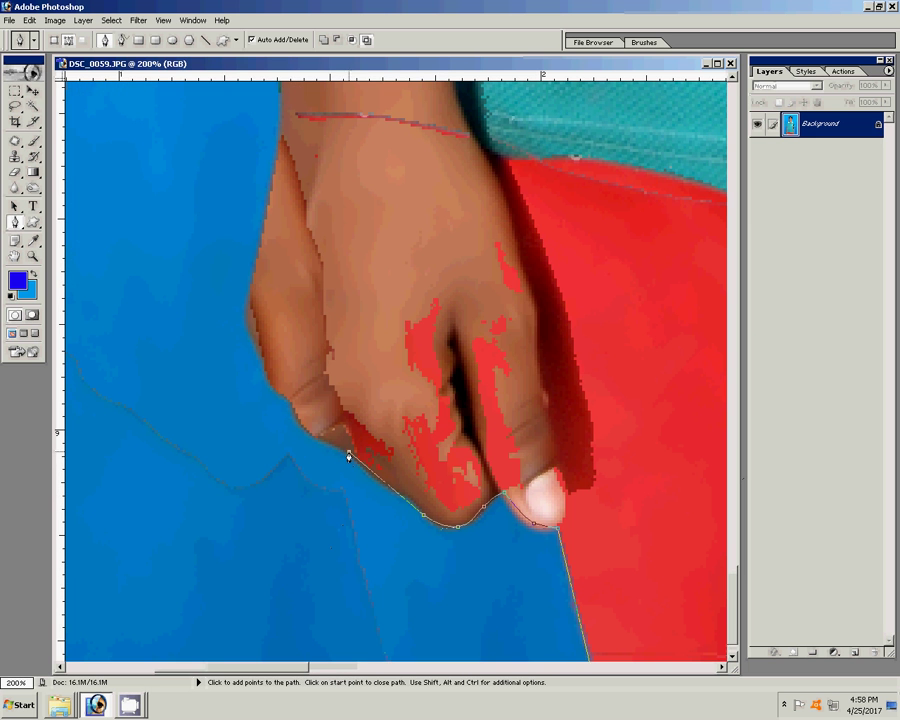
click(296, 419)
click(283, 395)
click(276, 389)
click(250, 312)
click(279, 196)
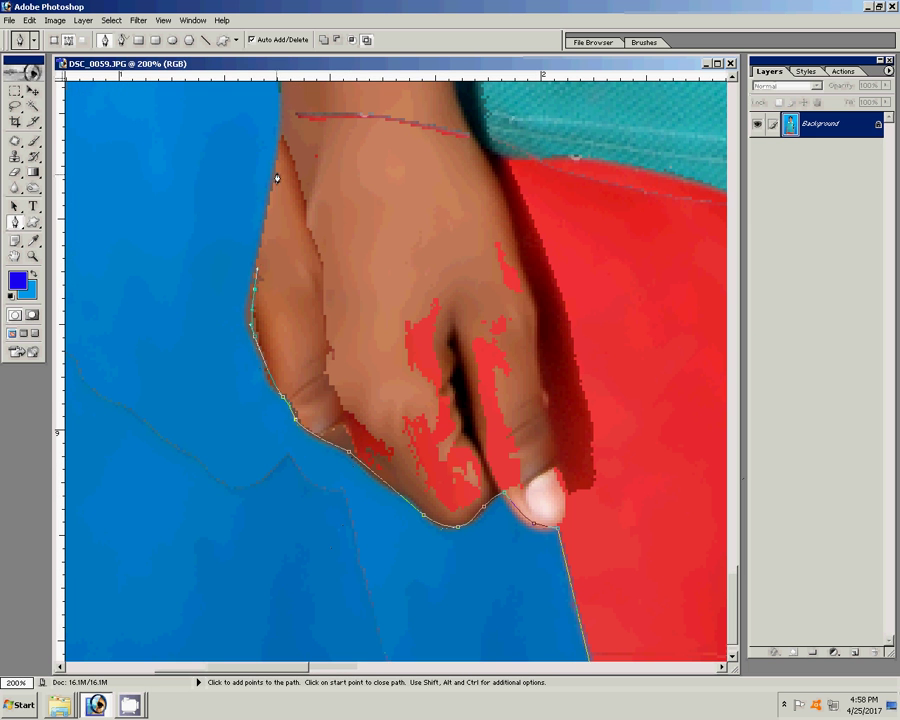
Add anchors up that arm's outer edge toward the sleeve
drag(274, 176, 279, 527)
click(281, 497)
click(289, 408)
click(294, 364)
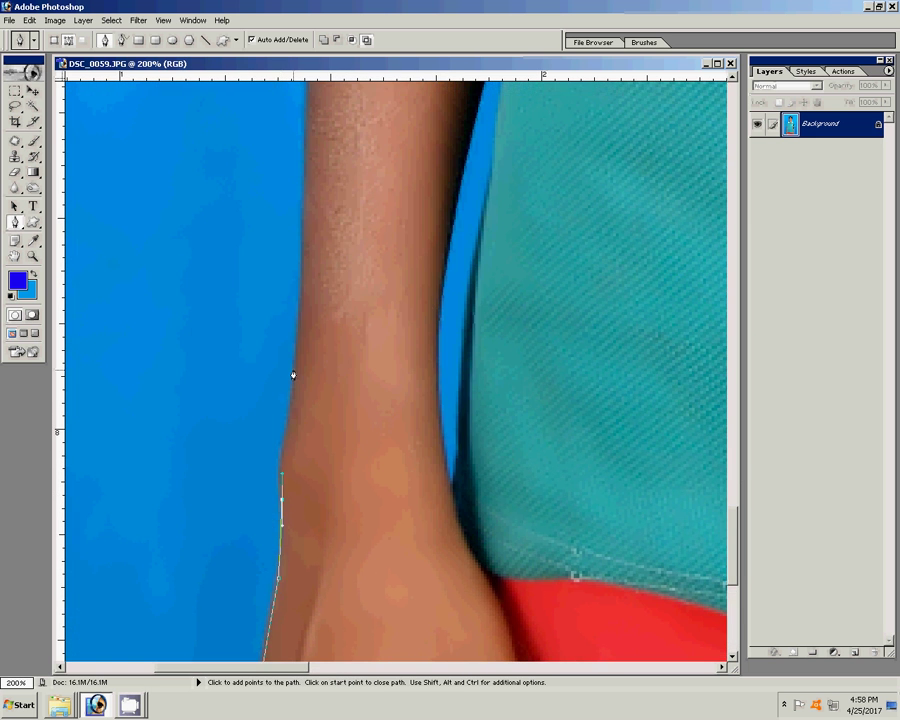
click(299, 320)
drag(304, 222, 328, 299)
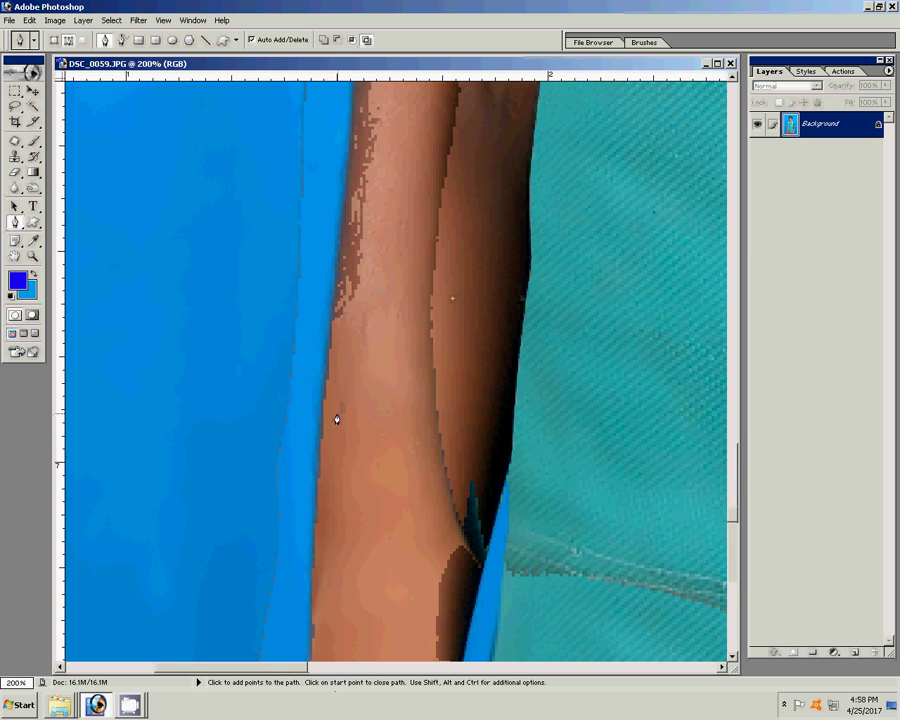
click(330, 291)
drag(335, 155, 322, 350)
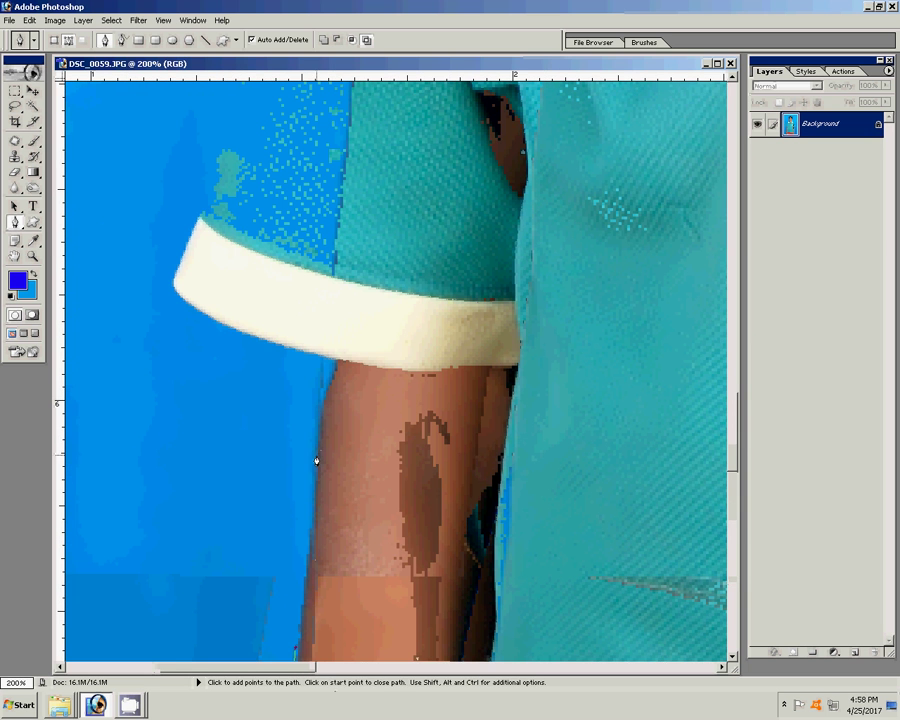
click(325, 395)
Trace where the arm meets the sleeve and along the cuff's lower edge and corner
click(340, 363)
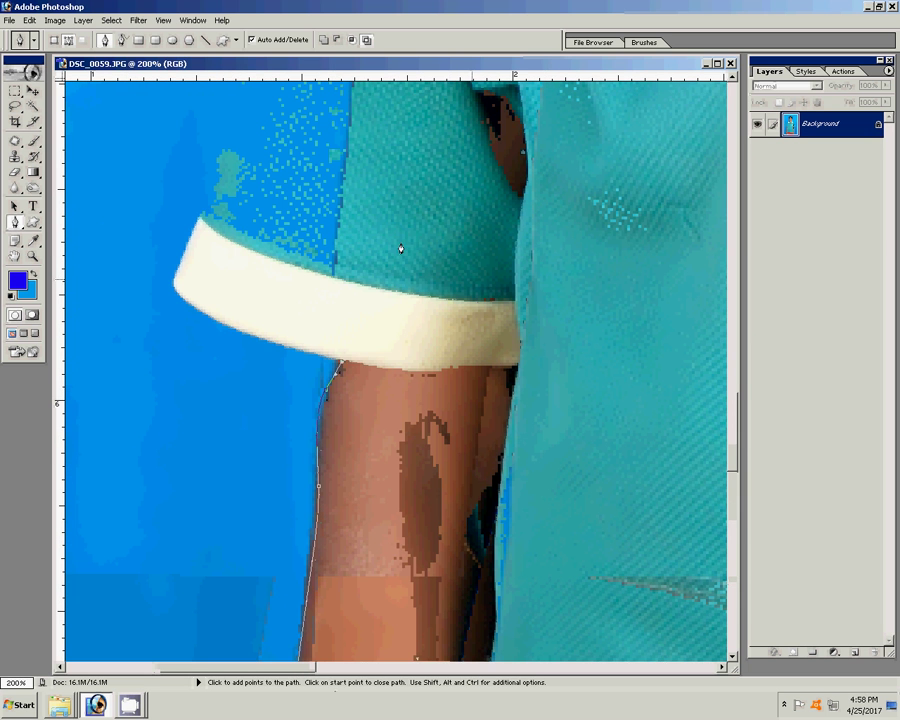
click(210, 316)
click(171, 280)
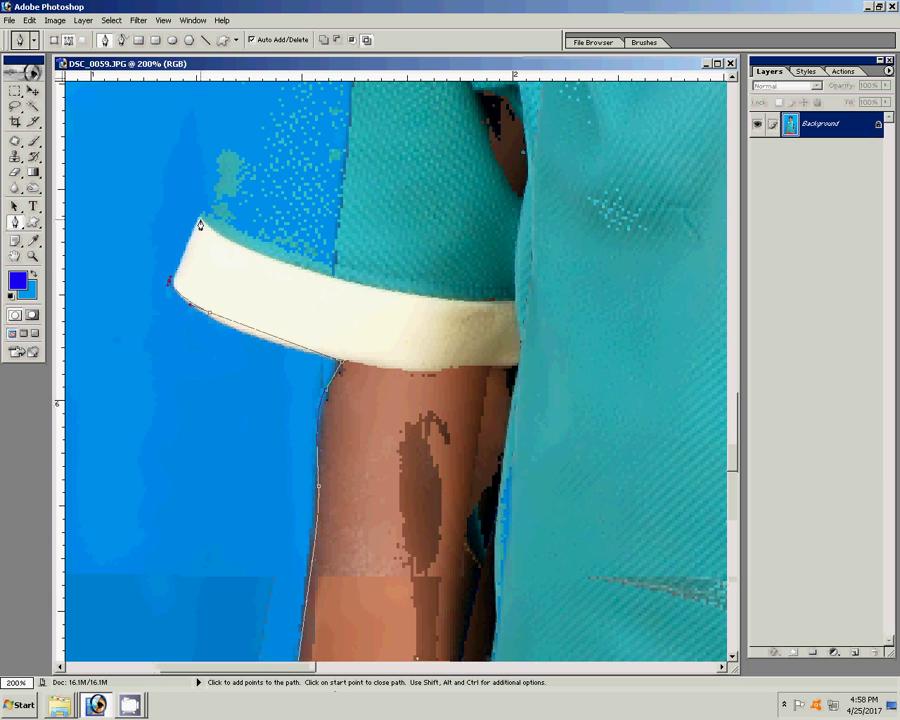
click(182, 267)
scroll(213, 300, up, 5)
Trace up the sleeve's side to the shoulder and along the collar edge
click(227, 303)
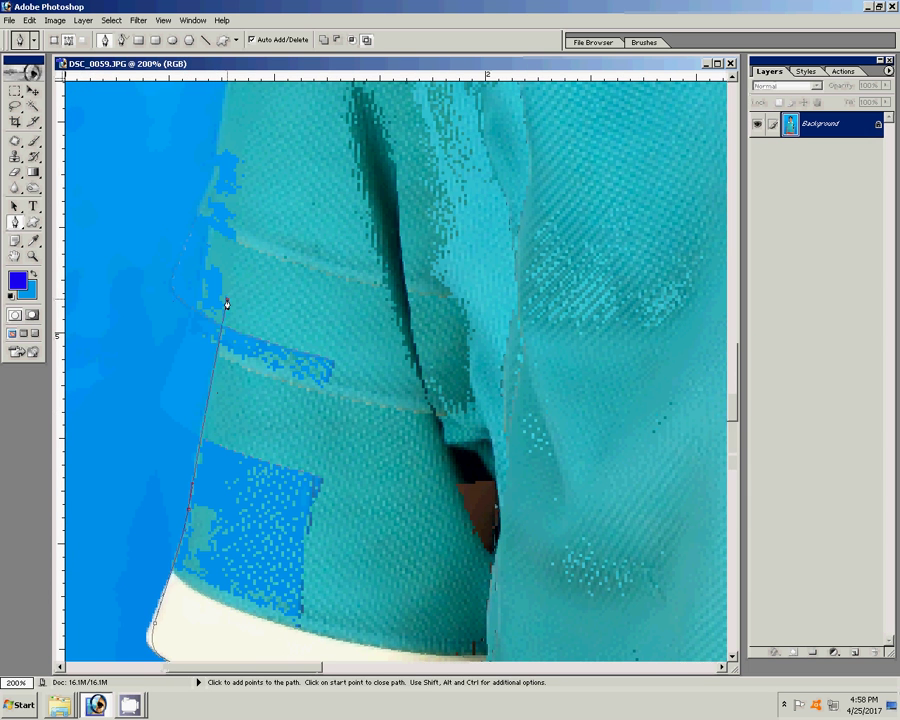
drag(248, 156, 156, 520)
click(210, 285)
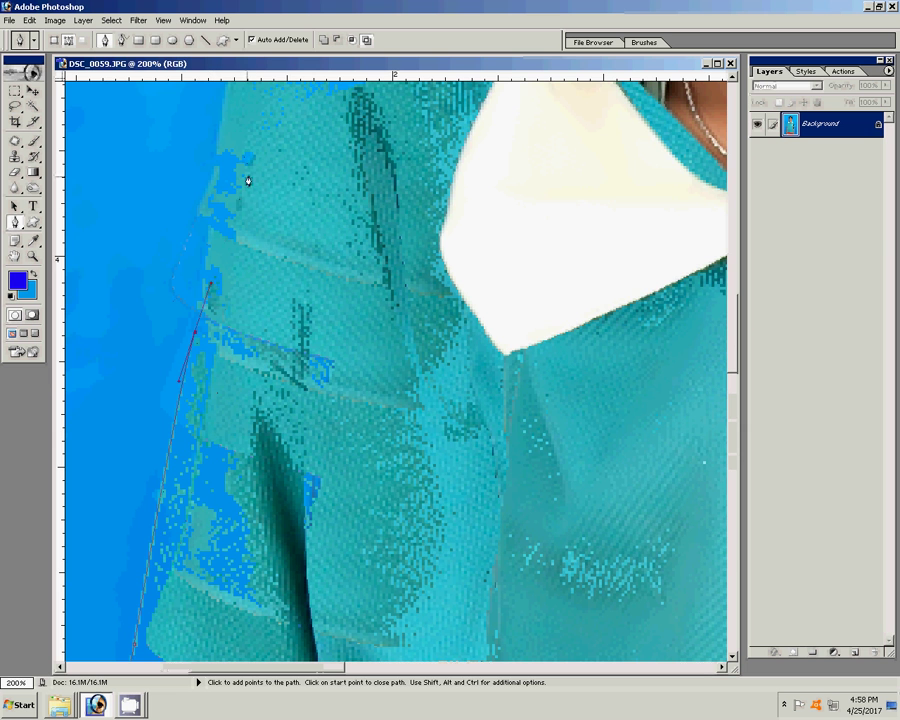
mouse_move(274, 134)
mouse_down()
mouse_move(296, 134)
mouse_move(259, 255)
mouse_up()
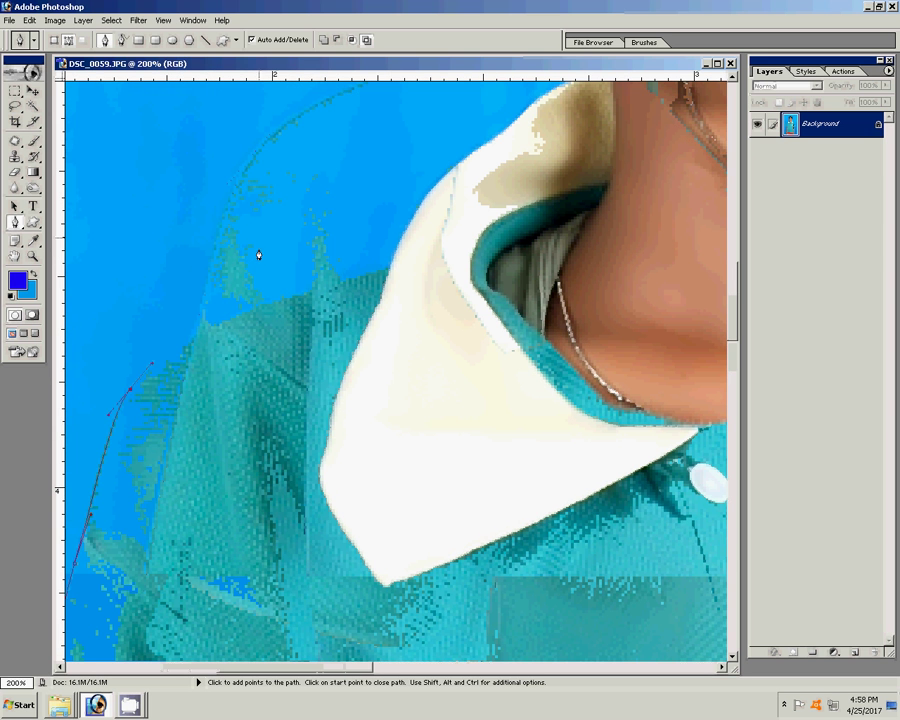
click(386, 272)
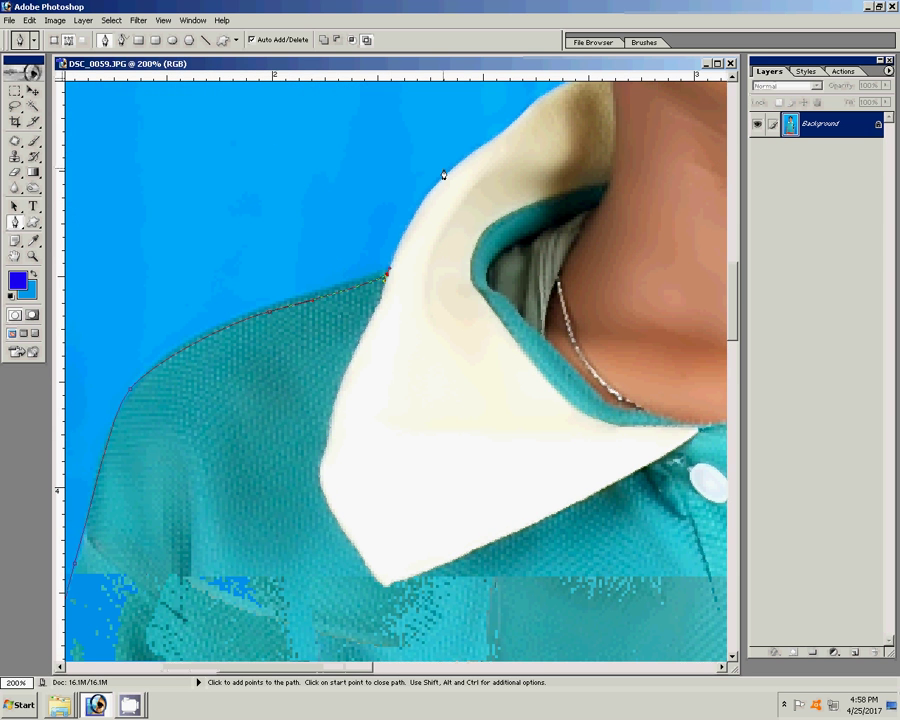
click(478, 153)
click(528, 110)
drag(535, 105, 245, 373)
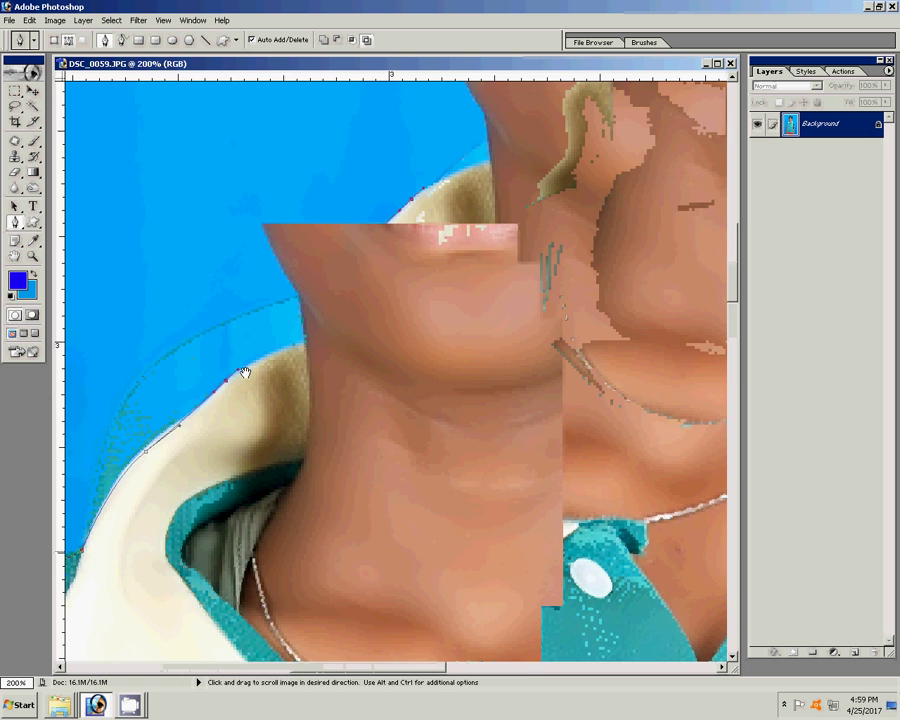
Trace up the neck and along the jaw curve to the ear
click(290, 349)
click(299, 302)
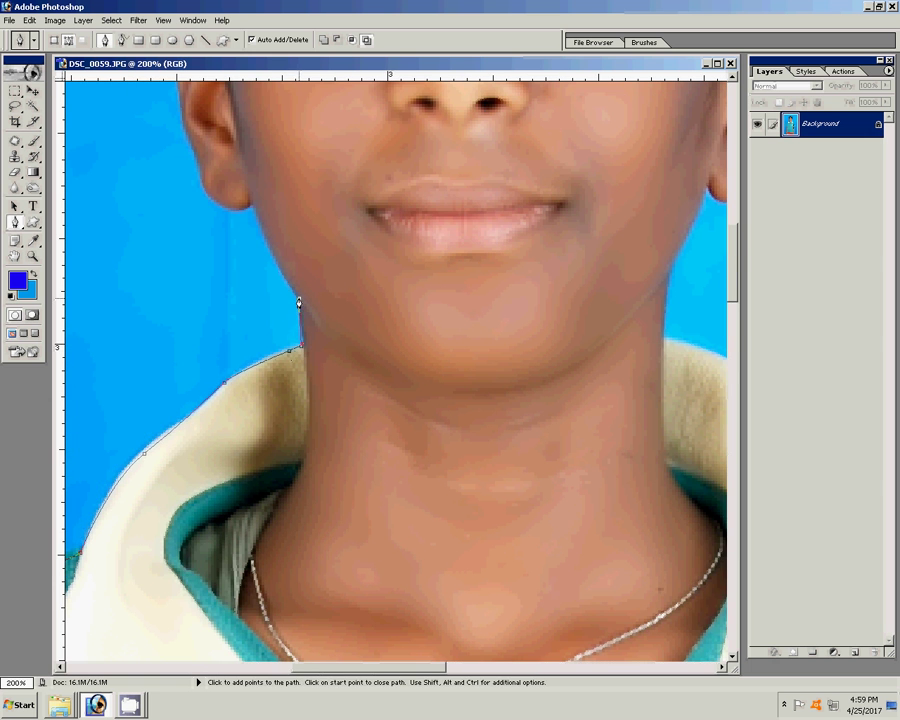
drag(271, 267, 313, 488)
click(304, 458)
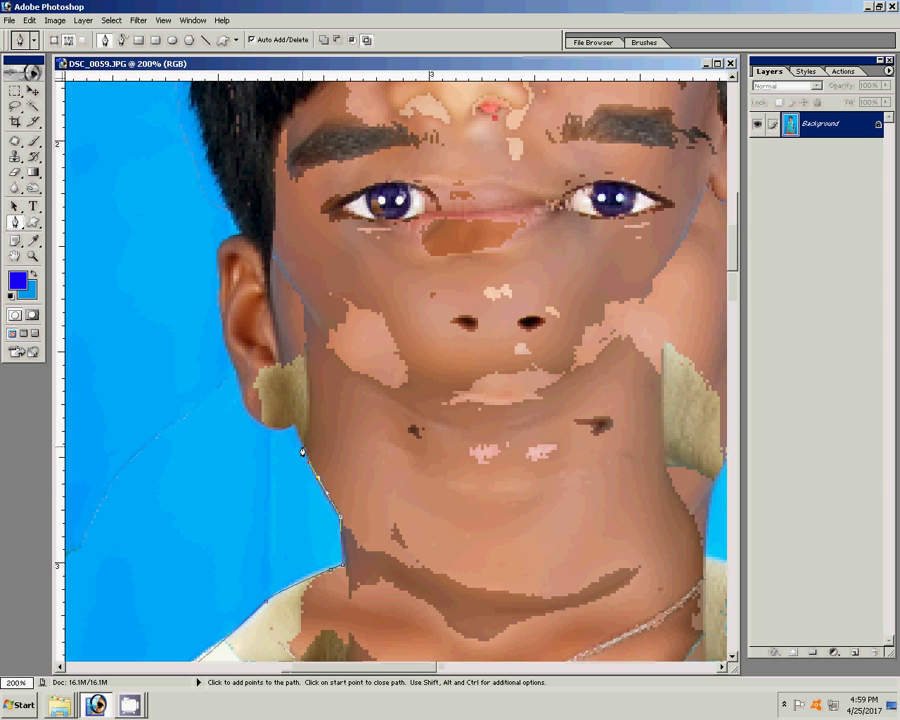
drag(270, 420, 330, 550)
click(326, 549)
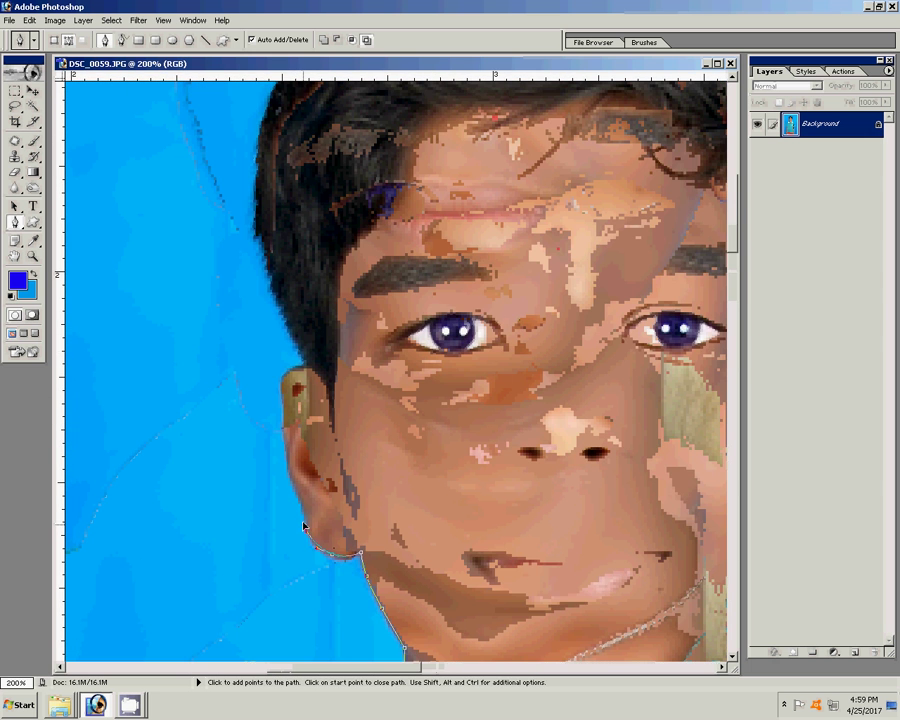
click(283, 430)
Curve the path over the top of the hair and around the top of the ear
mouse_move(272, 159)
mouse_down()
mouse_move(145, 406)
mouse_move(157, 310)
mouse_up()
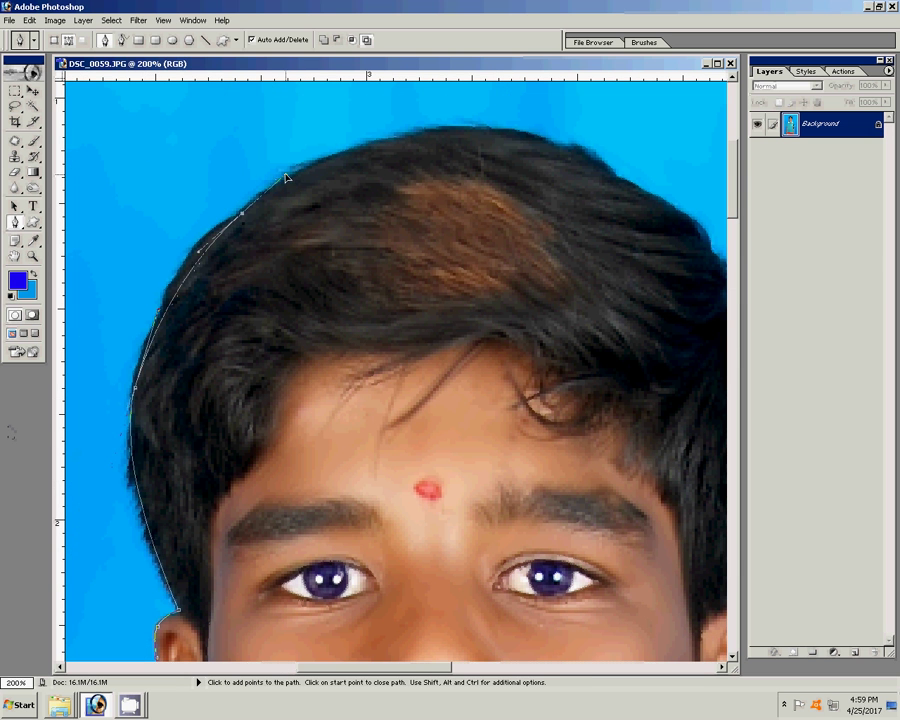
drag(441, 131, 509, 128)
mouse_move(617, 200)
mouse_down()
mouse_move(354, 172)
mouse_move(447, 224)
mouse_up()
drag(502, 488, 464, 127)
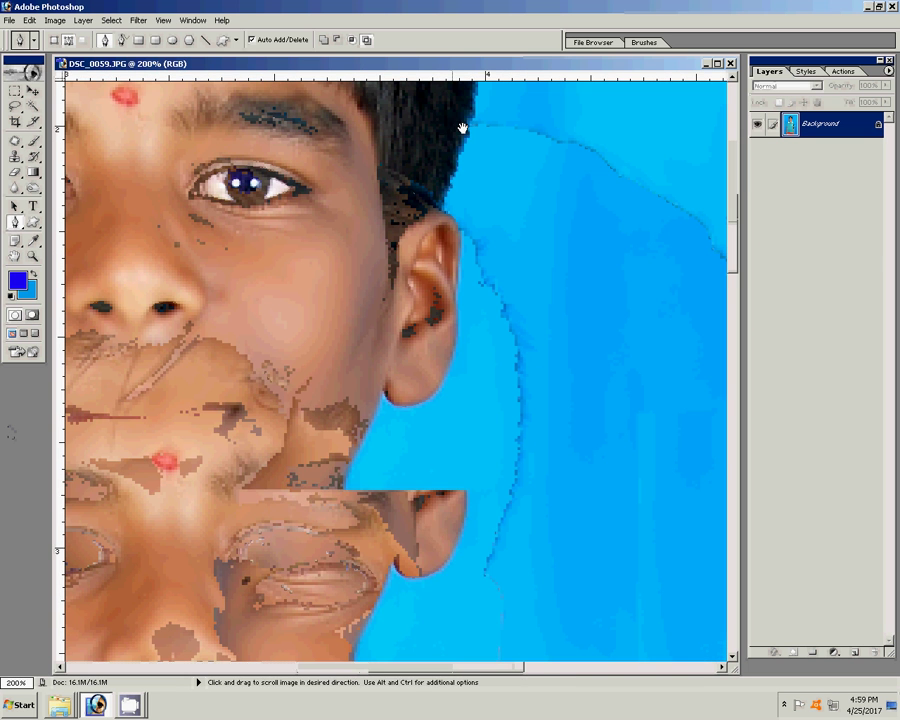
click(438, 211)
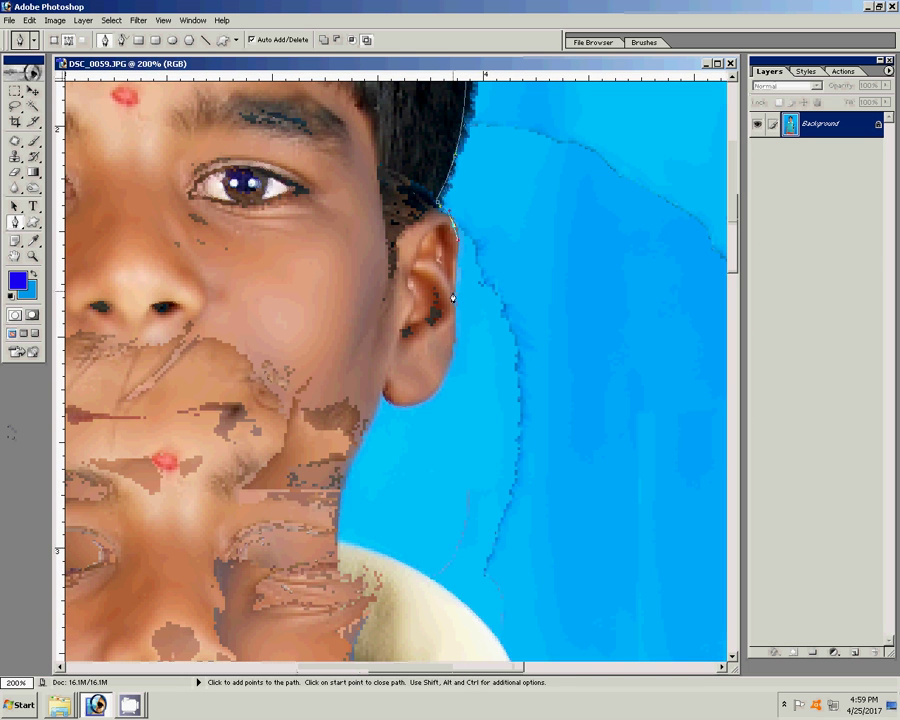
drag(452, 347, 457, 157)
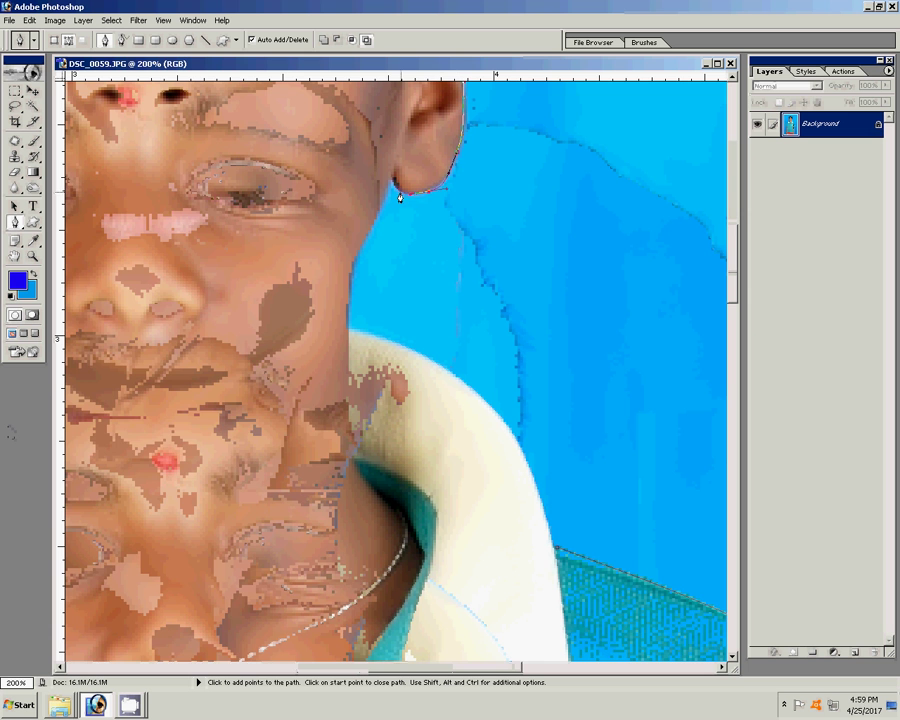
Trace down the neck and along the collar, closing the path at its start
click(350, 295)
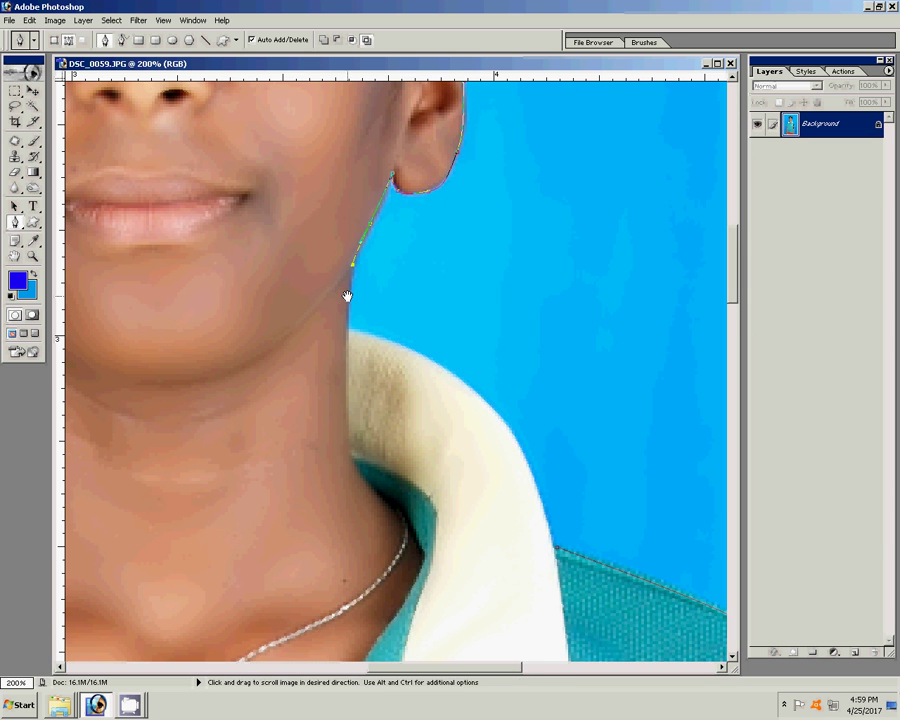
drag(350, 295, 357, 132)
click(355, 170)
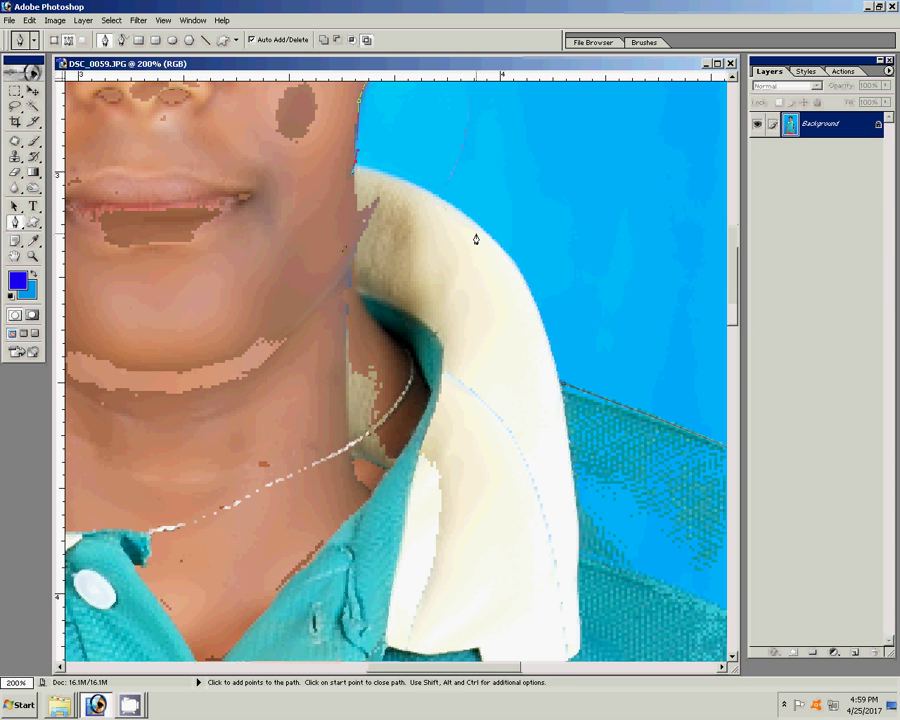
drag(478, 228, 504, 252)
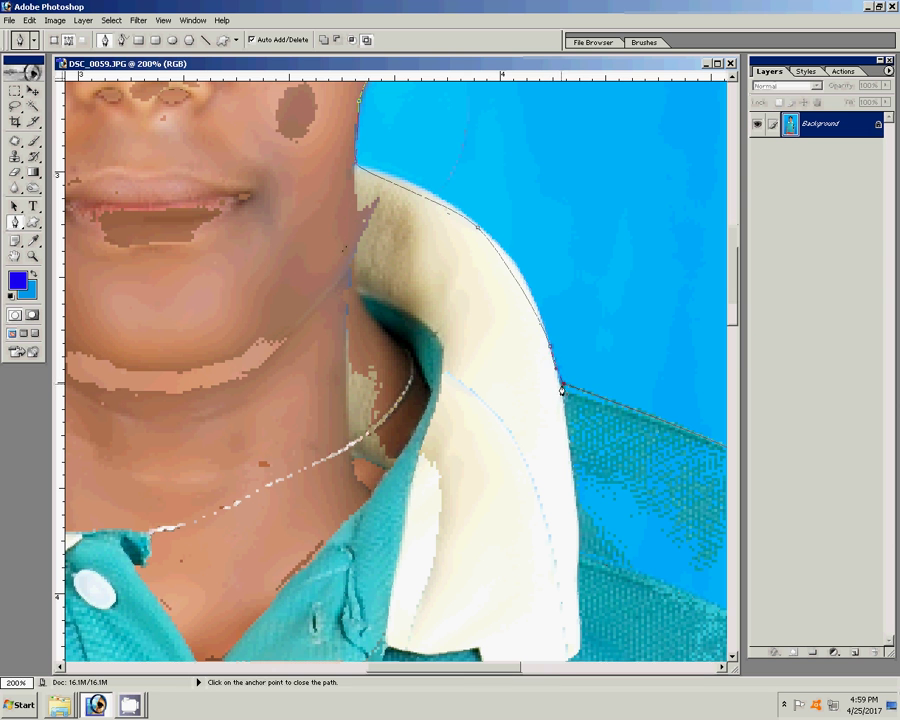
click(560, 381)
Turn the closed path into a selection and copy the boy onto Layer 1
right_click(382, 265)
click(406, 322)
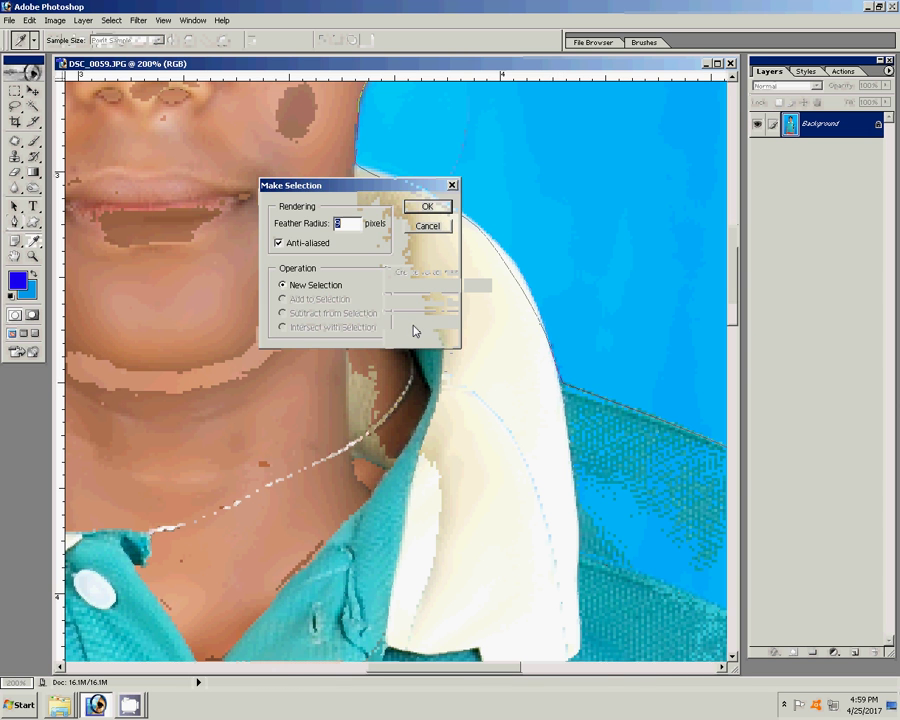
click(429, 208)
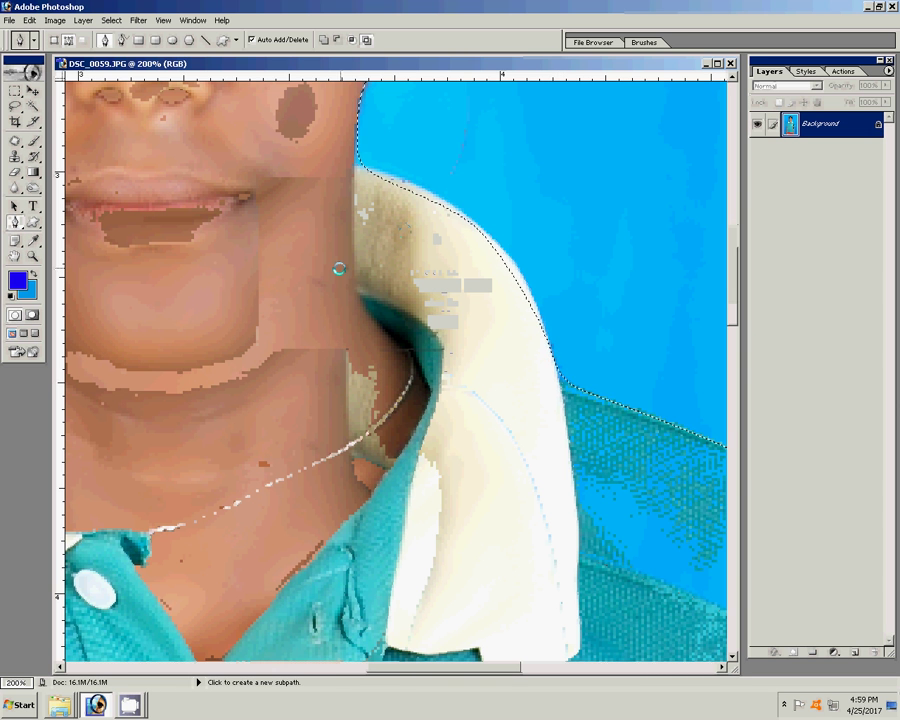
key(ctrl+j)
Fit the photo on screen, hide the Background layer and zoom in beside the arm
key(z)
right_click(353, 308)
click(380, 311)
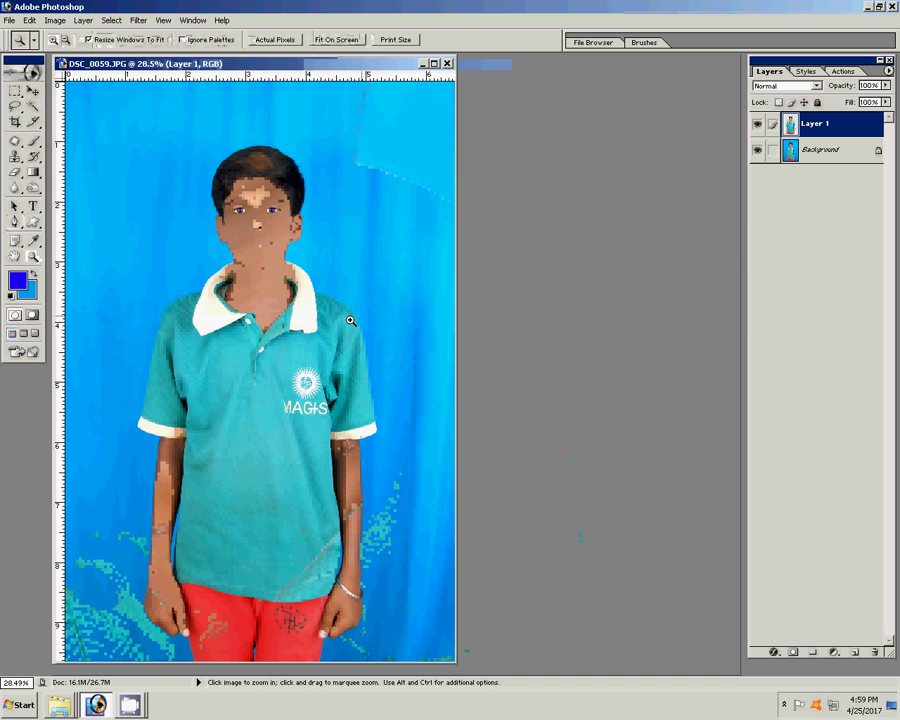
click(757, 150)
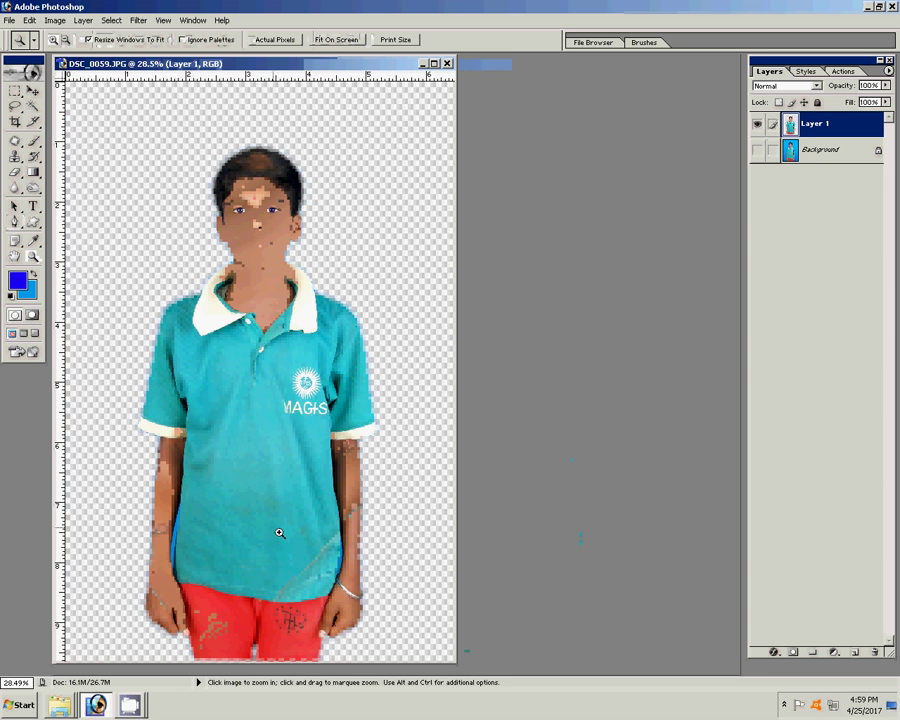
drag(136, 464, 236, 574)
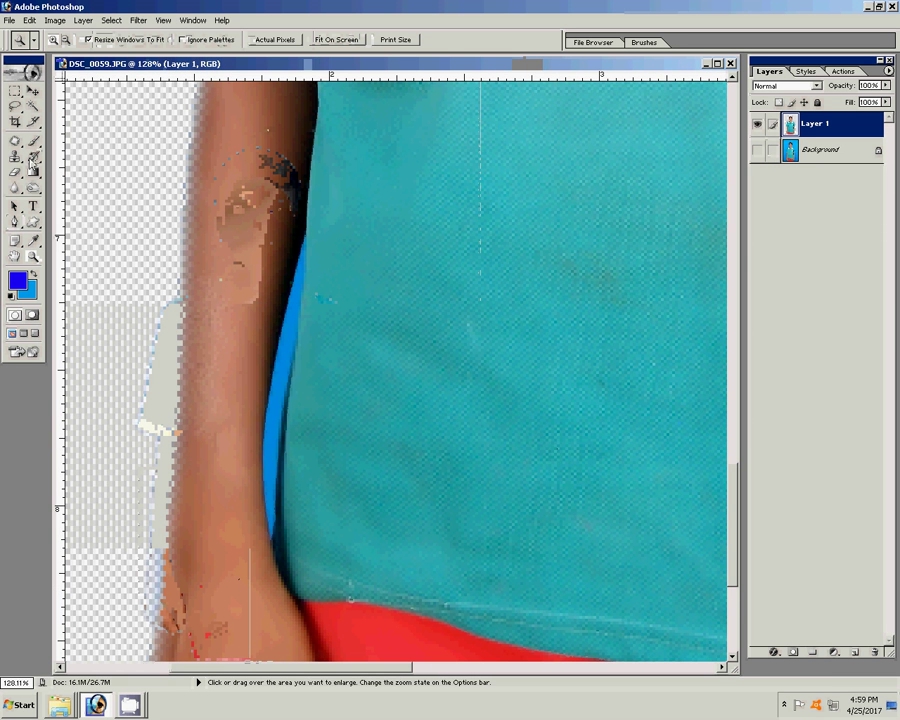
Magic Wand-delete the blue strip beside one arm, then select the fringe by the other
click(34, 113)
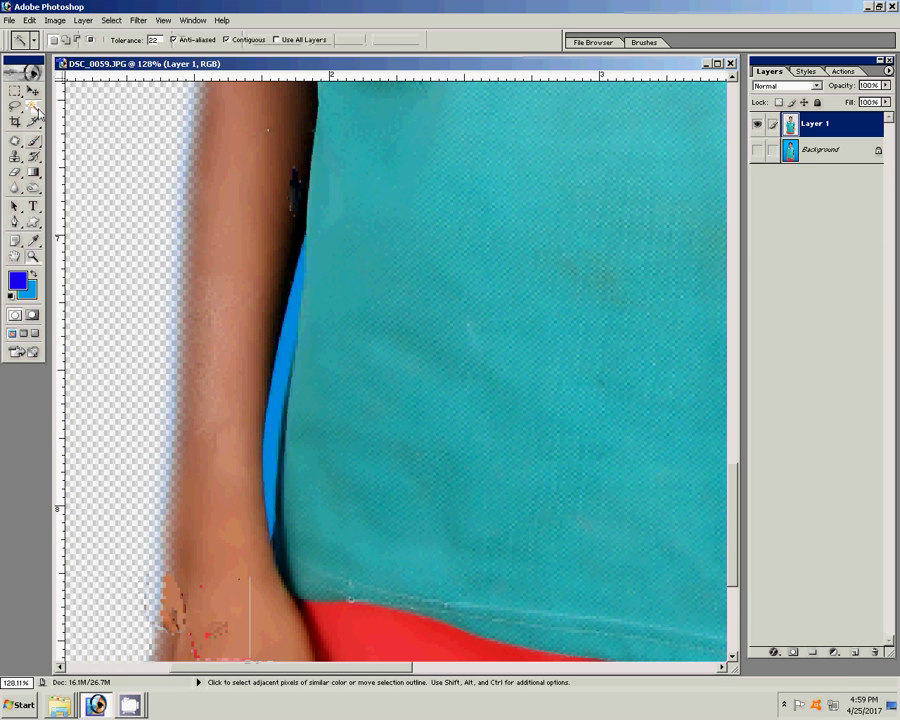
click(276, 475)
key(Delete)
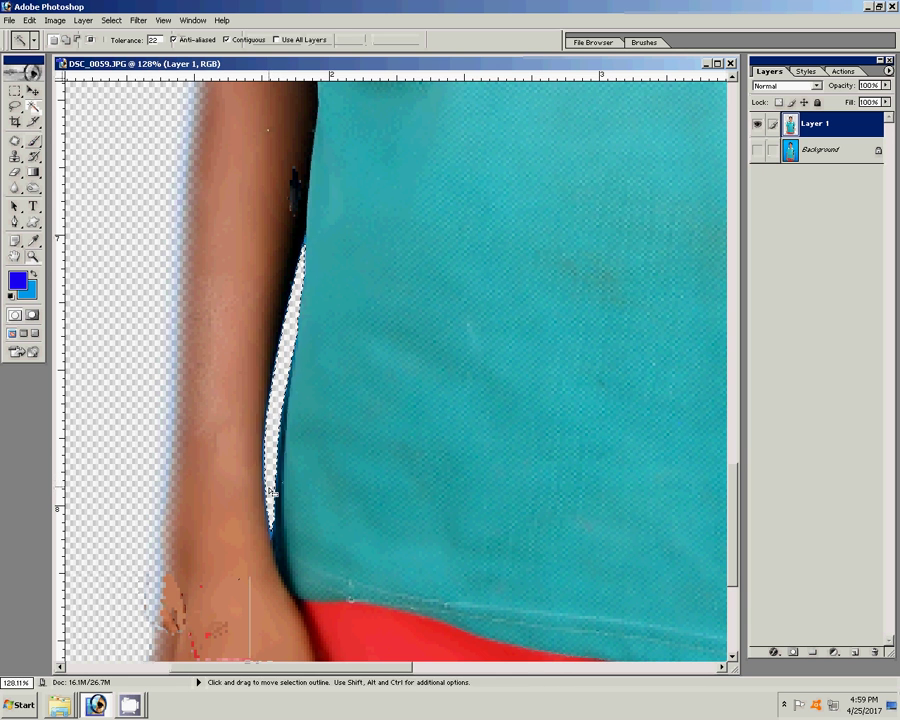
mouse_move(412, 499)
mouse_down()
mouse_move(349, 440)
mouse_move(340, 451)
mouse_up()
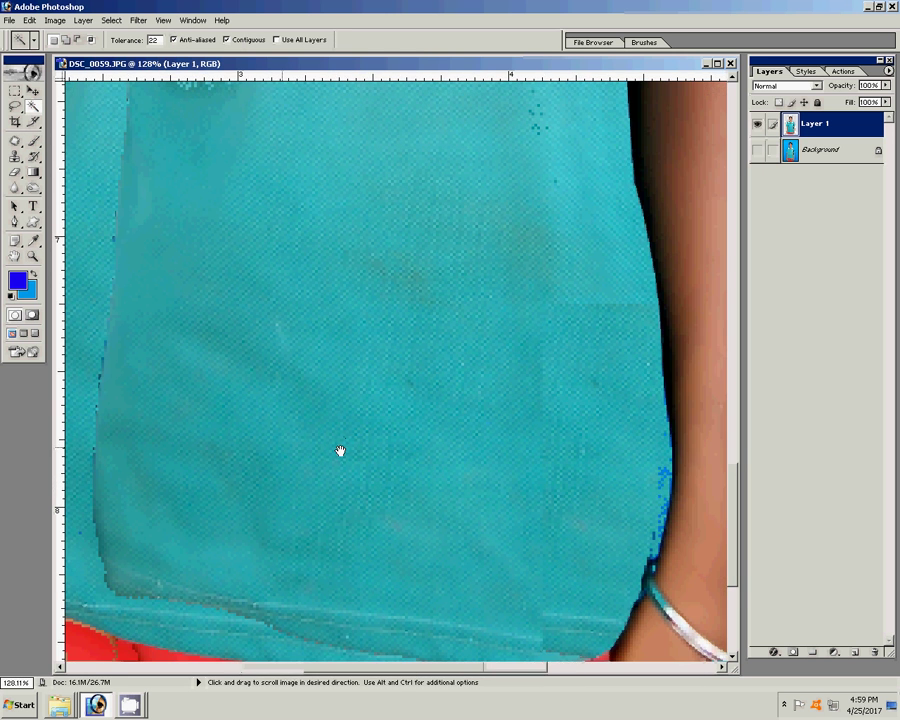
click(664, 475)
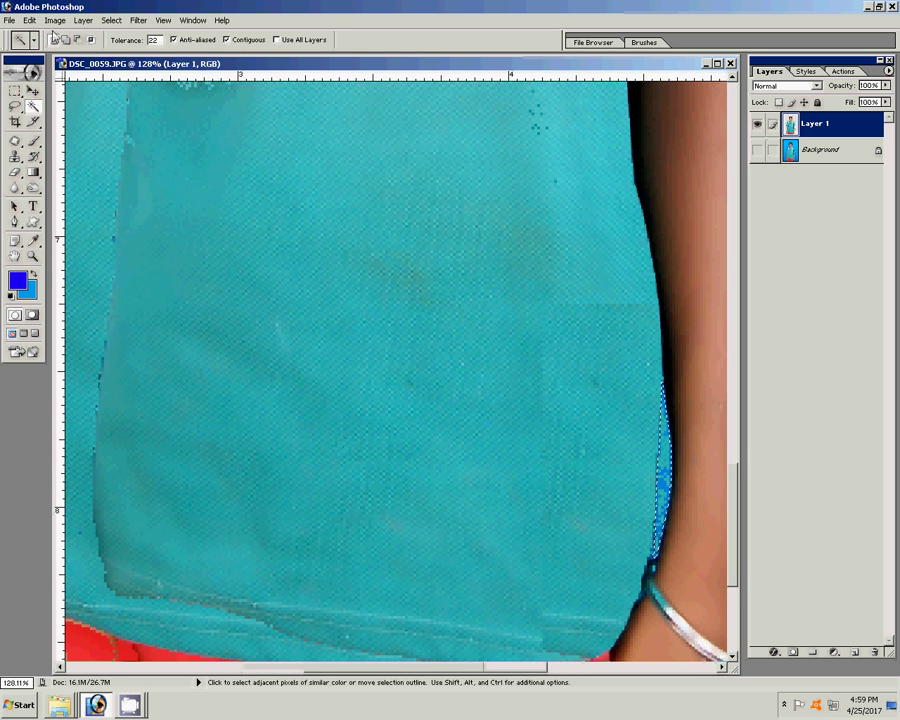
Undo an accidental Layer 1 deletion and delete the blue fringe beside the other arm
click(31, 20)
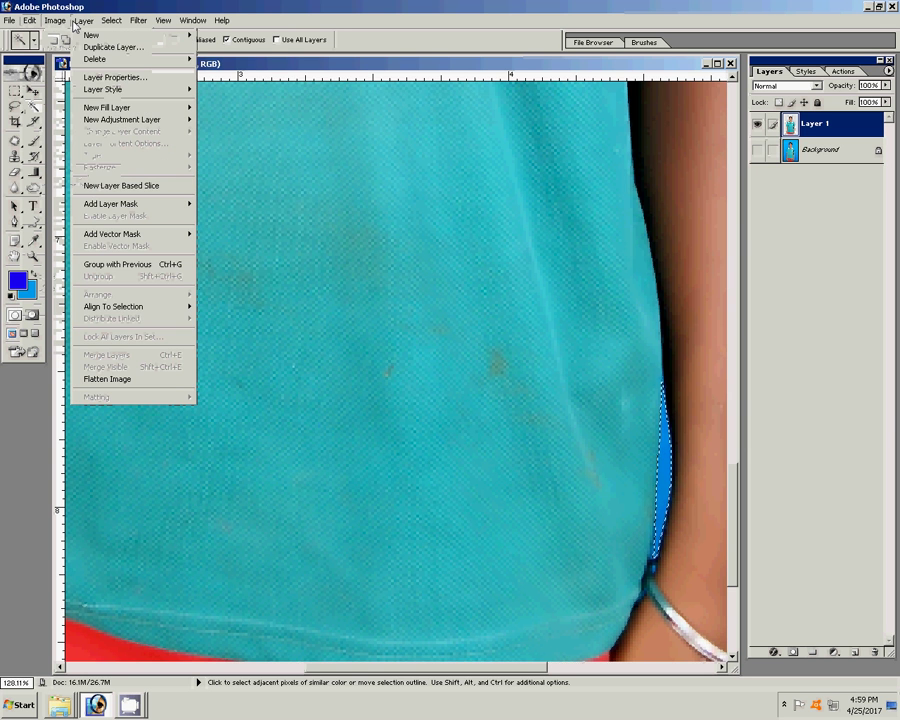
mouse_move(95, 59)
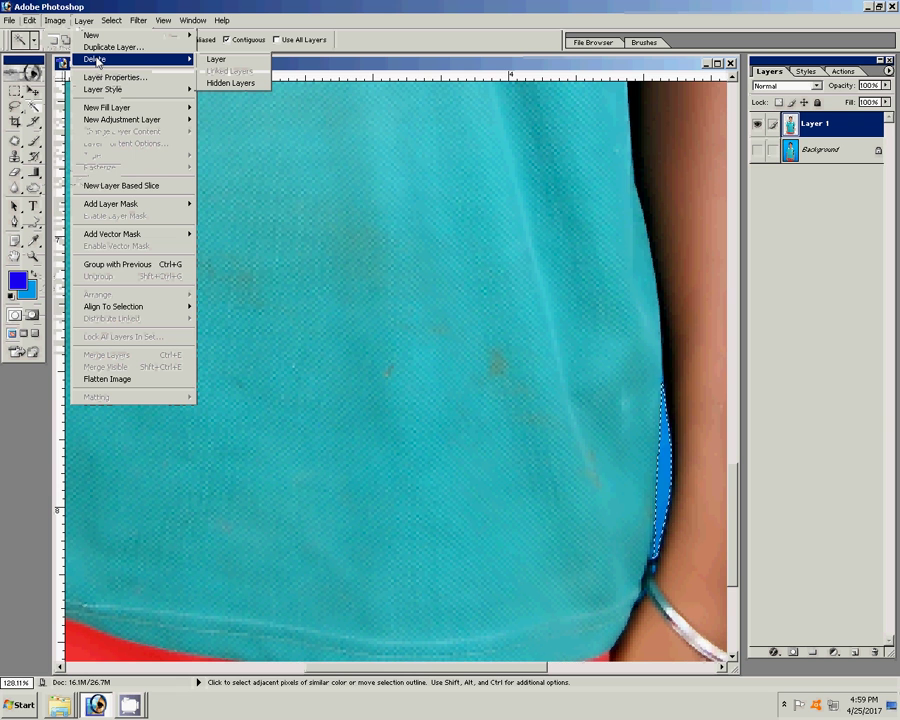
click(247, 66)
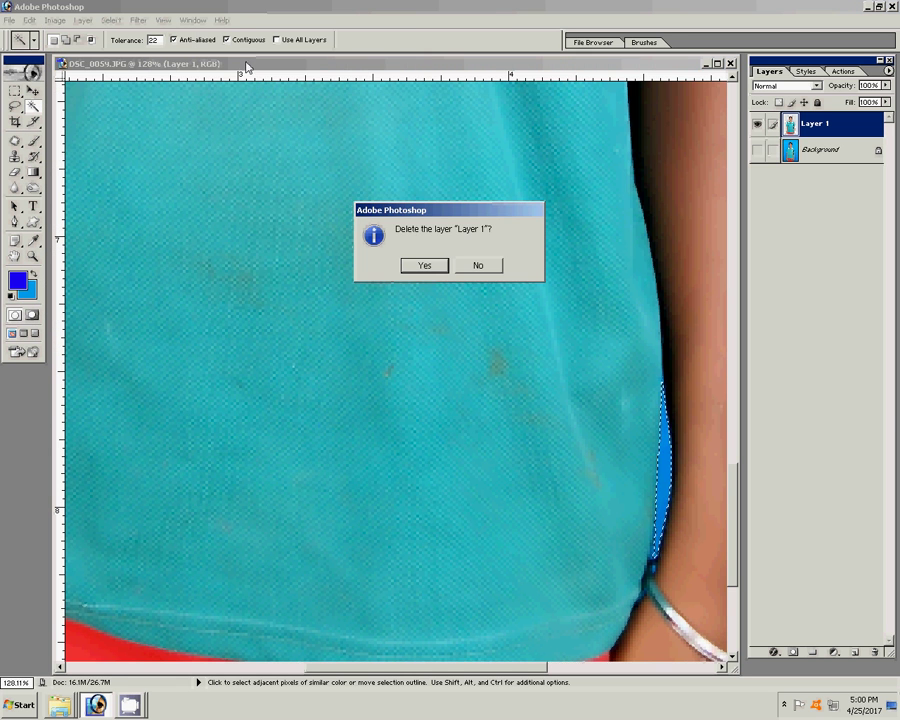
click(421, 265)
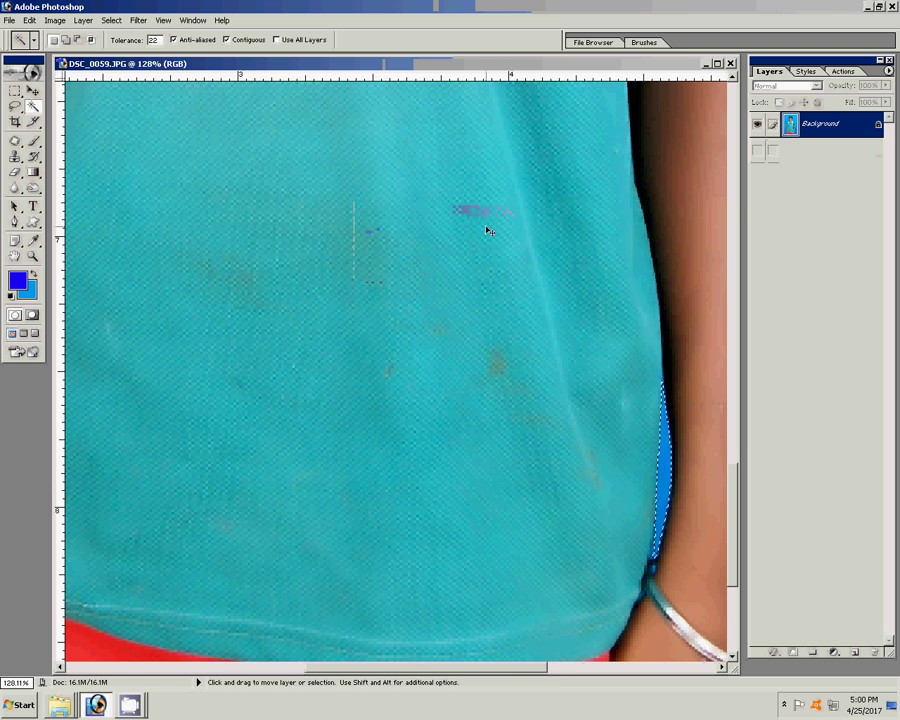
key(ctrl+z)
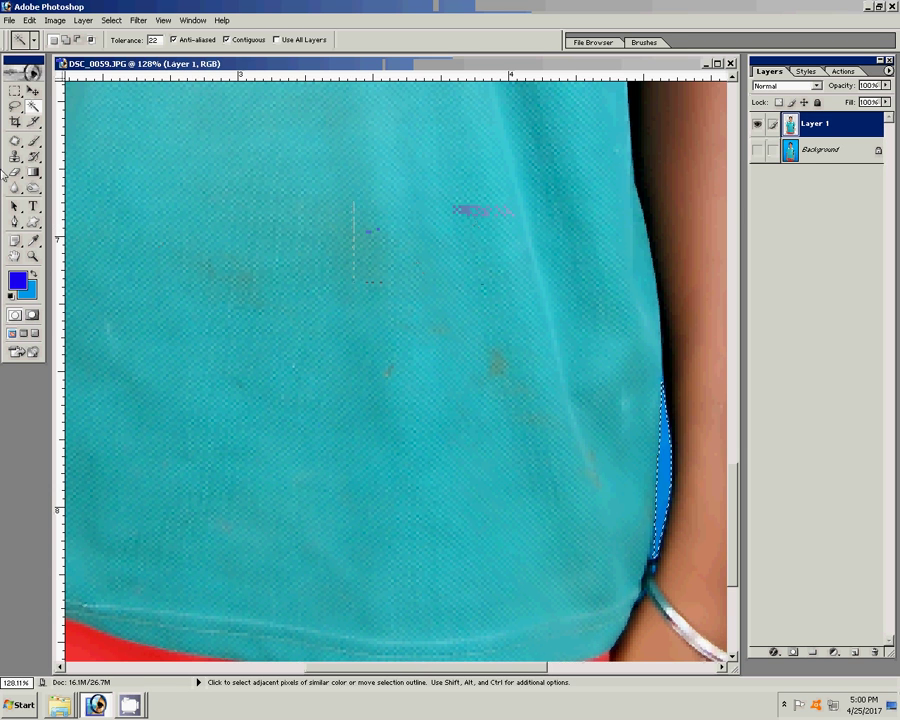
key(ctrl)
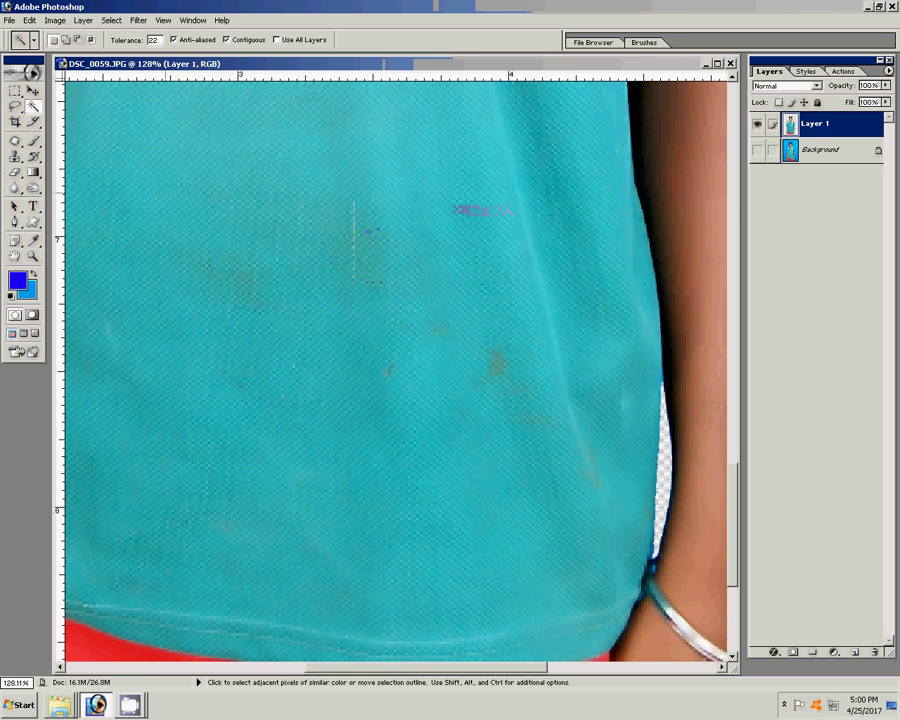
Fit the image on screen, zoom out to the whole figure and shift the window right
key(z)
right_click(153, 218)
click(168, 223)
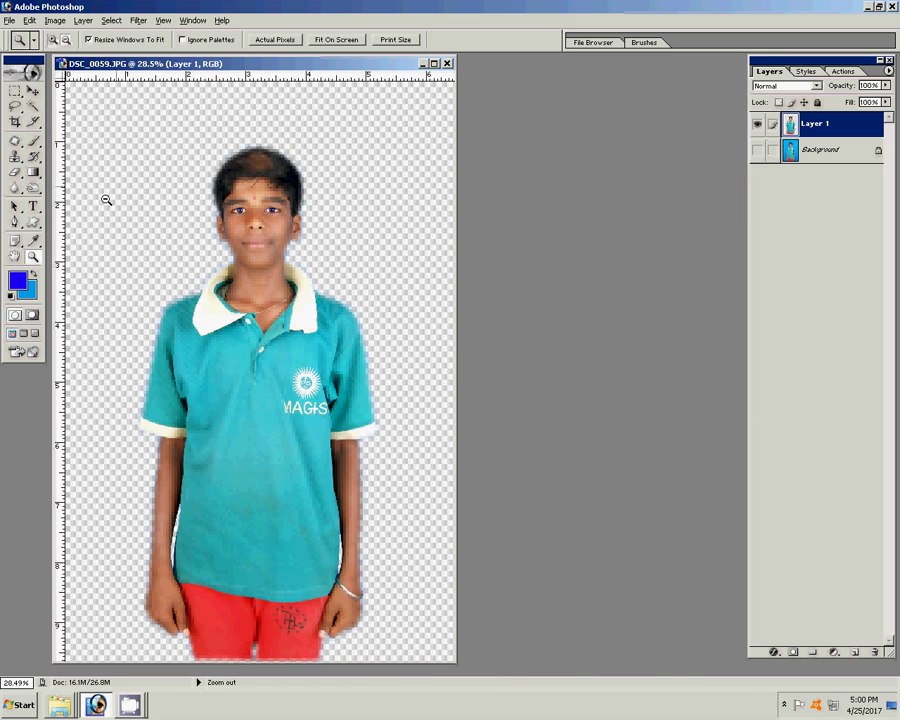
alt+click(114, 102)
drag(200, 63, 370, 73)
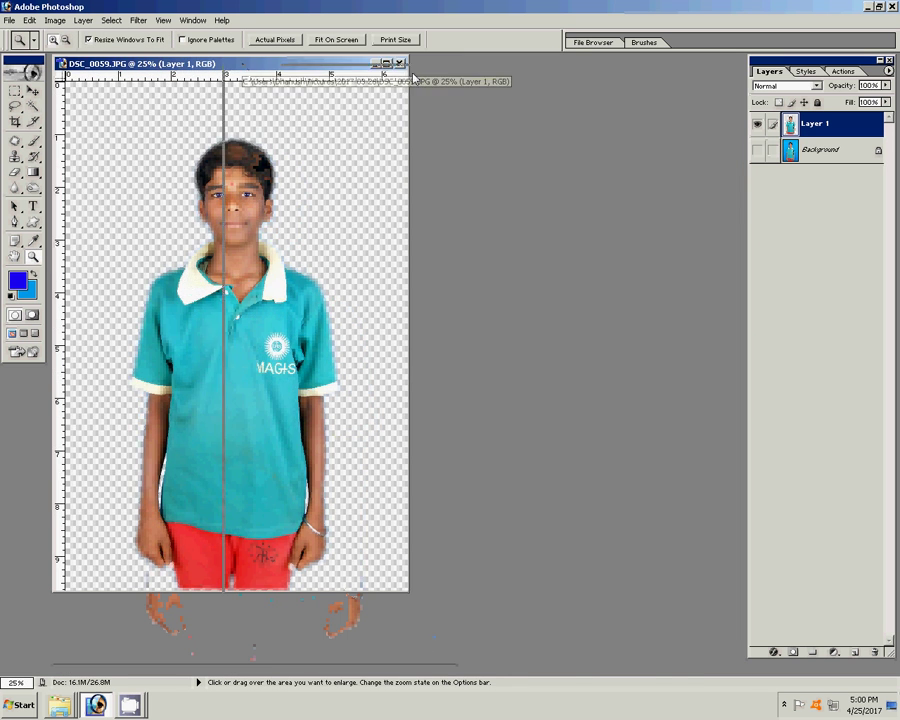
Open images.jpg from D:\1-11-2016 through the Pictures library in Explorer
click(22, 705)
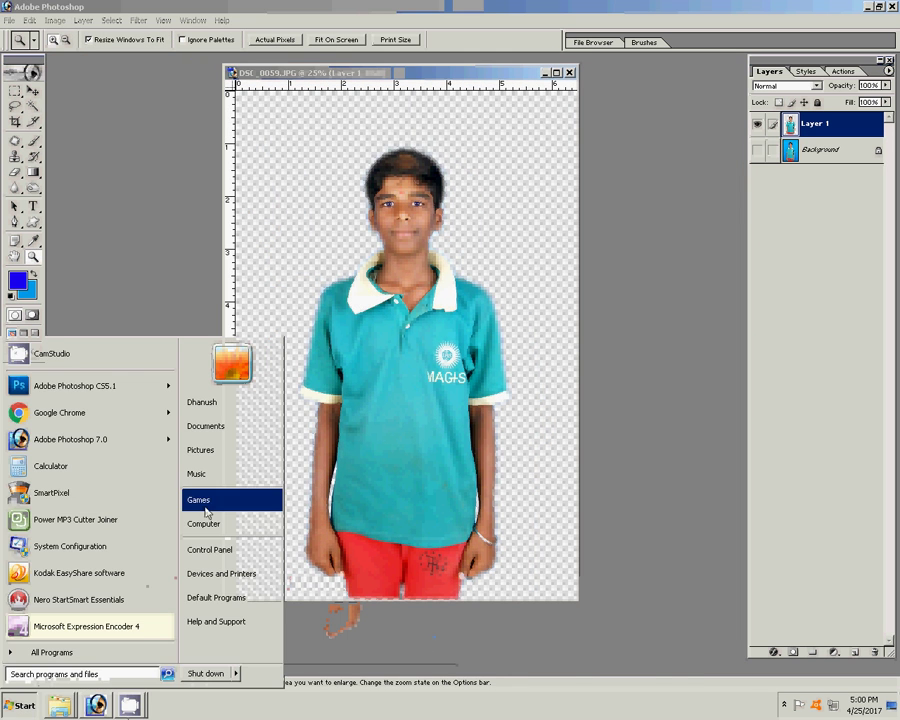
click(209, 453)
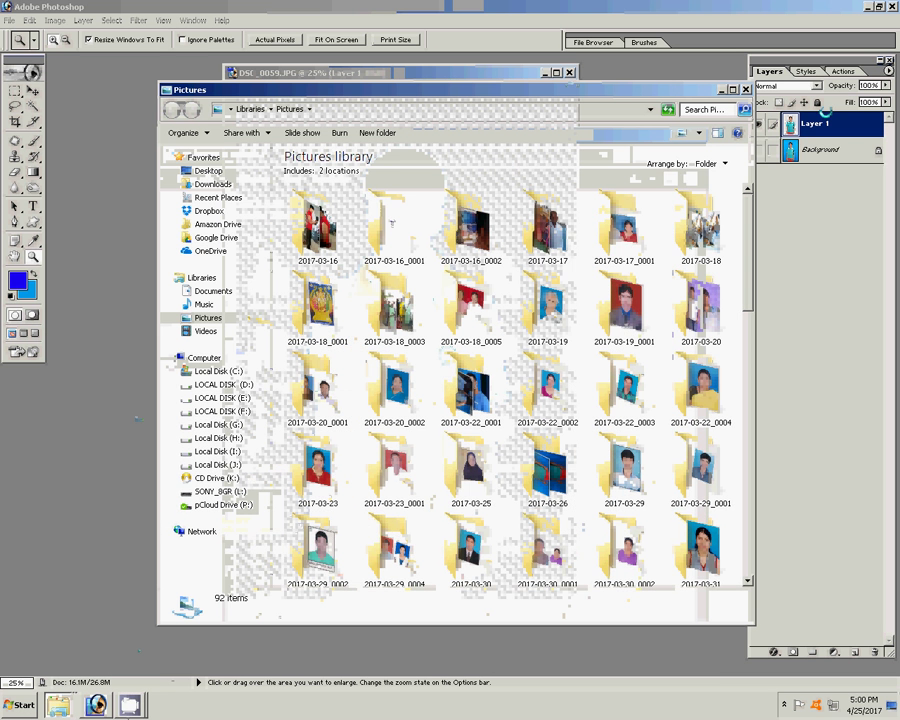
click(235, 388)
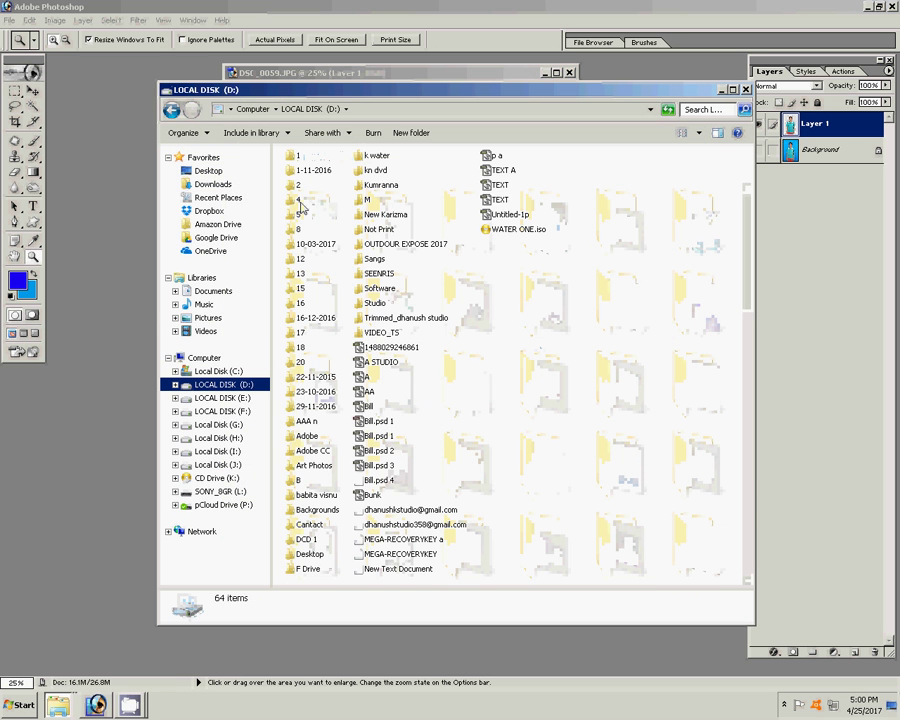
double_click(300, 174)
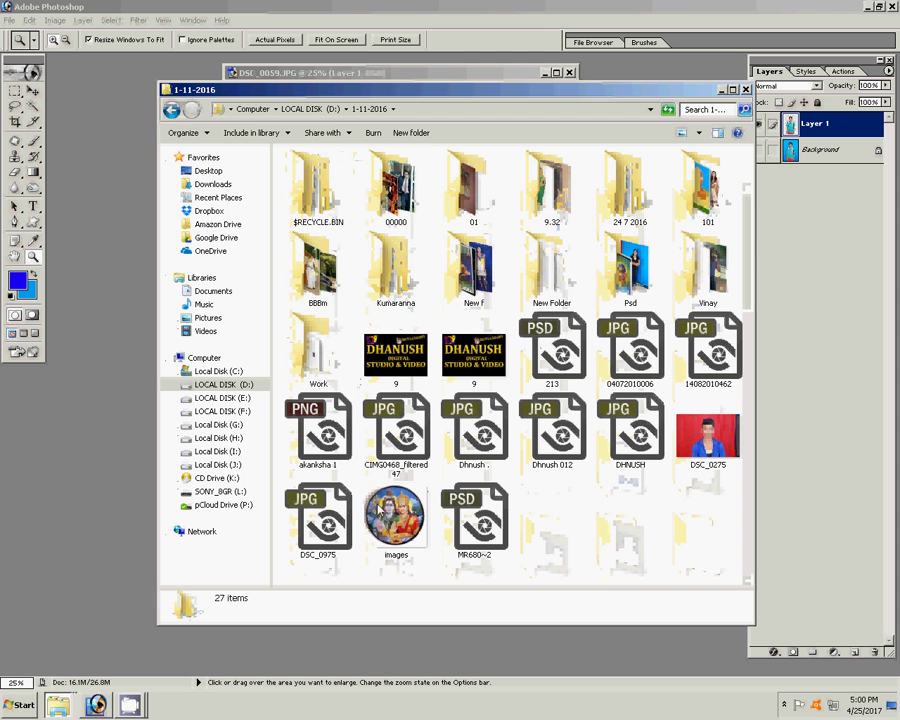
click(396, 518)
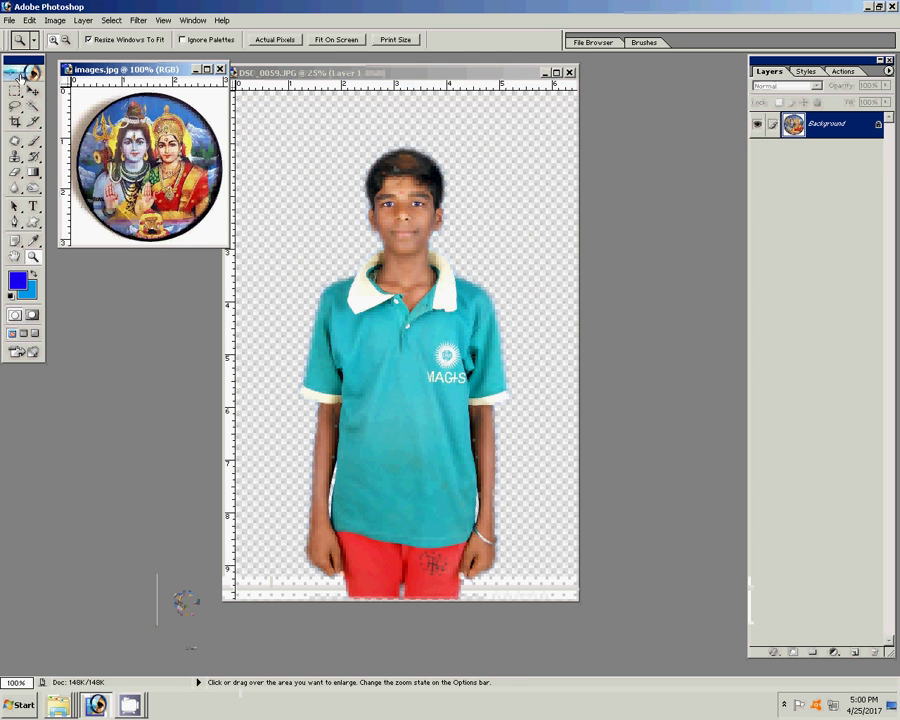
Select the round deity picture and copy it onto its own layer
key(m)
click(33, 106)
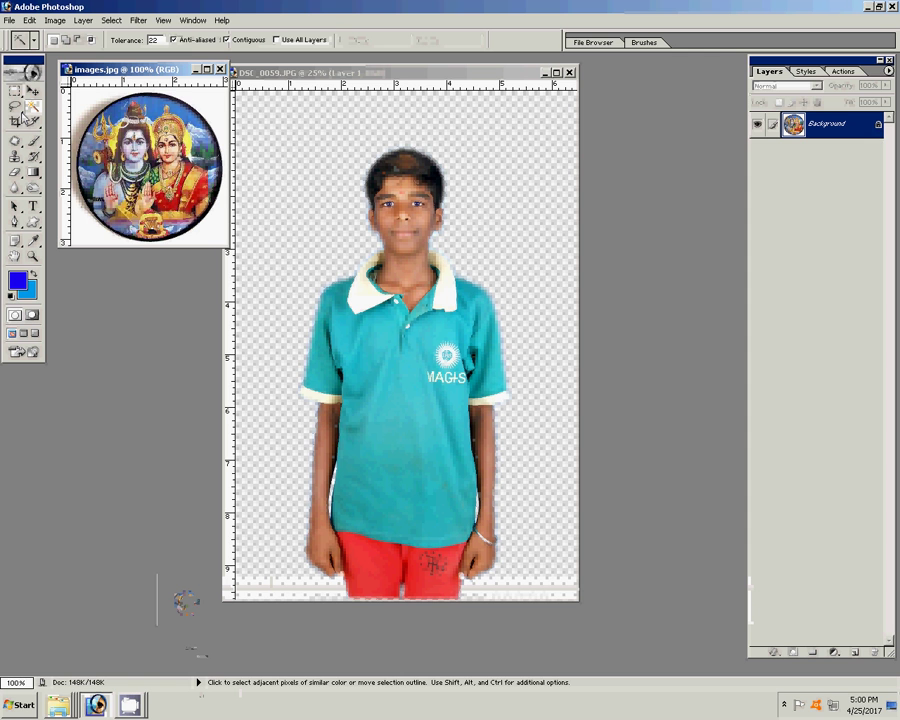
click(208, 104)
right_click(231, 90)
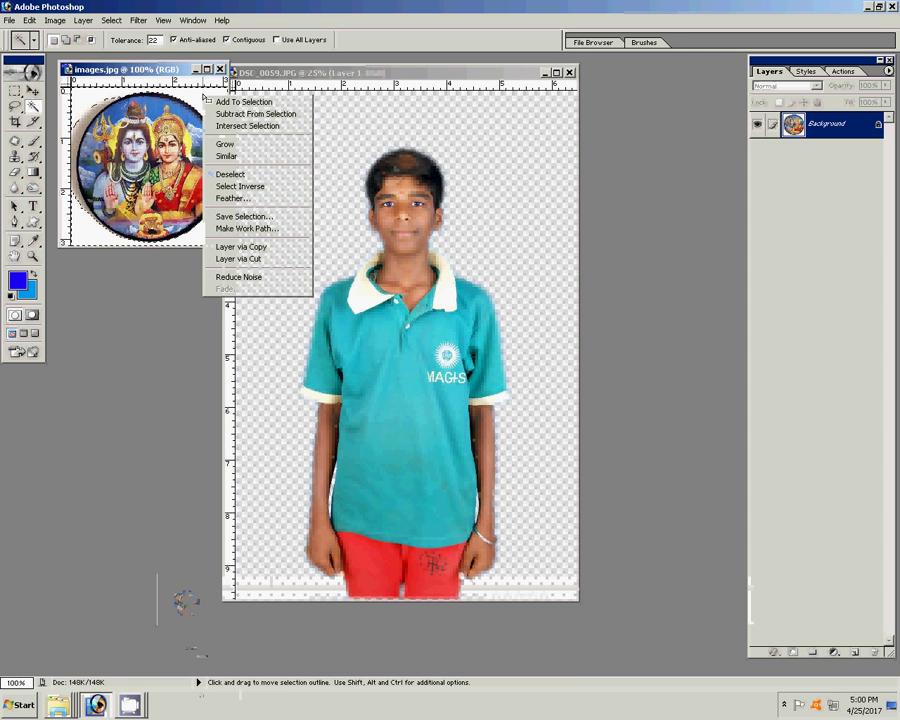
click(255, 172)
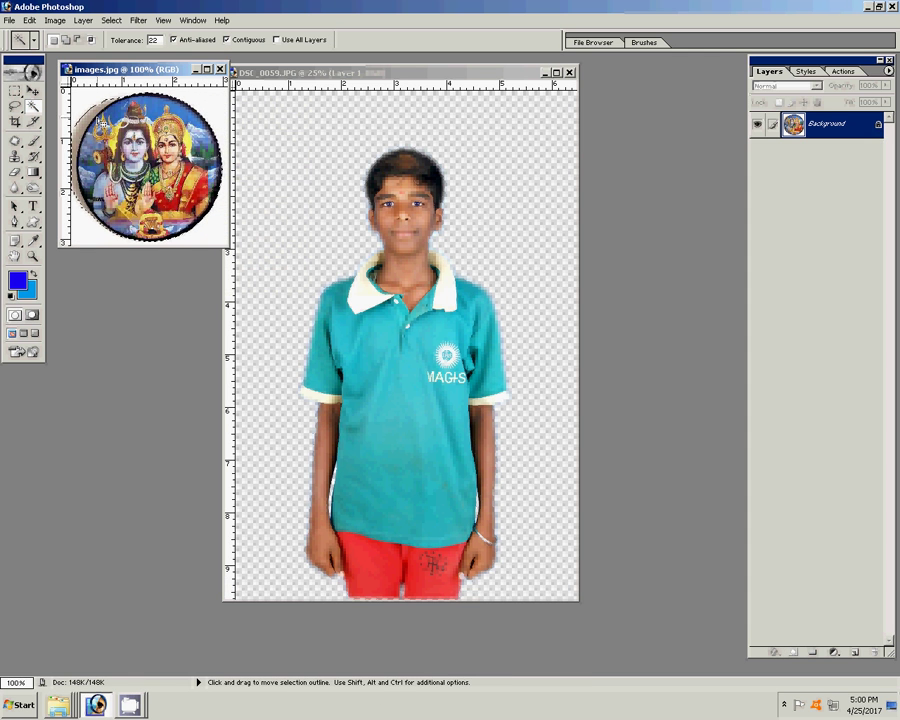
key(ctrl+j)
Move the round picture onto the boy's shirt below the MAGIS logo, scaled to 217.7%
key(v)
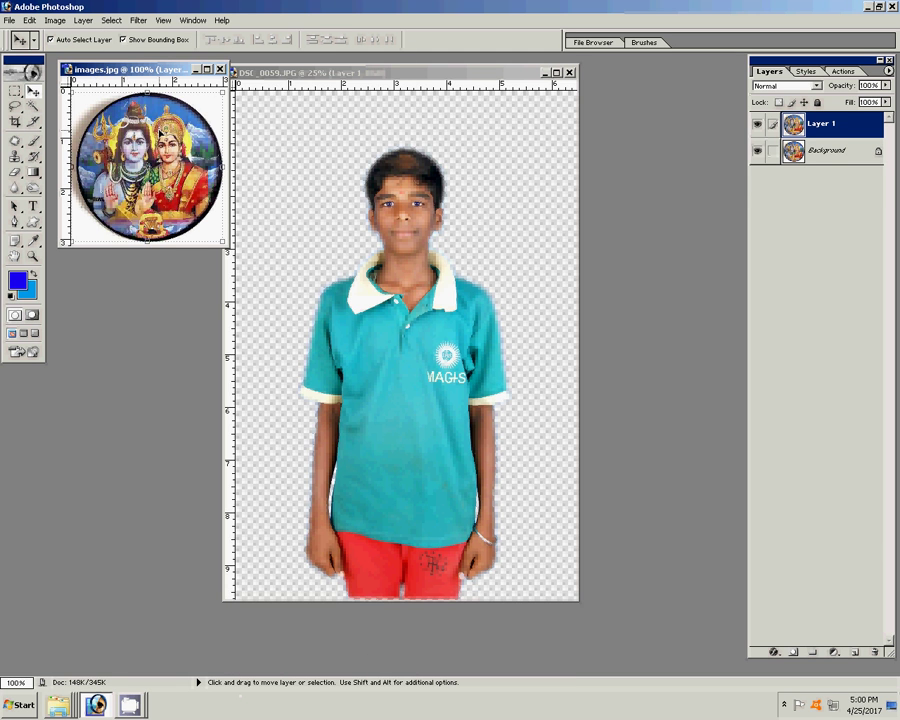
mouse_move(160, 133)
mouse_down()
mouse_move(450, 331)
mouse_move(421, 427)
mouse_move(437, 397)
mouse_move(410, 420)
mouse_move(408, 382)
mouse_move(410, 405)
mouse_up()
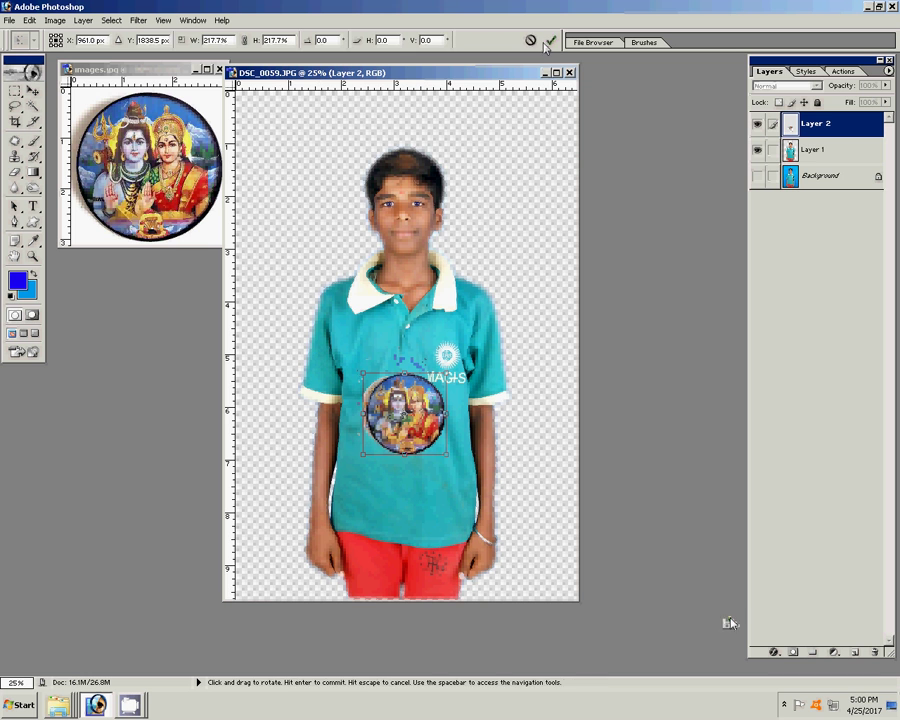
key(Return)
Try Soft Light blending on Layer 2 and zoom in on the shirt picture
click(815, 86)
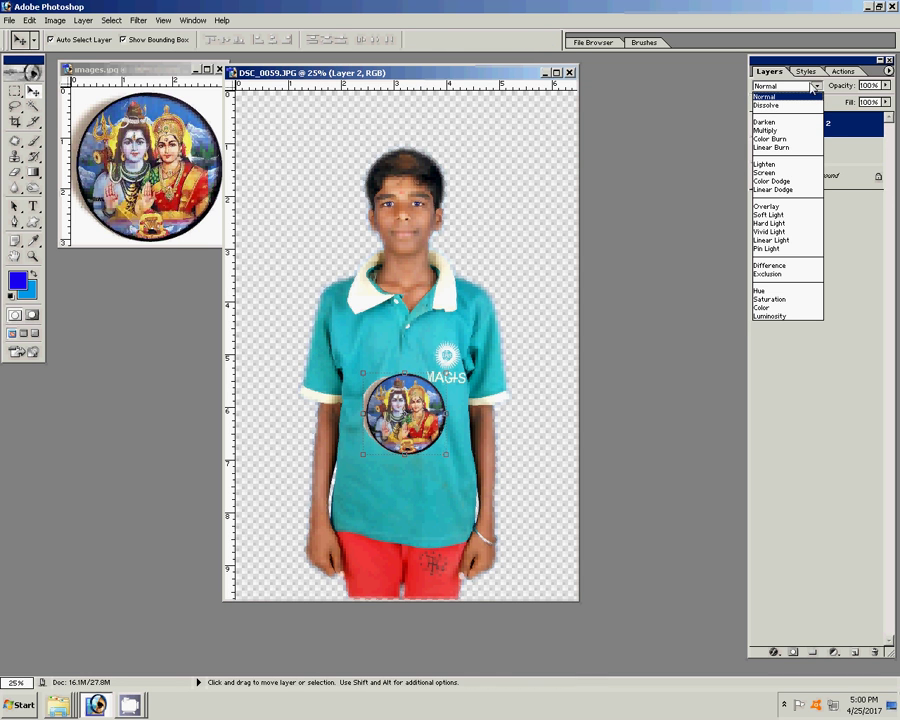
click(784, 216)
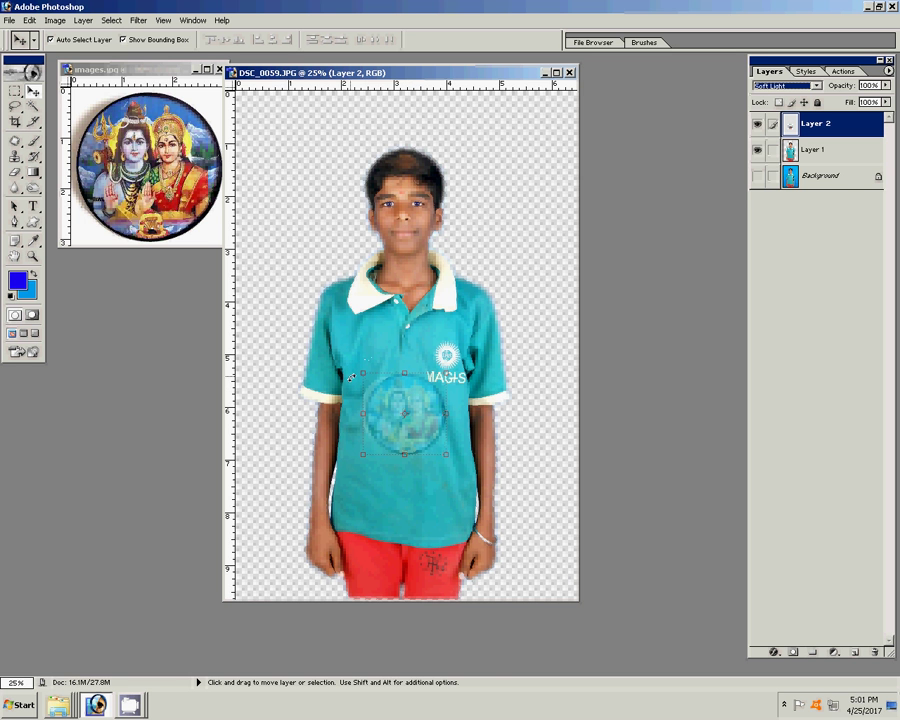
click(33, 256)
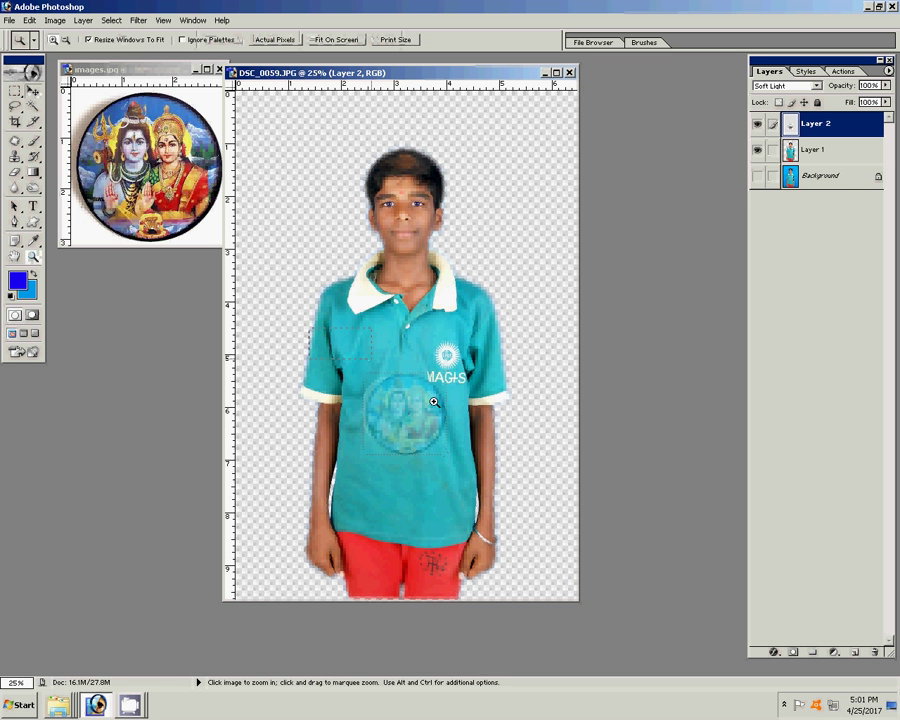
drag(306, 283, 492, 463)
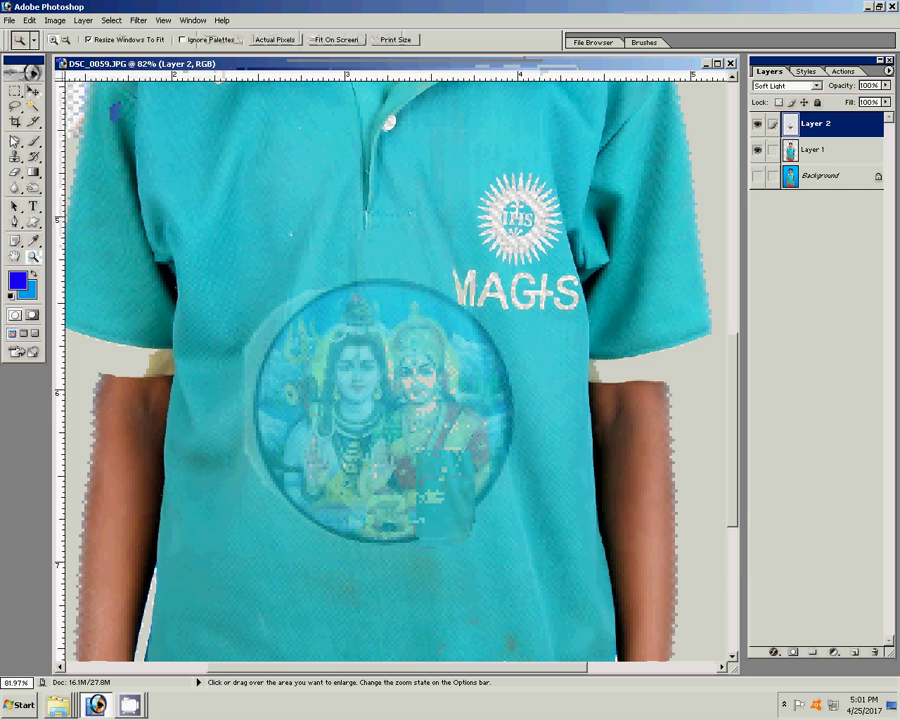
click(33, 92)
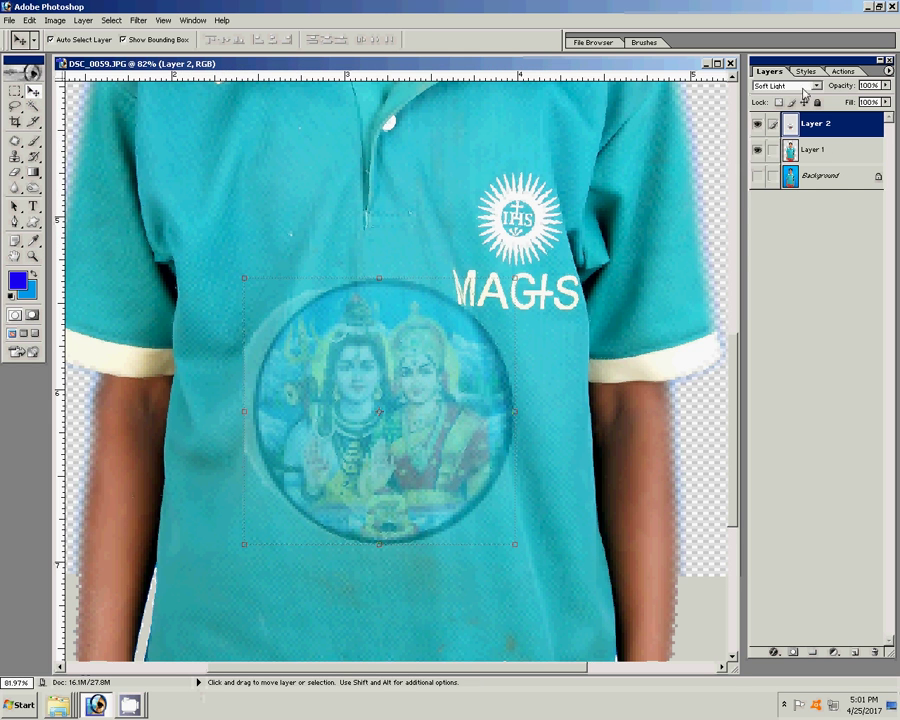
Try Color Burn, Linear Burn, Lighten and Color Dodge blend modes on Layer 2
click(795, 86)
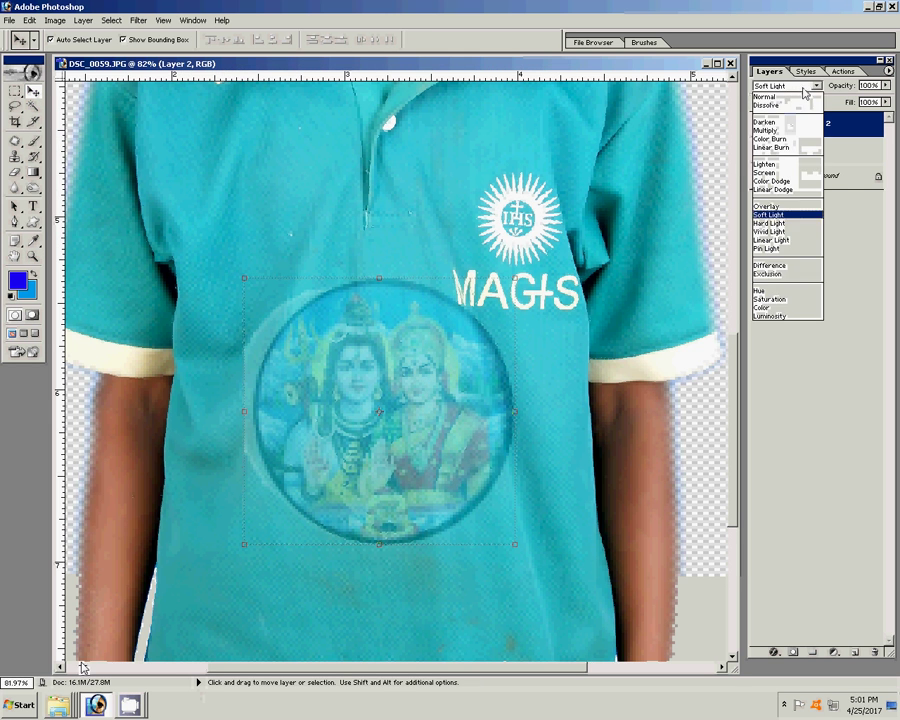
click(779, 140)
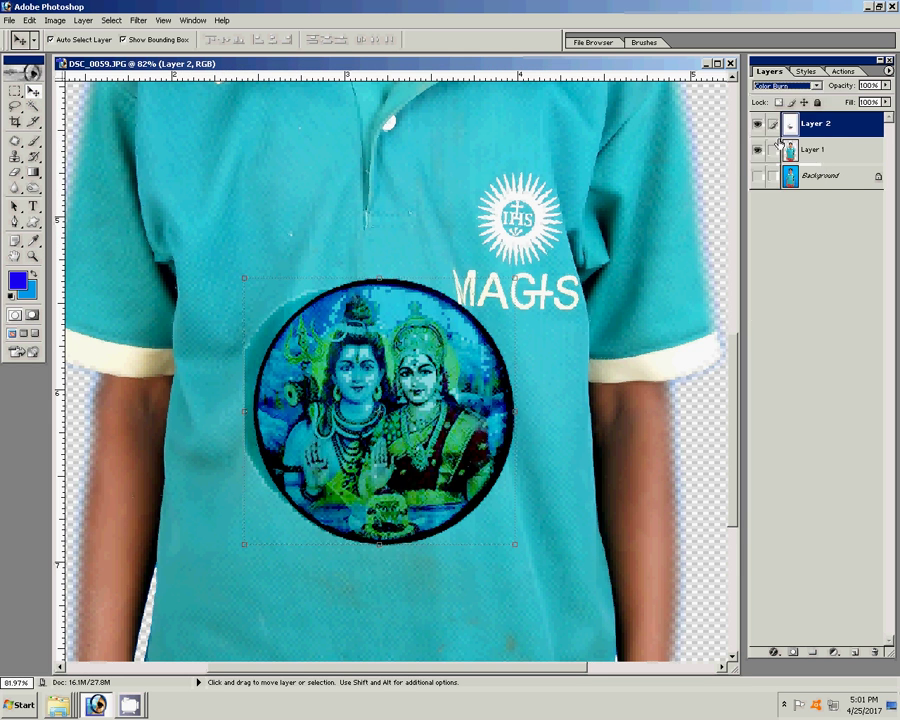
click(795, 86)
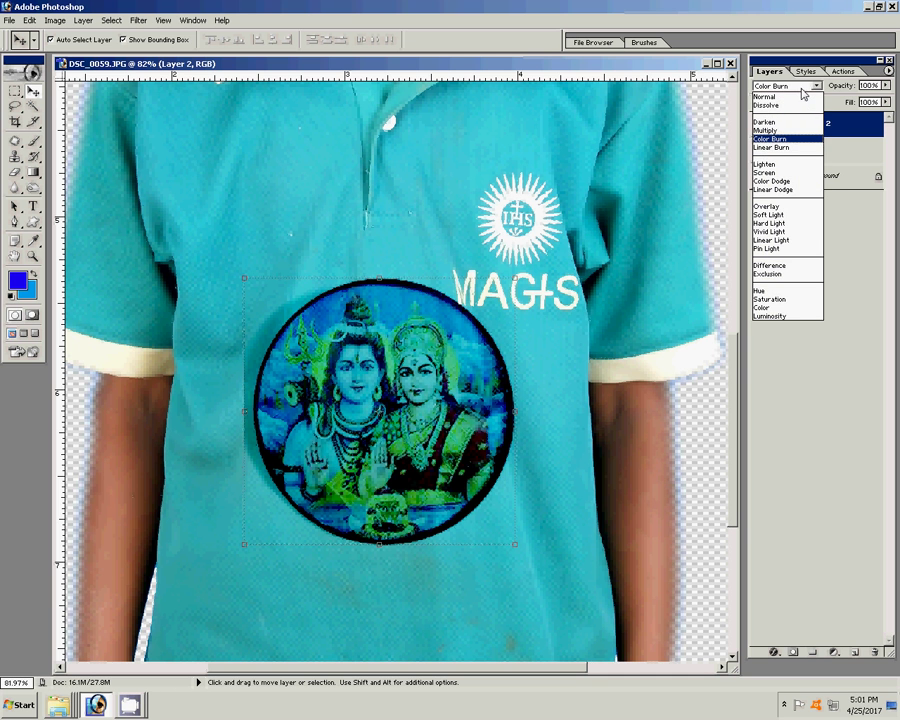
click(779, 148)
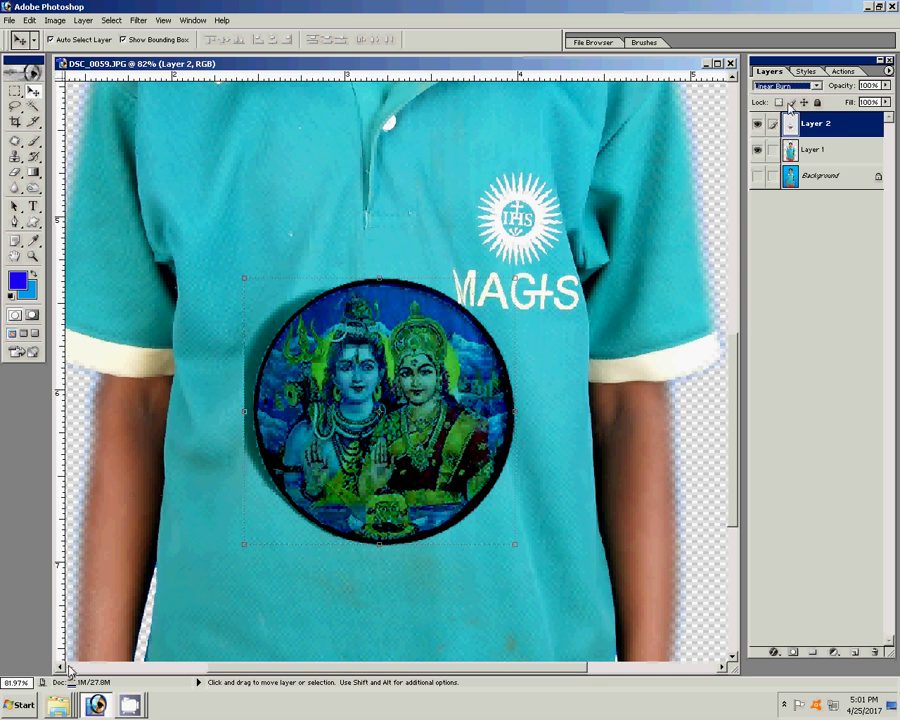
click(793, 88)
click(780, 163)
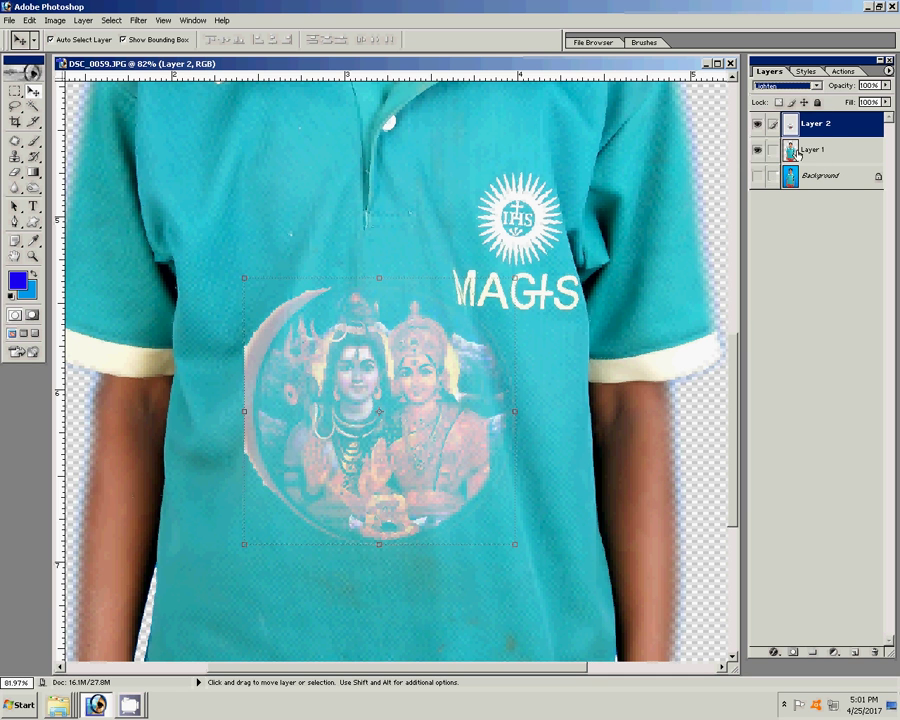
click(795, 86)
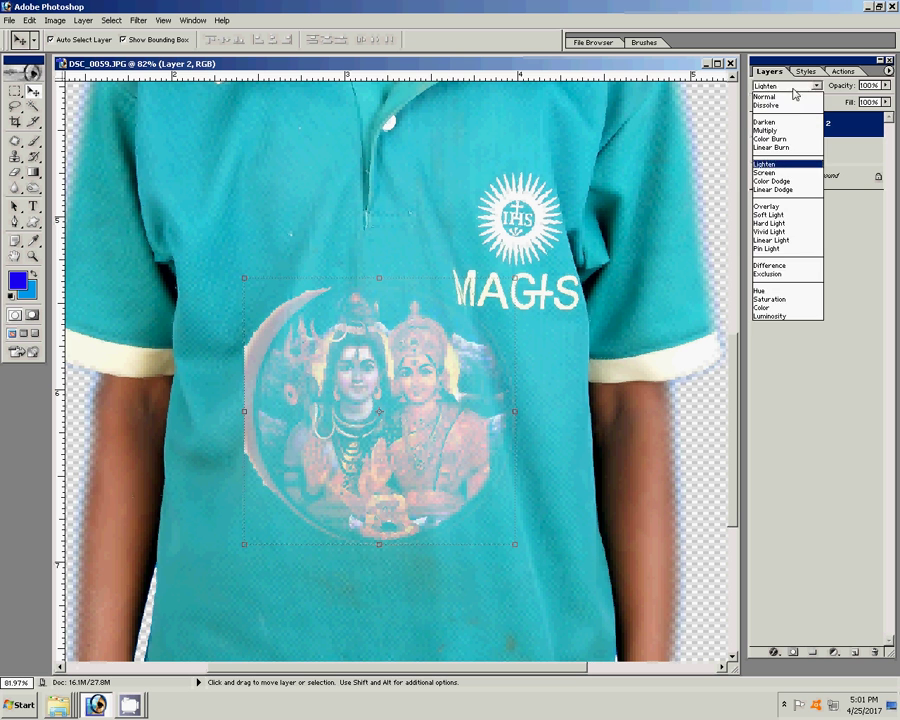
click(784, 181)
Try Overlay and Color, then settle on Luminosity blending for Layer 2
click(800, 87)
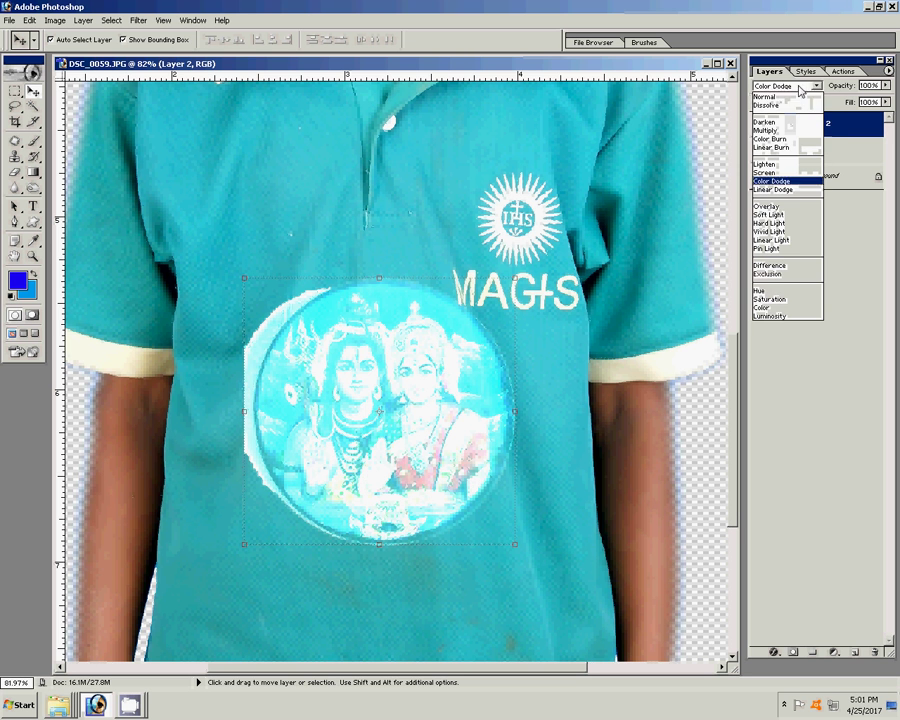
click(785, 206)
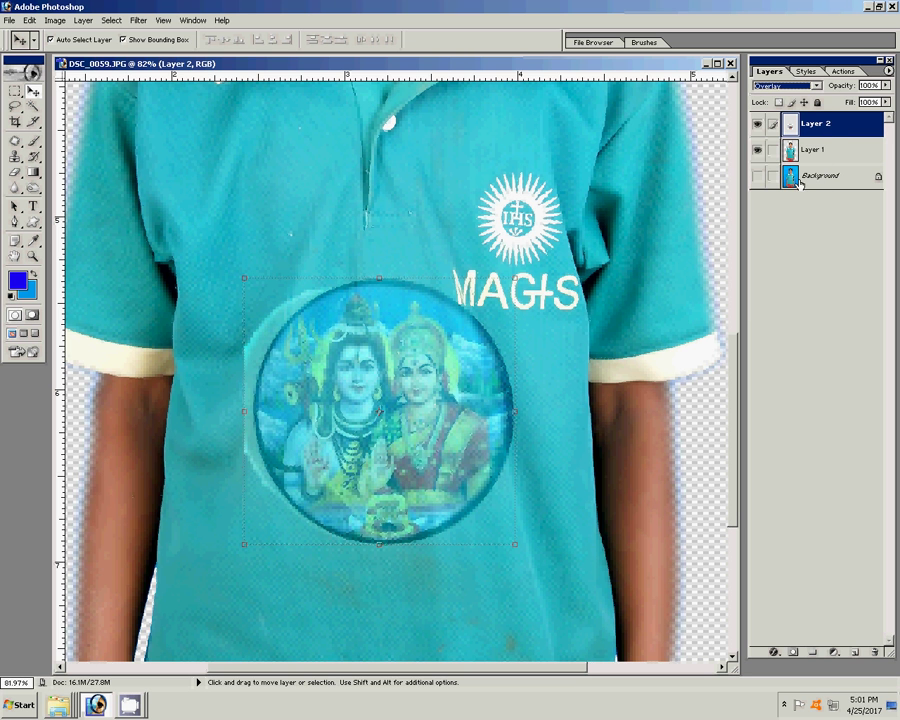
click(787, 87)
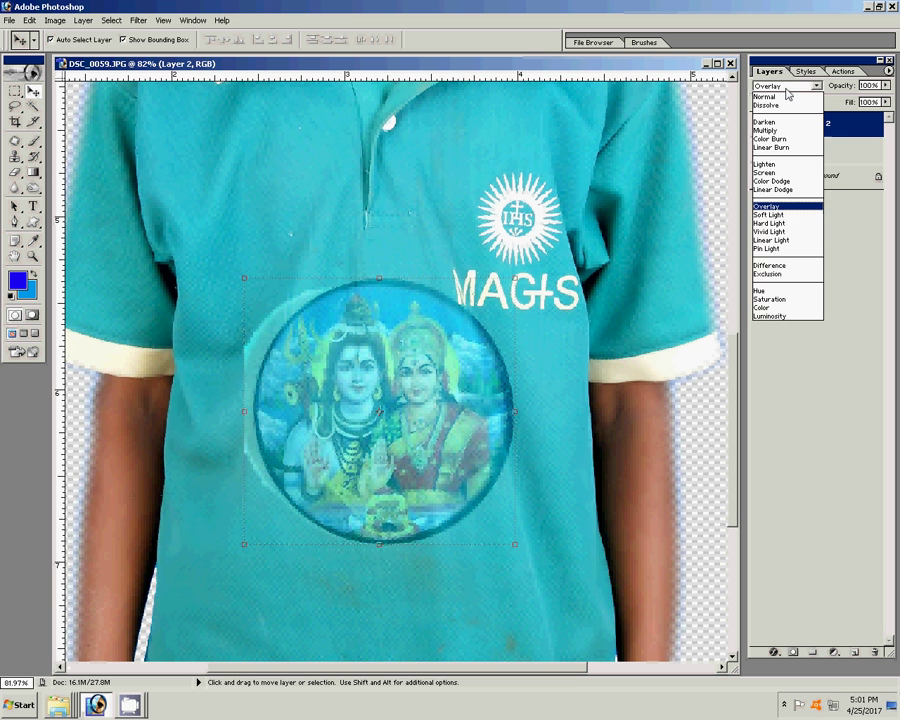
click(768, 308)
click(787, 87)
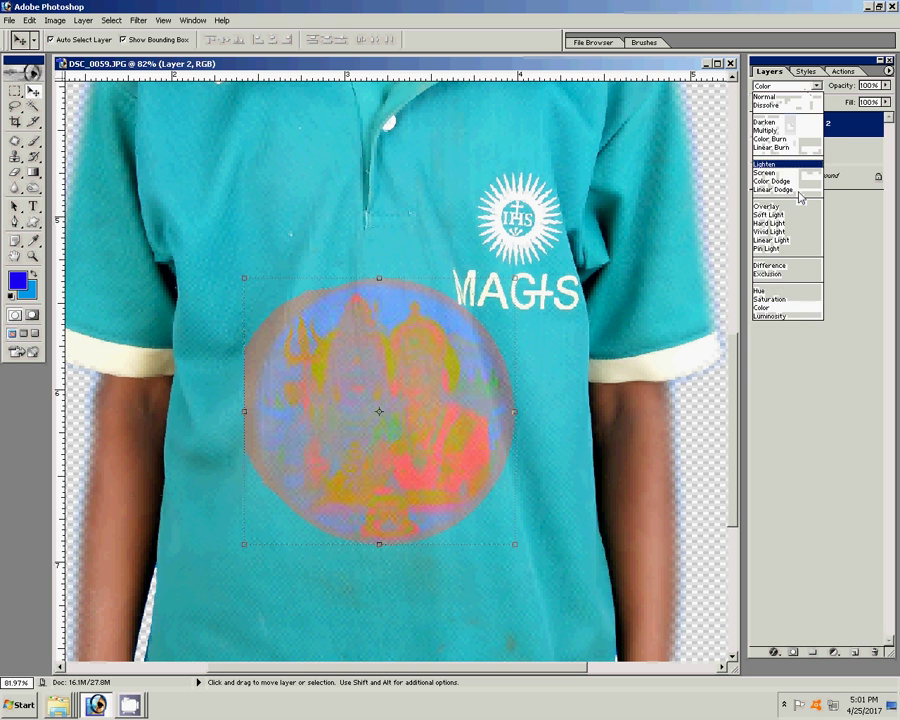
click(785, 318)
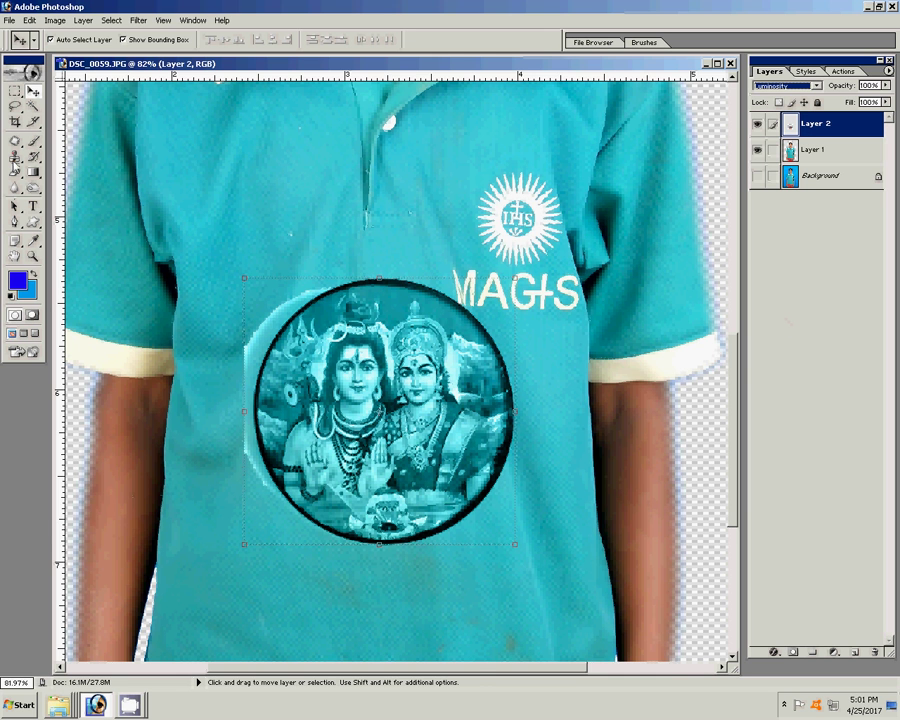
click(15, 172)
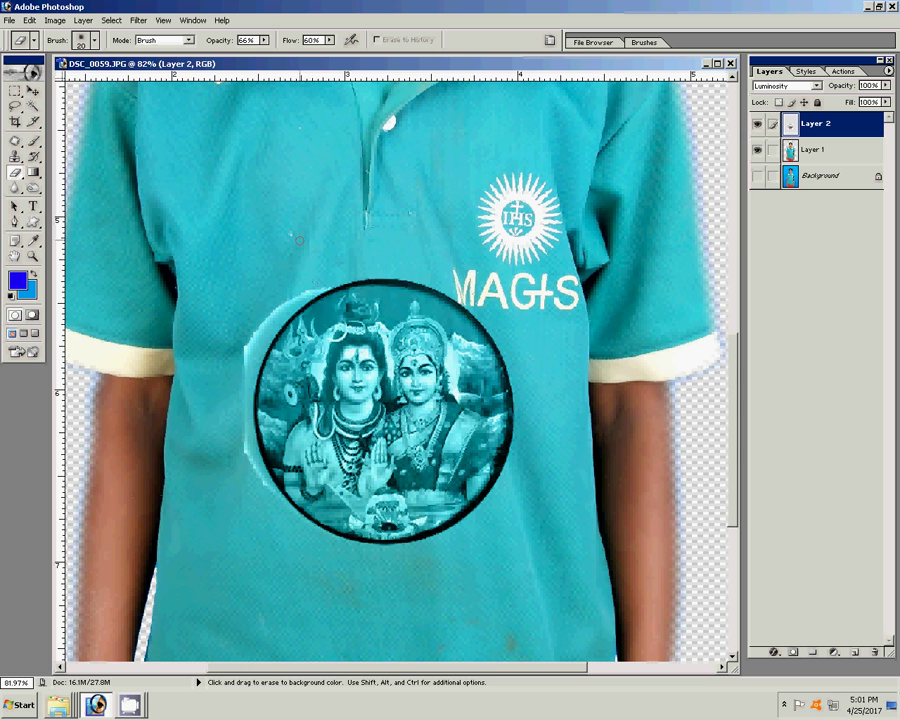
Set the eraser to a 50 px brush at 100% opacity
right_click(299, 240)
drag(331, 266, 348, 266)
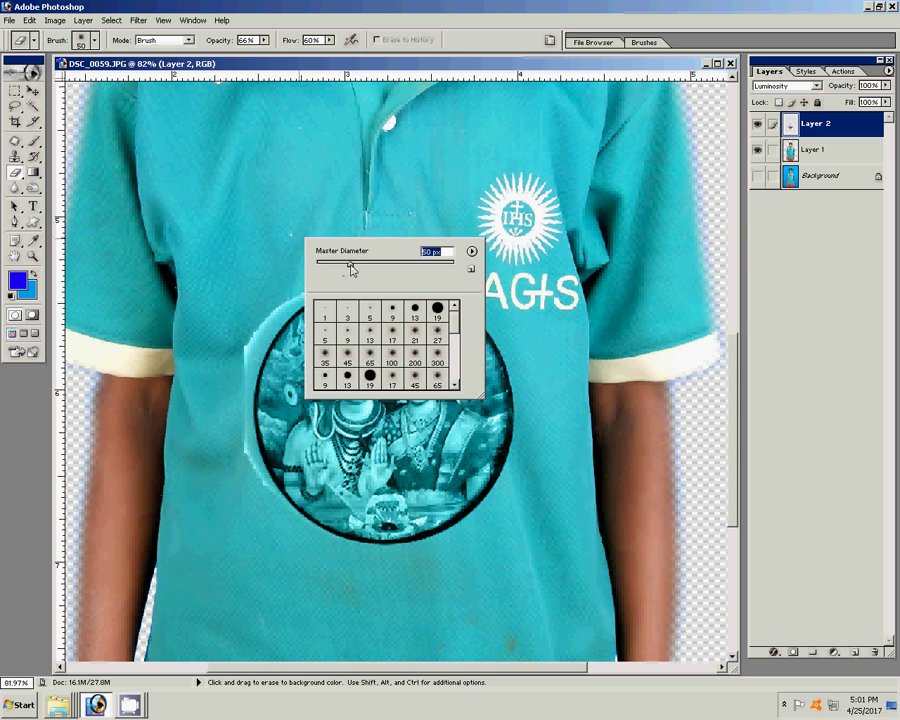
key(Return)
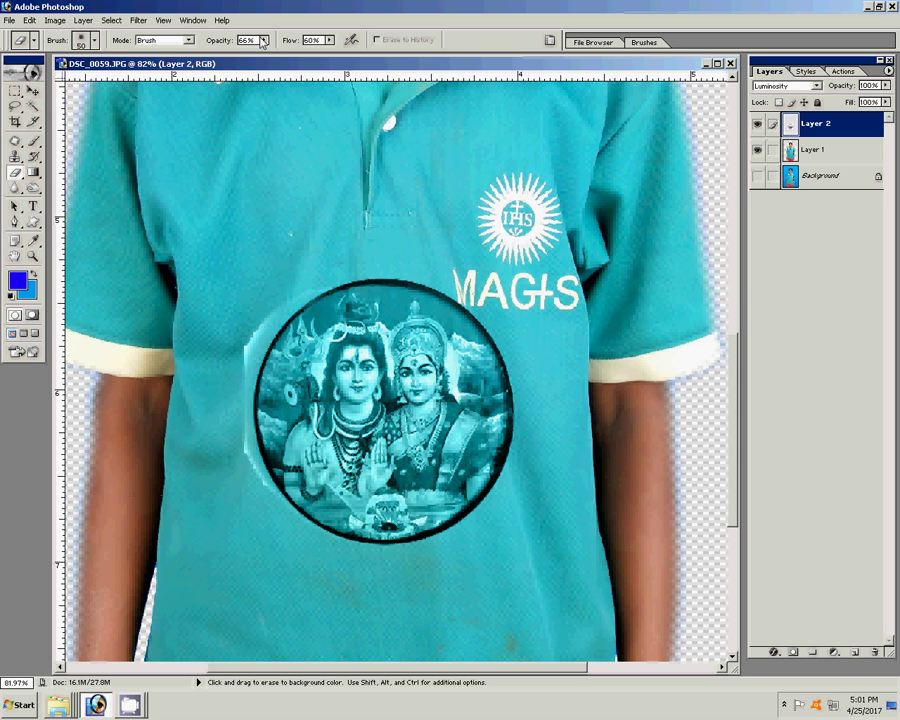
mouse_move(263, 40)
mouse_down()
mouse_move(267, 58)
mouse_move(298, 58)
mouse_up()
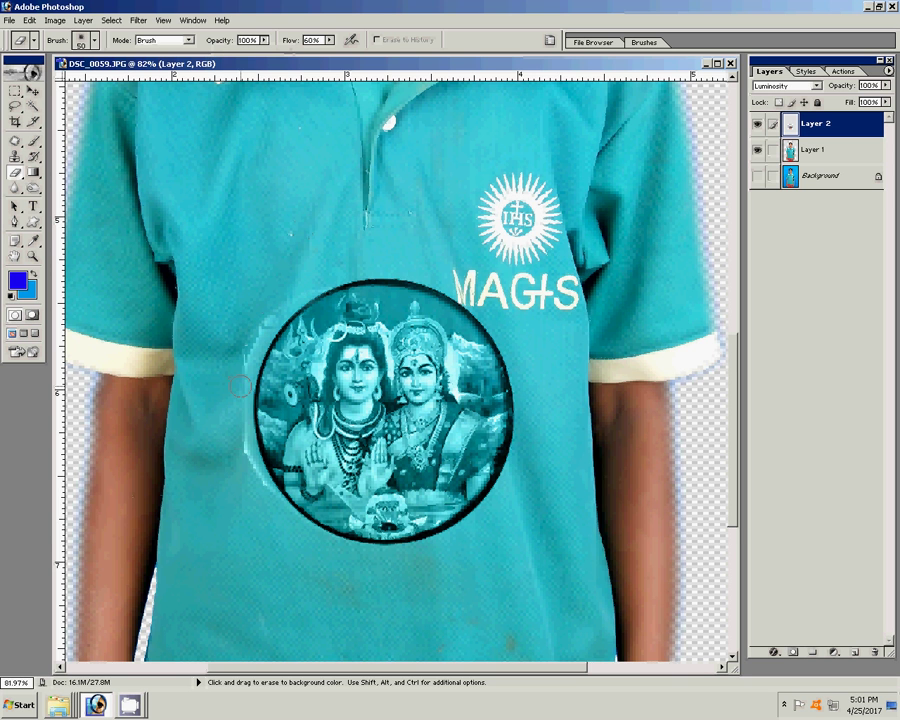
Erase the pale fringe along the picture's left edge, then fit the image on screen
drag(236, 436, 256, 491)
drag(262, 388, 255, 326)
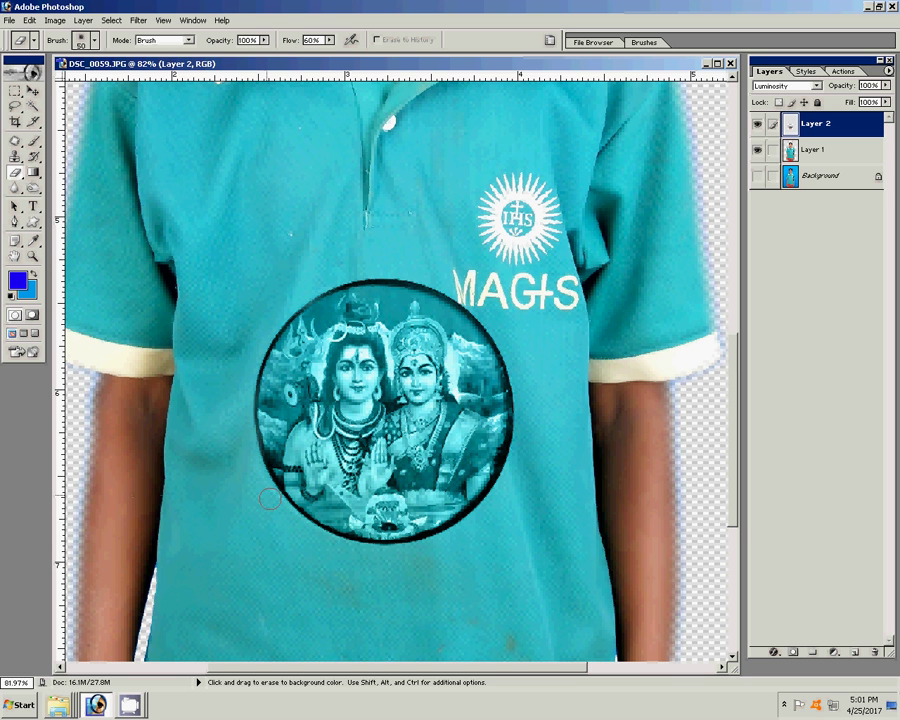
click(32, 256)
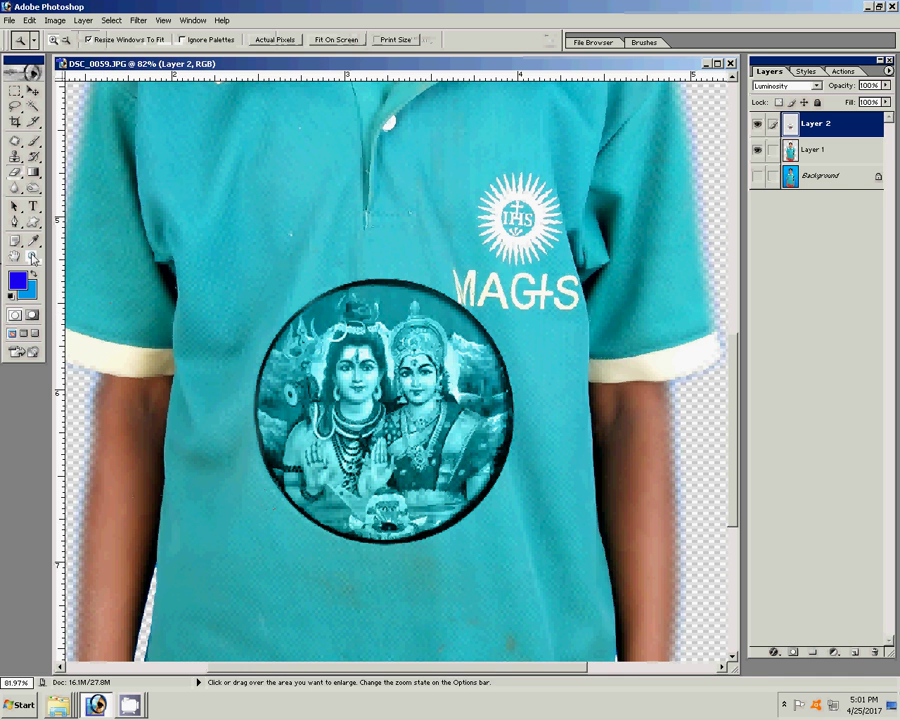
right_click(322, 290)
click(335, 292)
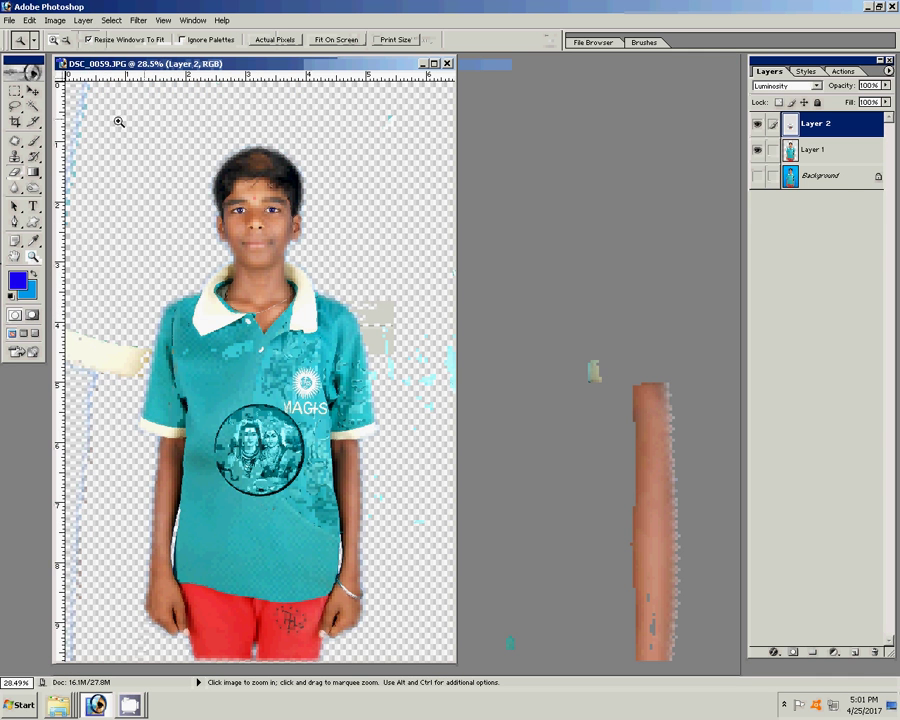
Merge Layer 2 down into Layer 1 with Layer > Merge Down, then zoom out
click(83, 20)
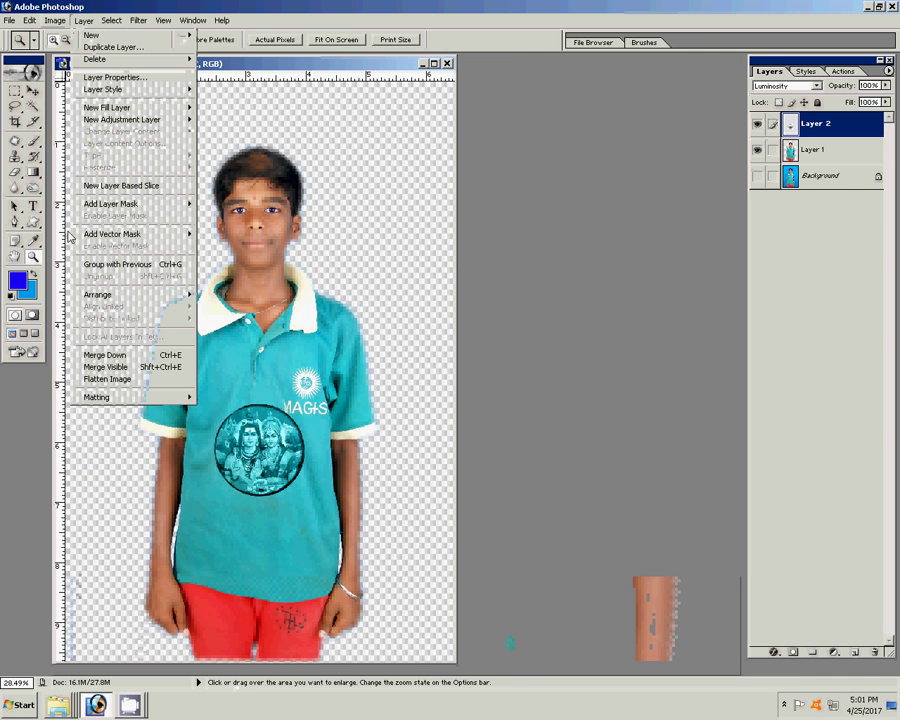
click(120, 355)
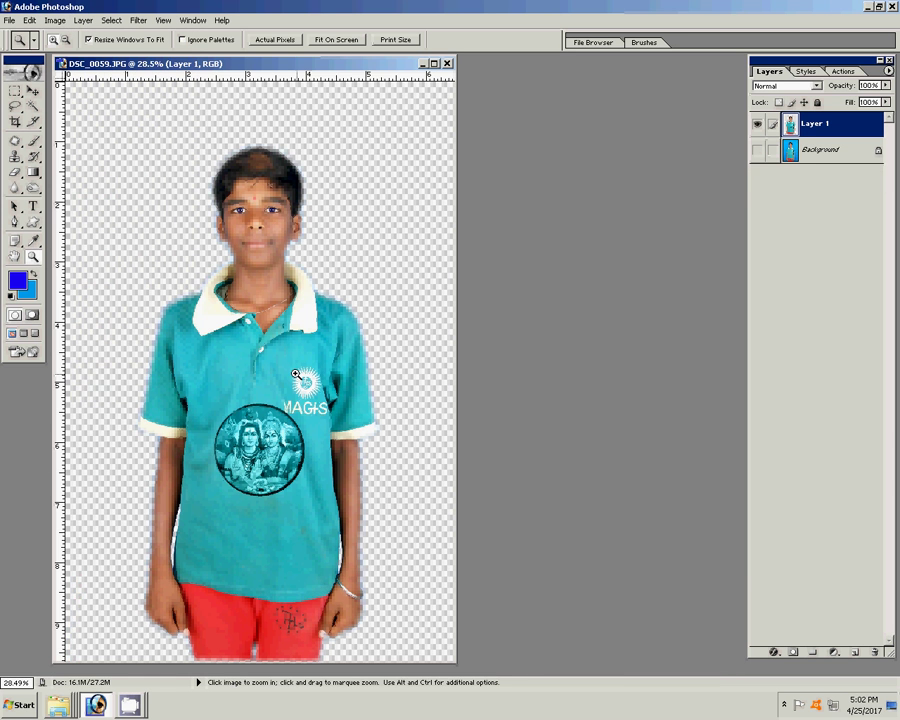
alt+click(400, 376)
Browse Local Disk (H:) and its Karizma Seenary folder, then go back
click(20, 705)
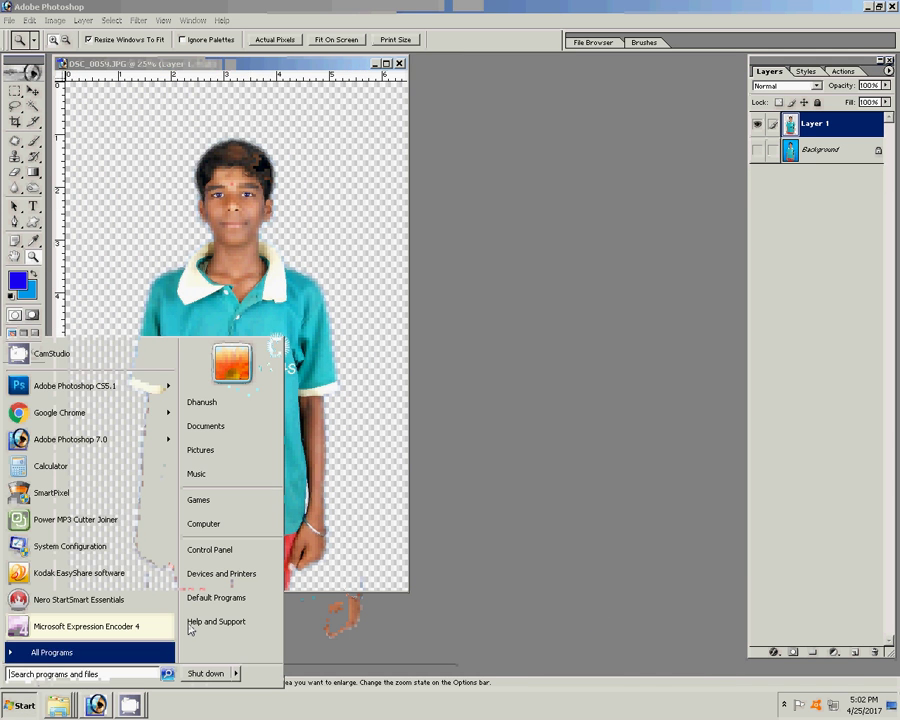
click(237, 524)
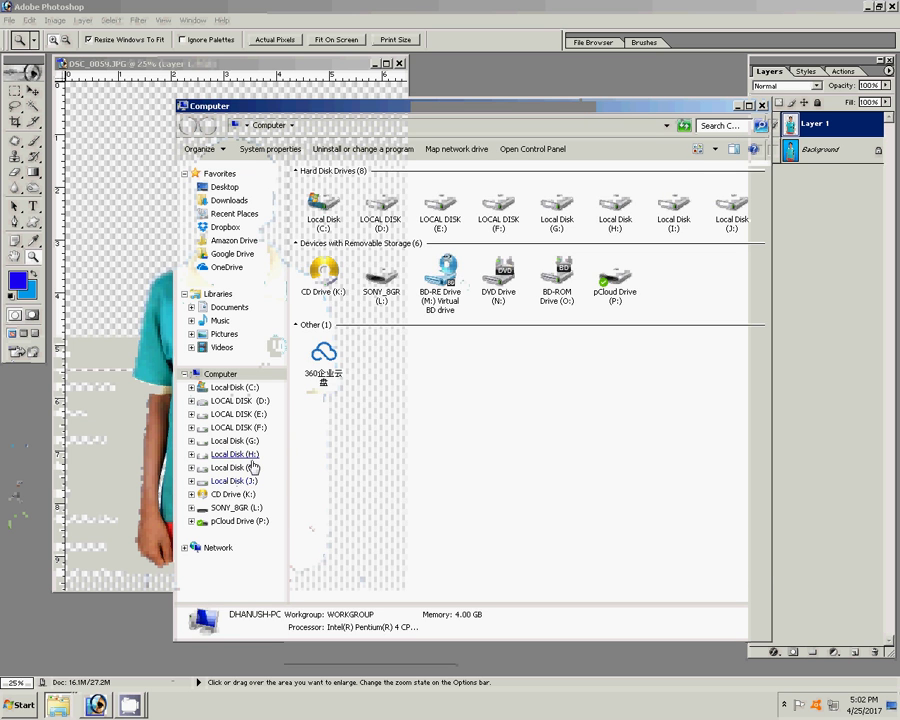
click(235, 455)
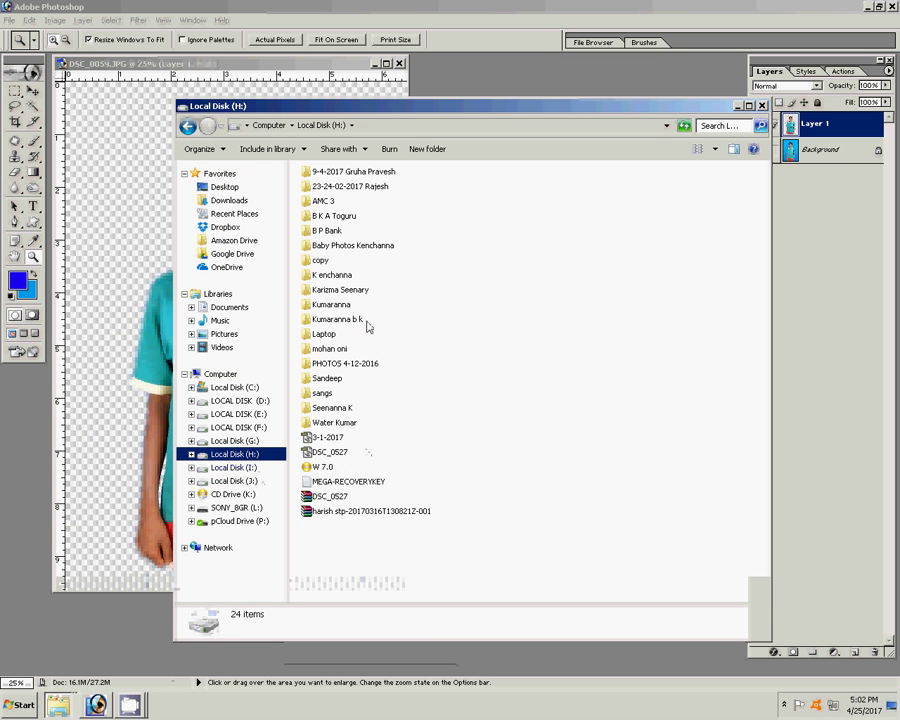
click(351, 293)
double_click(351, 292)
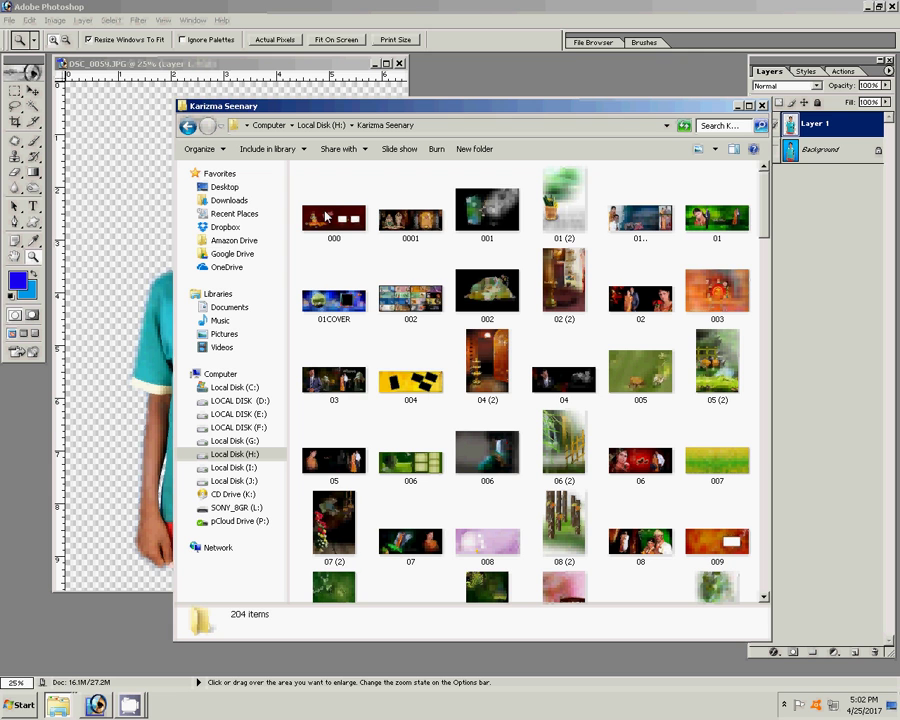
click(188, 127)
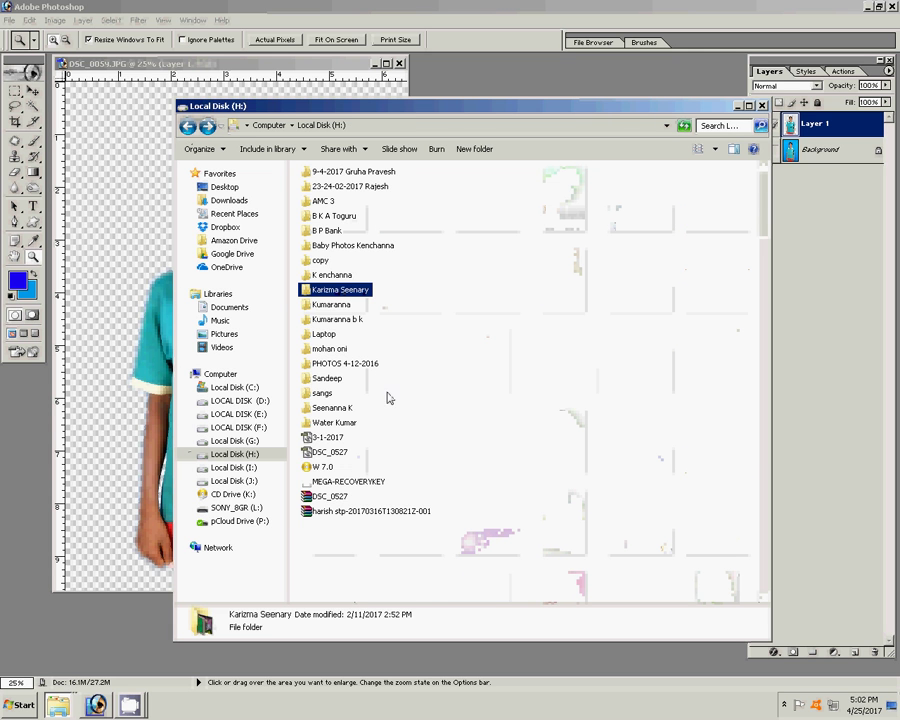
Drag template 01 from I:\KARIZMA SCENERY\New folder onto Photoshop to open it
click(247, 468)
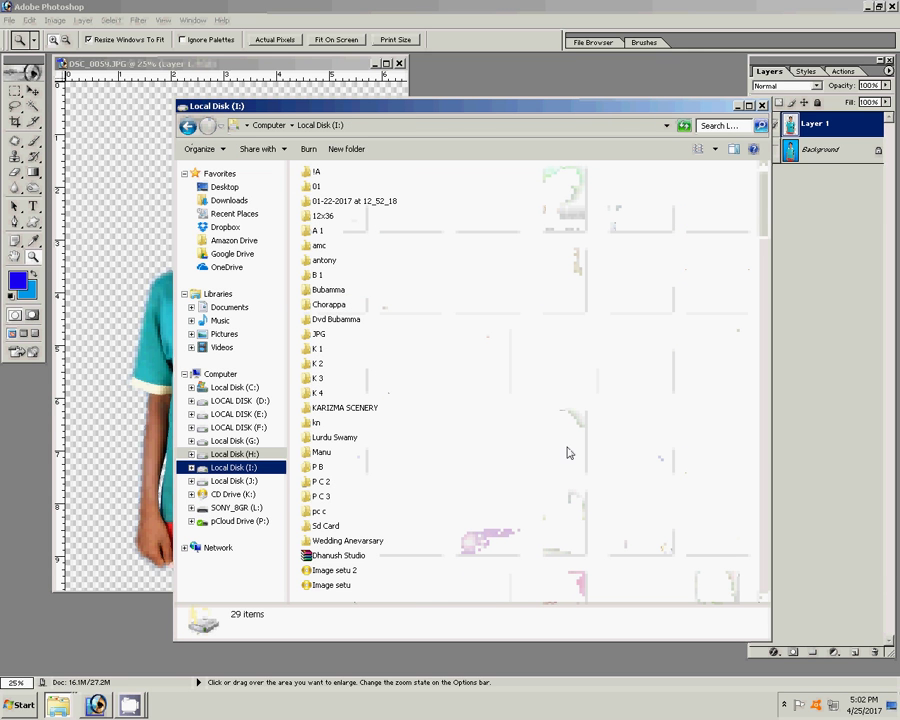
click(335, 414)
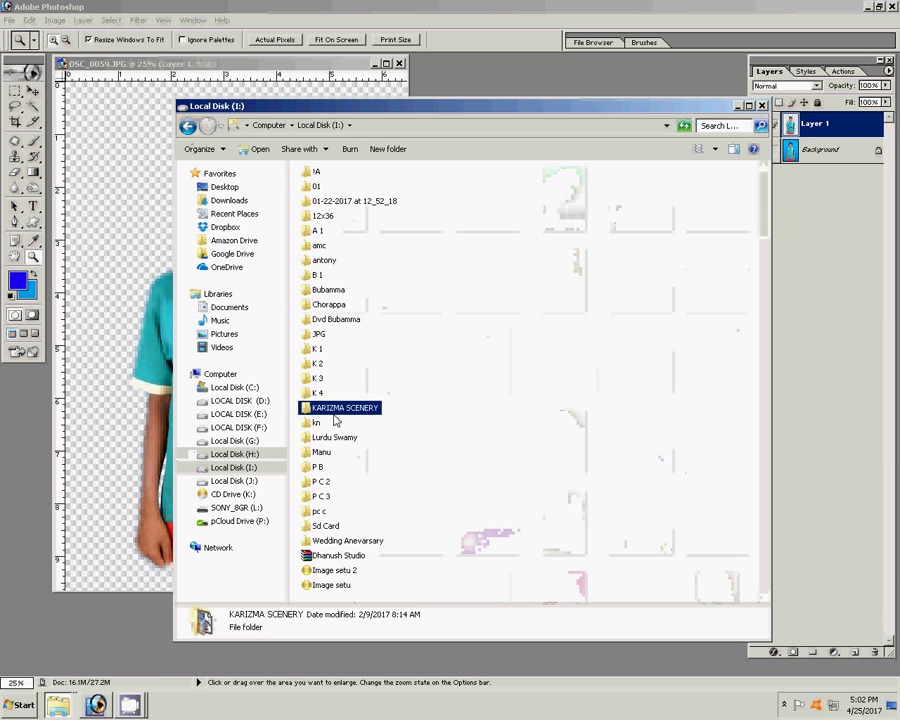
double_click(334, 413)
double_click(319, 200)
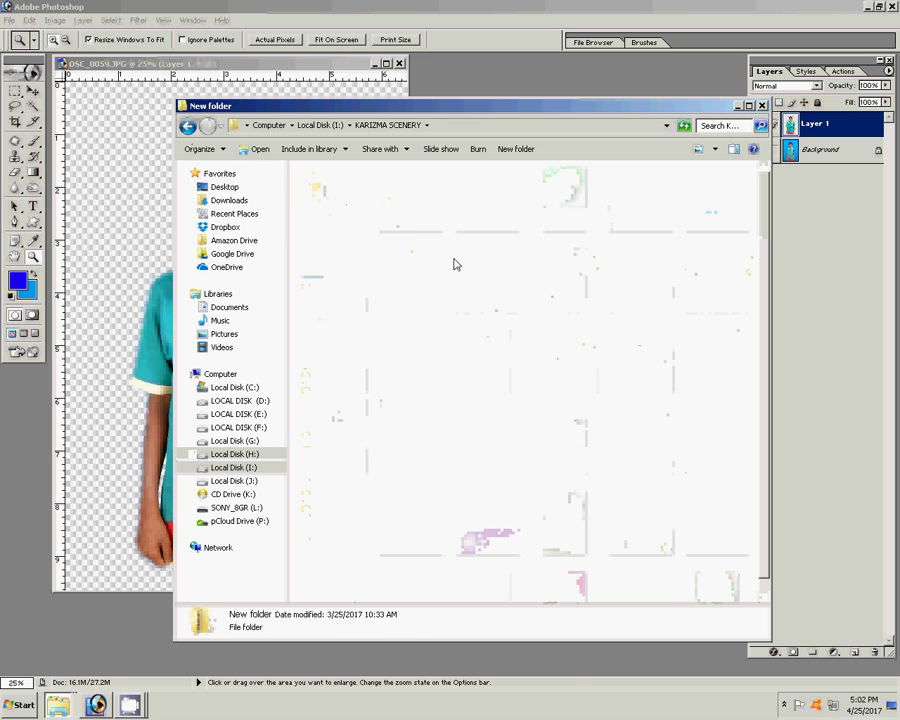
click(409, 200)
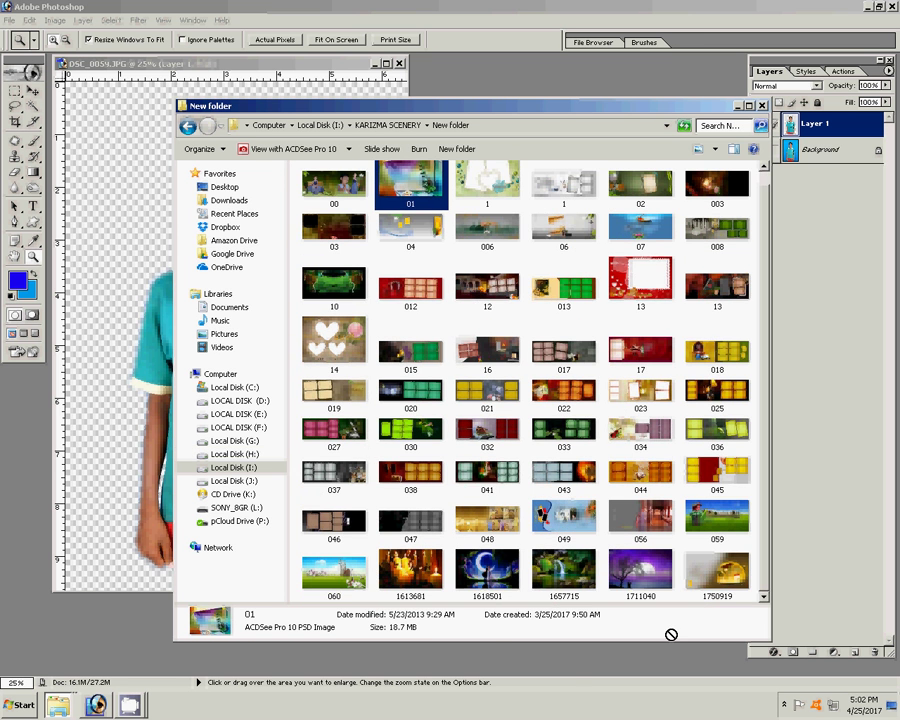
drag(671, 634, 673, 656)
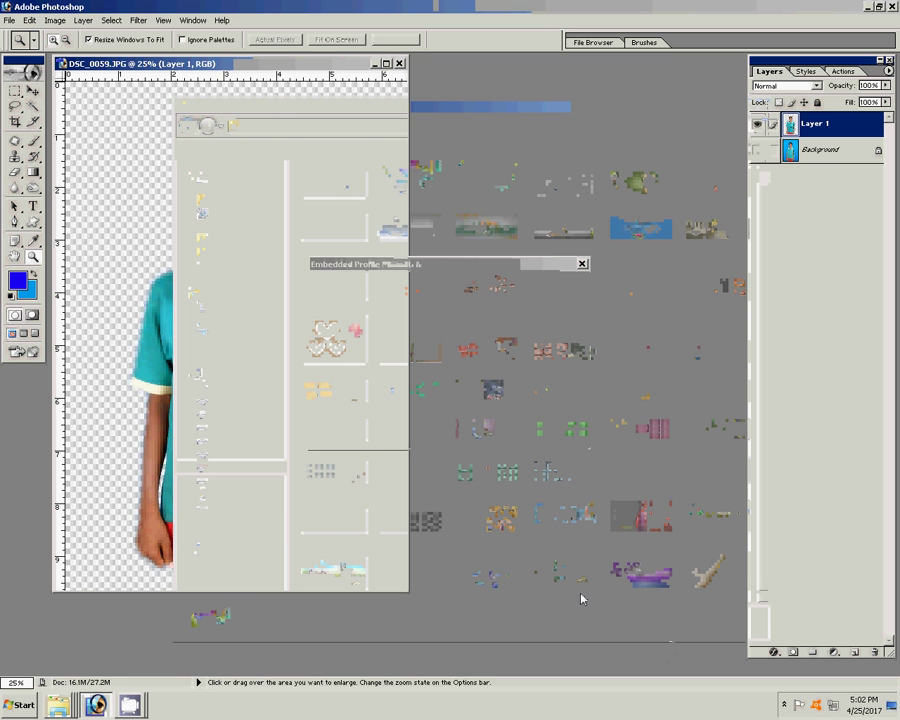
Accept the profile mismatch prompt and arrange the 01.psd and boy photo windows
click(498, 432)
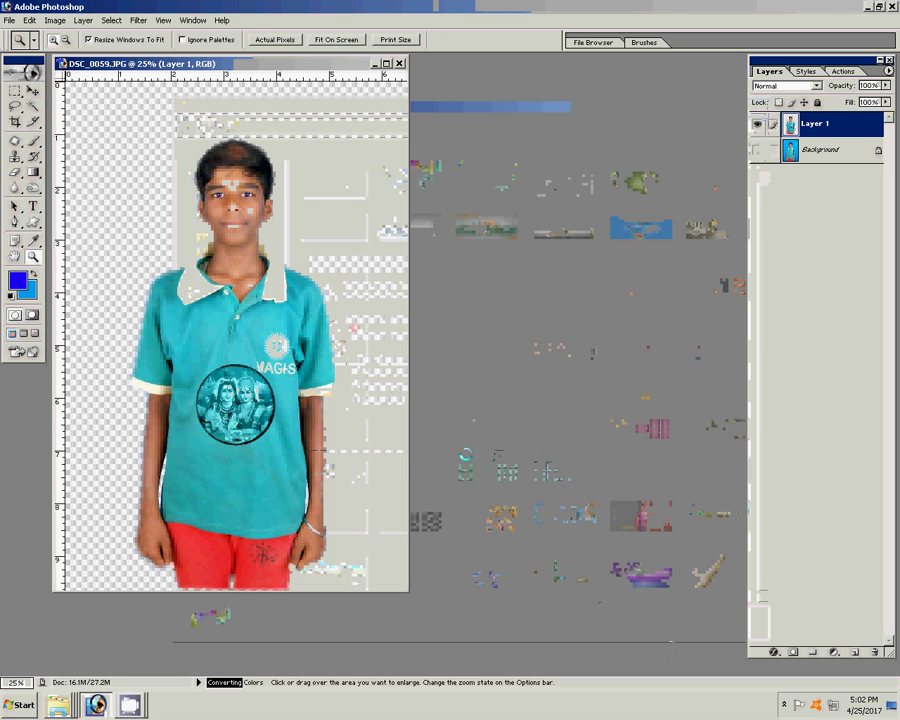
click(415, 460)
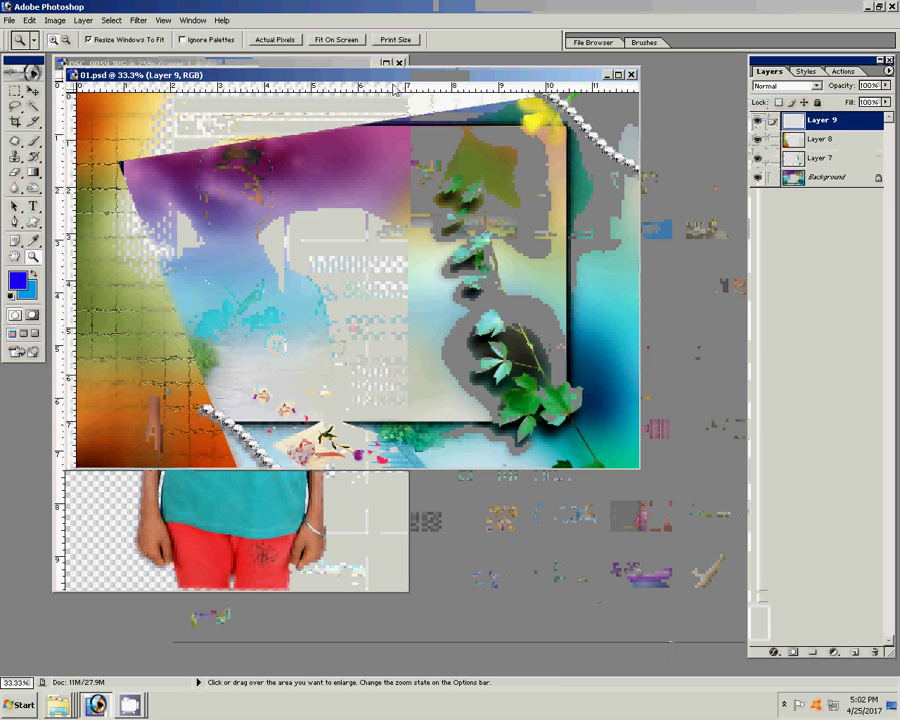
drag(393, 78, 475, 150)
click(120, 63)
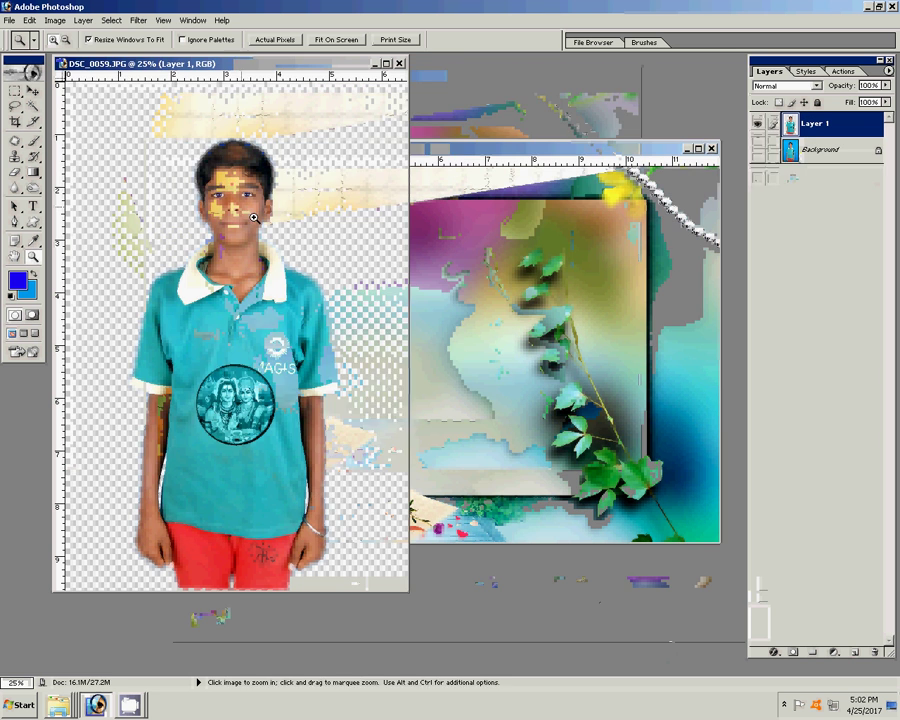
Drag the cut-out boy from DSC_0059.JPG into 01.psd as Layer 10
click(33, 90)
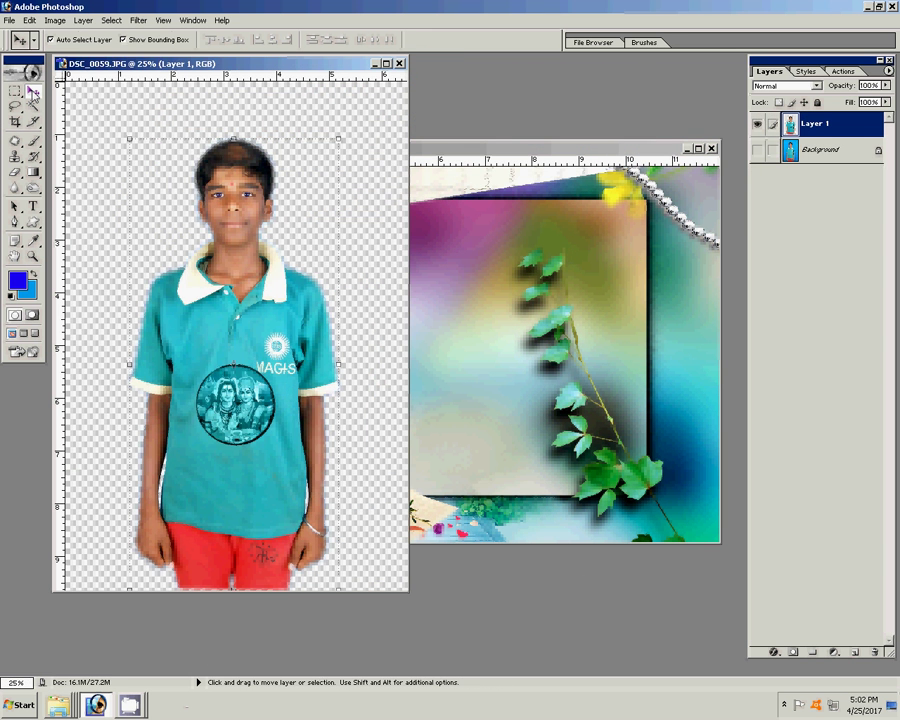
click(501, 314)
click(139, 112)
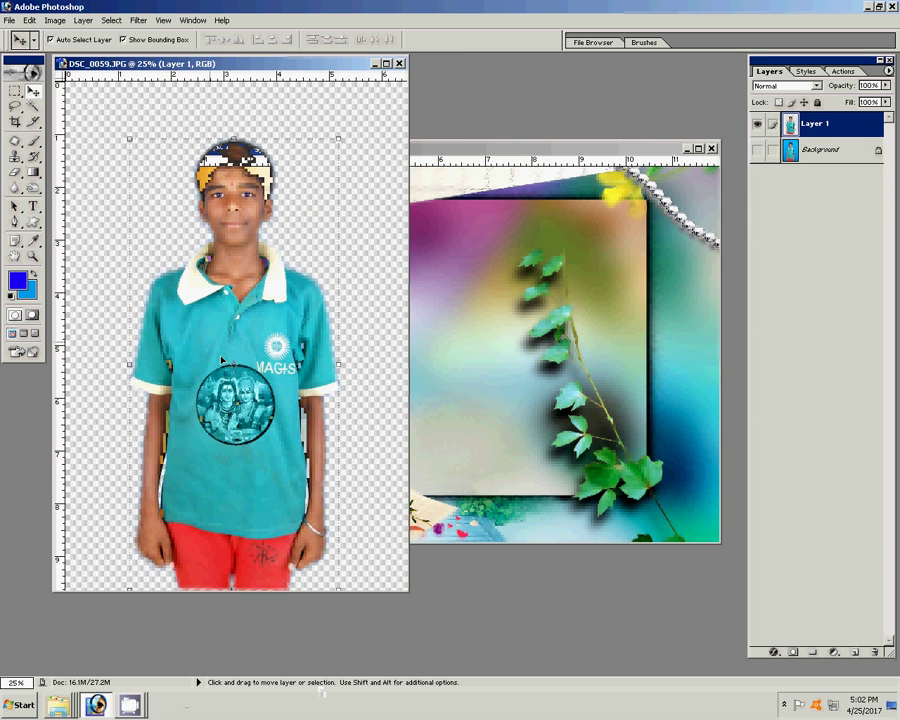
mouse_move(220, 360)
mouse_down()
mouse_move(440, 335)
mouse_move(397, 446)
mouse_up()
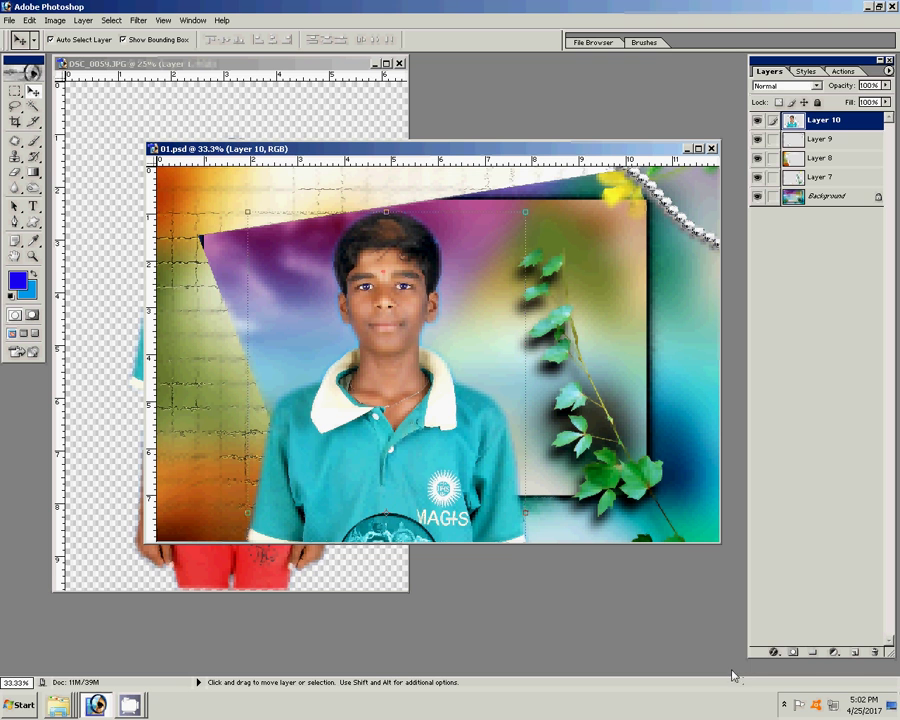
Toggle Layer 7 and Layer 9 visibility to find which holds the frame border
click(622, 281)
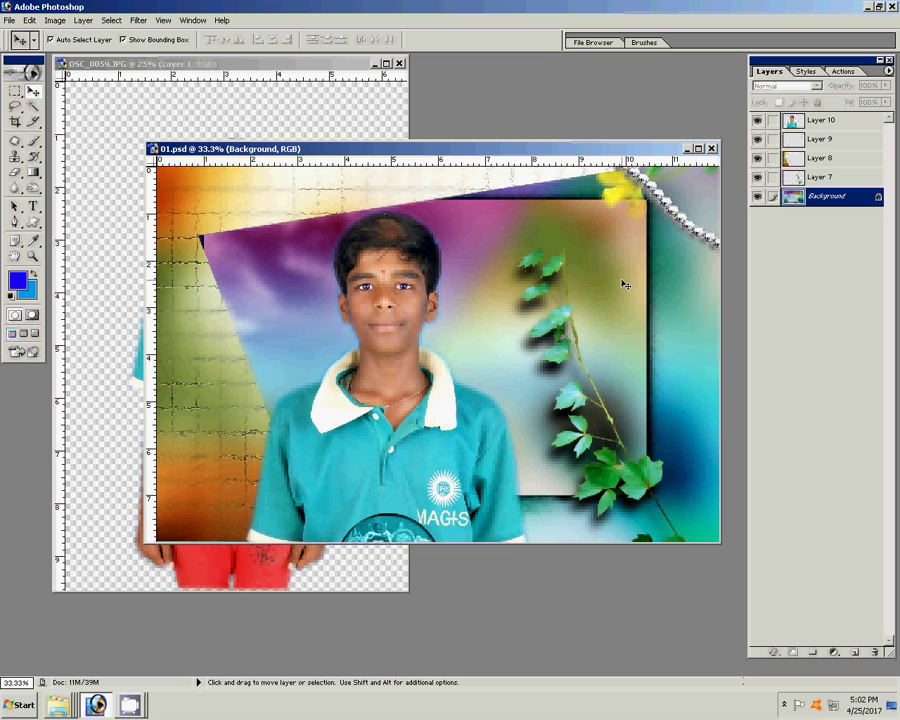
click(758, 178)
click(758, 178)
click(758, 158)
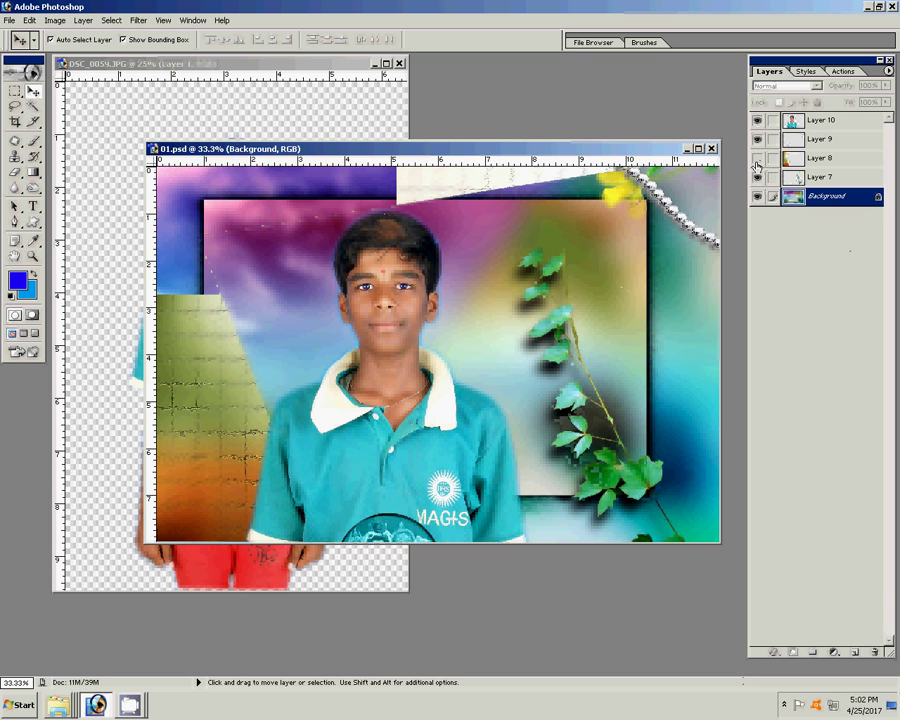
click(758, 158)
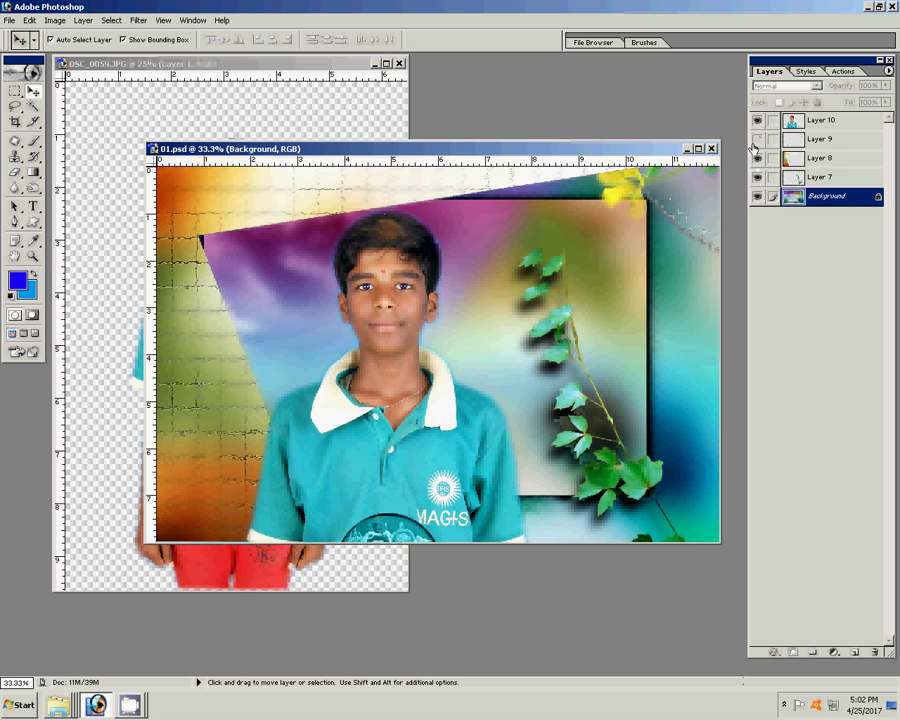
click(757, 139)
click(757, 120)
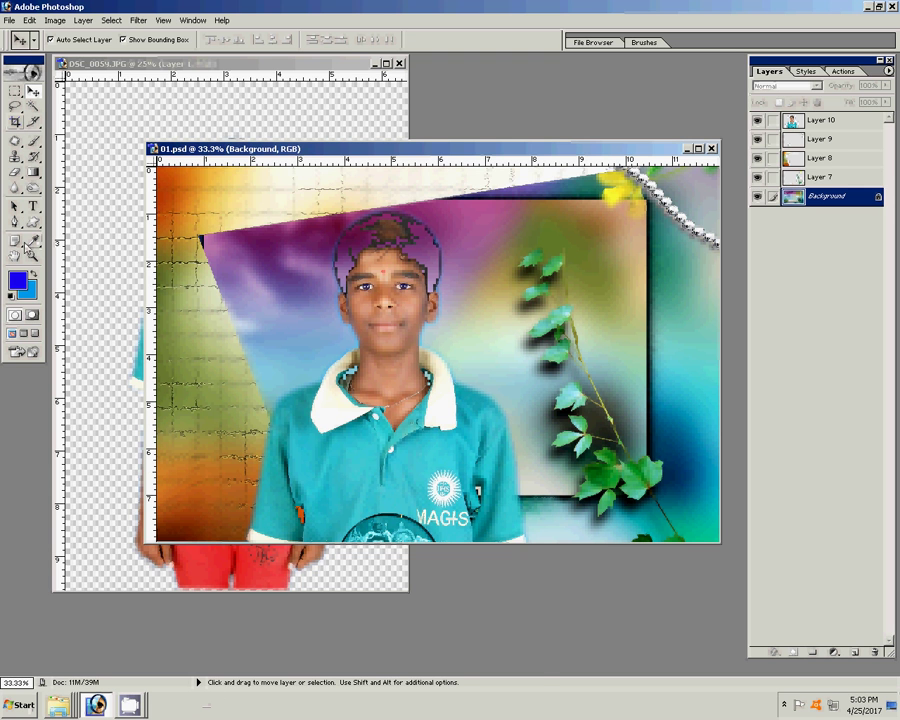
Trace a closed Pen path around the template's slanted picture frame
click(14, 221)
key(Return)
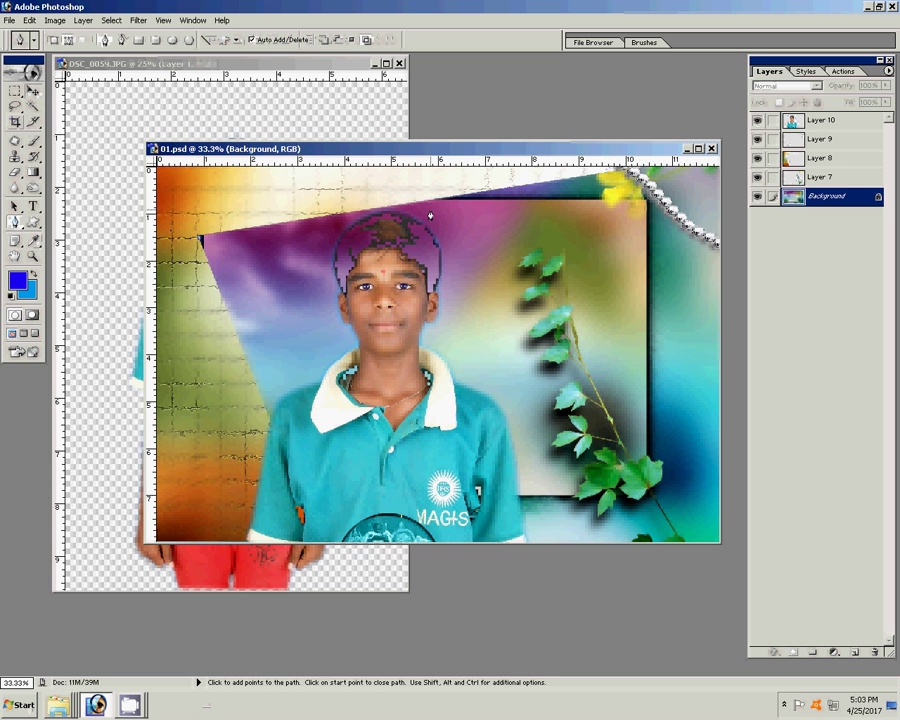
click(646, 201)
click(649, 455)
click(649, 495)
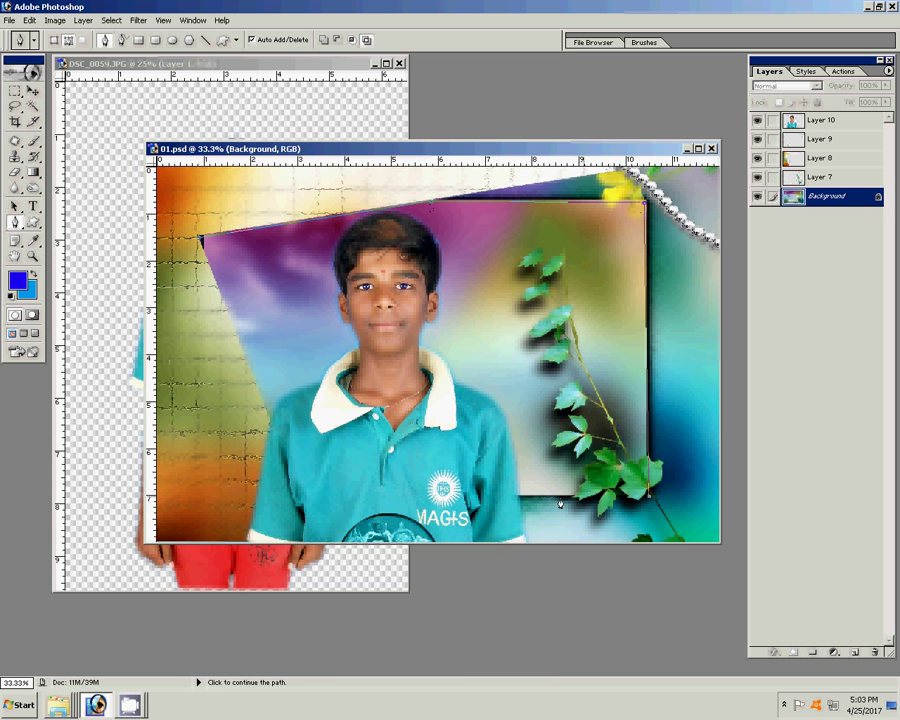
click(522, 496)
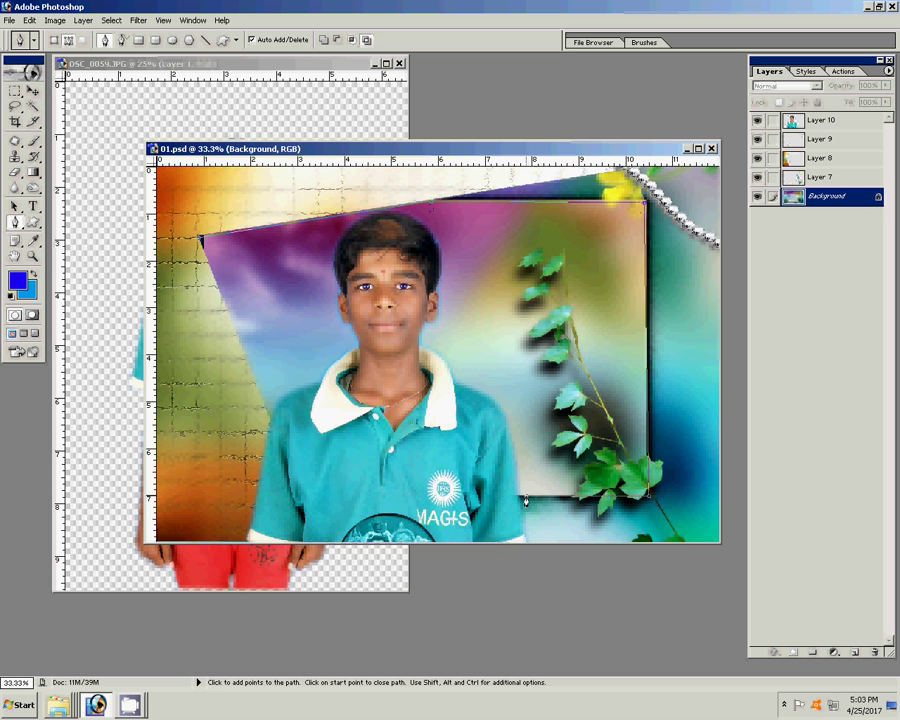
click(283, 496)
click(200, 241)
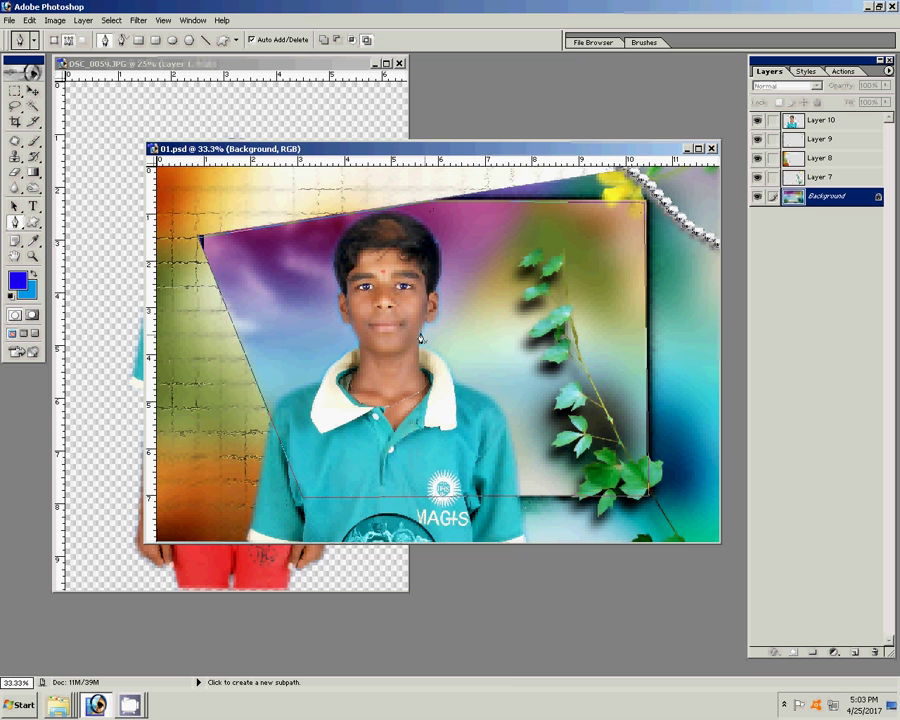
Turn the frame path into a selection and add it as Layer 10's mask
right_click(420, 340)
click(462, 370)
click(424, 207)
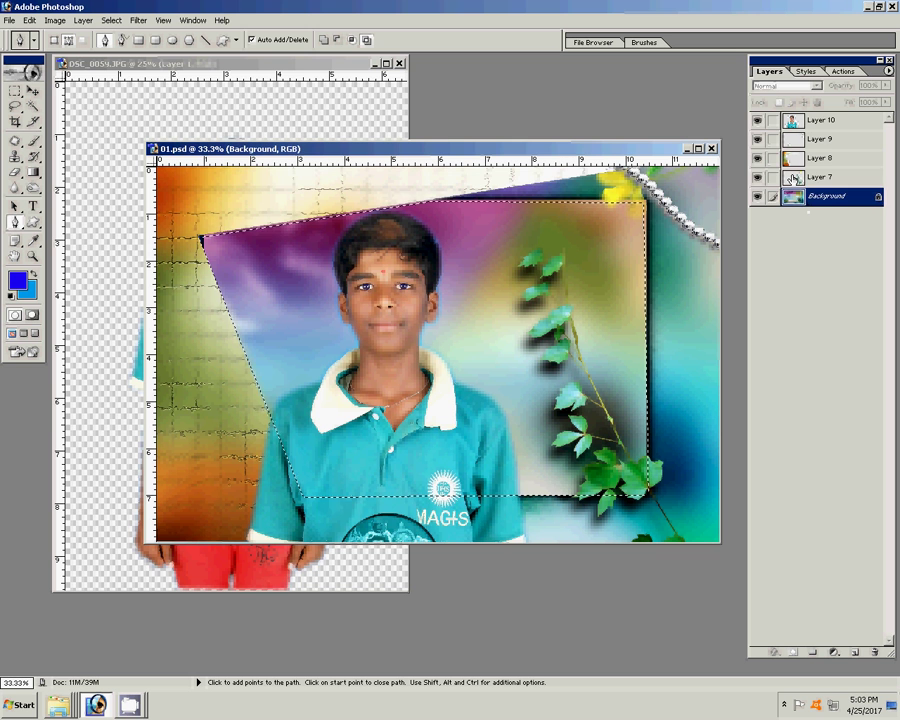
click(820, 120)
click(793, 652)
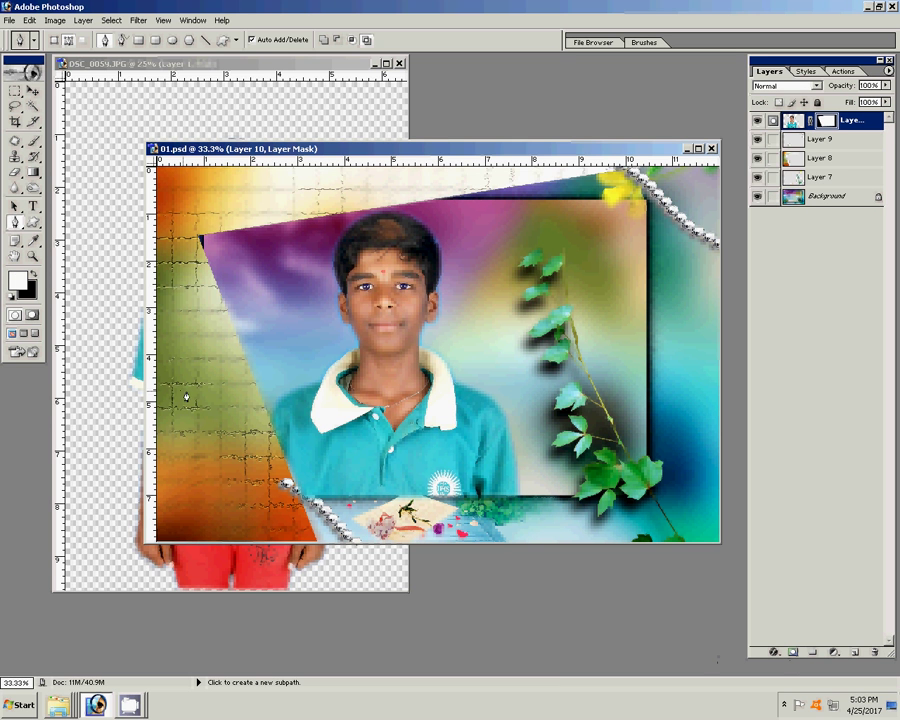
Switch Layer 10 to Luminosity blending and target its image rather than its mask
click(814, 85)
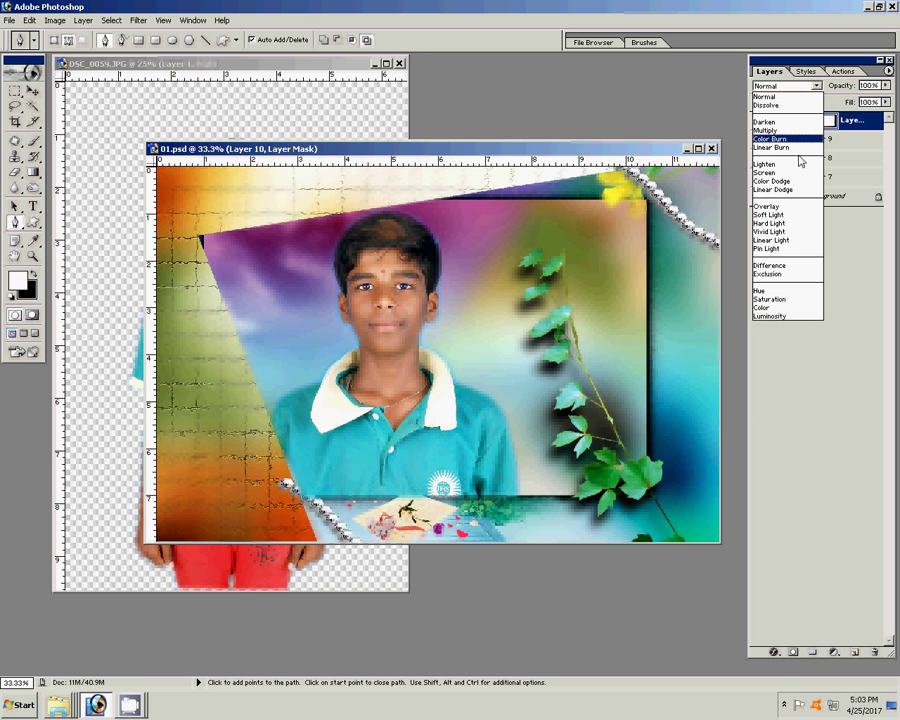
click(768, 315)
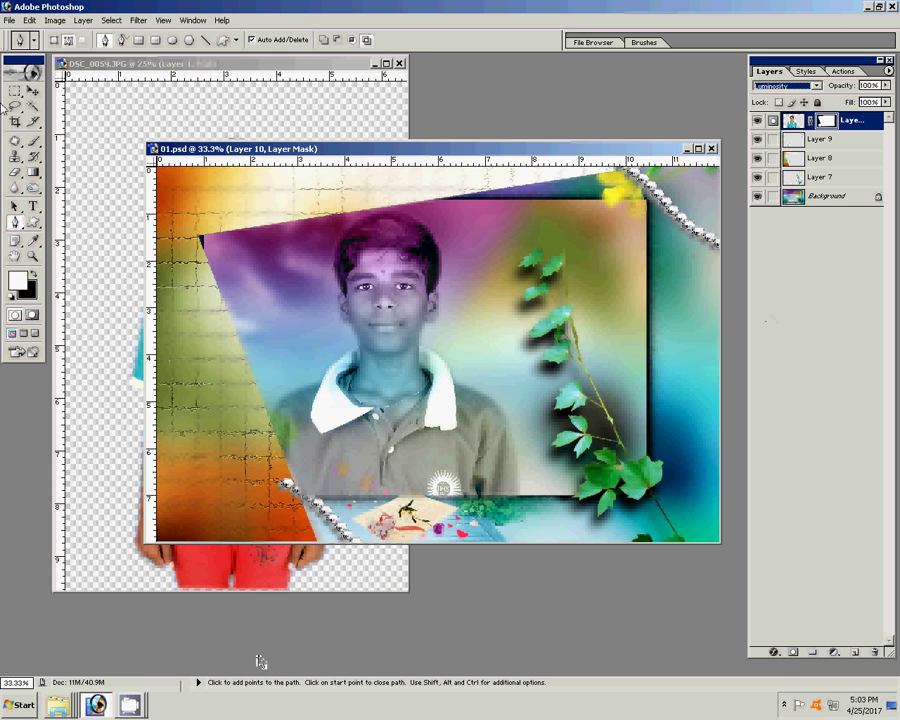
click(798, 122)
Brighten Layer 10's midtones to 1.85 with a Levels adjustment
key(ctrl+l)
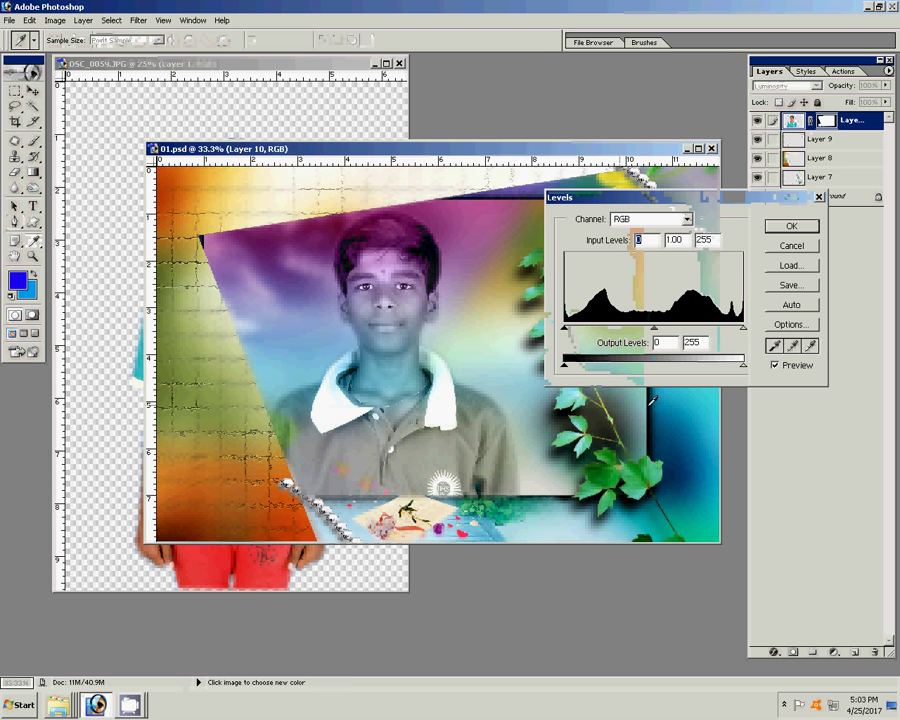
drag(654, 329, 609, 331)
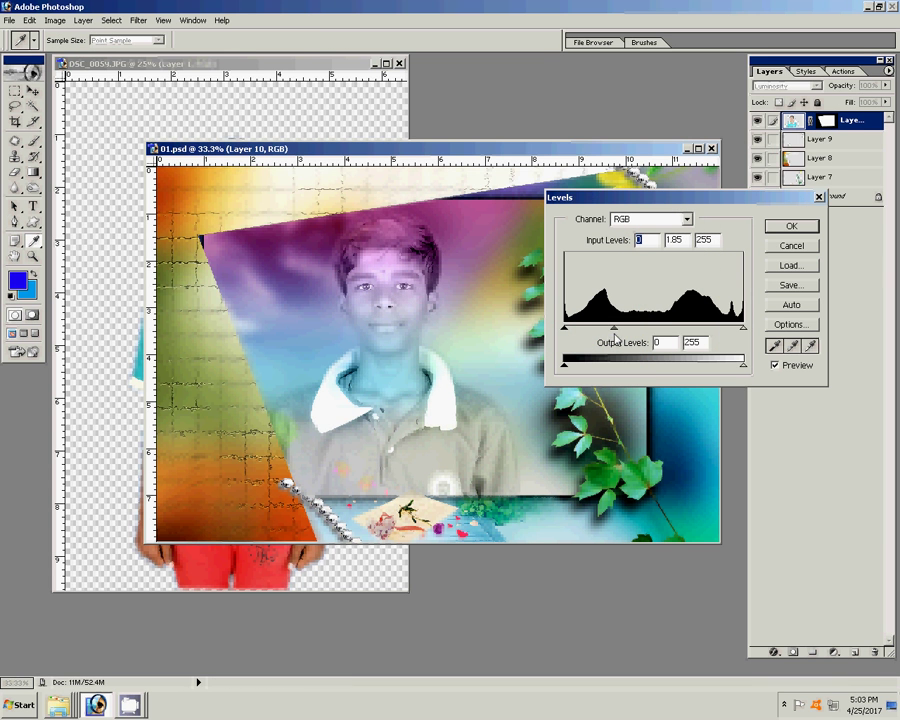
click(792, 226)
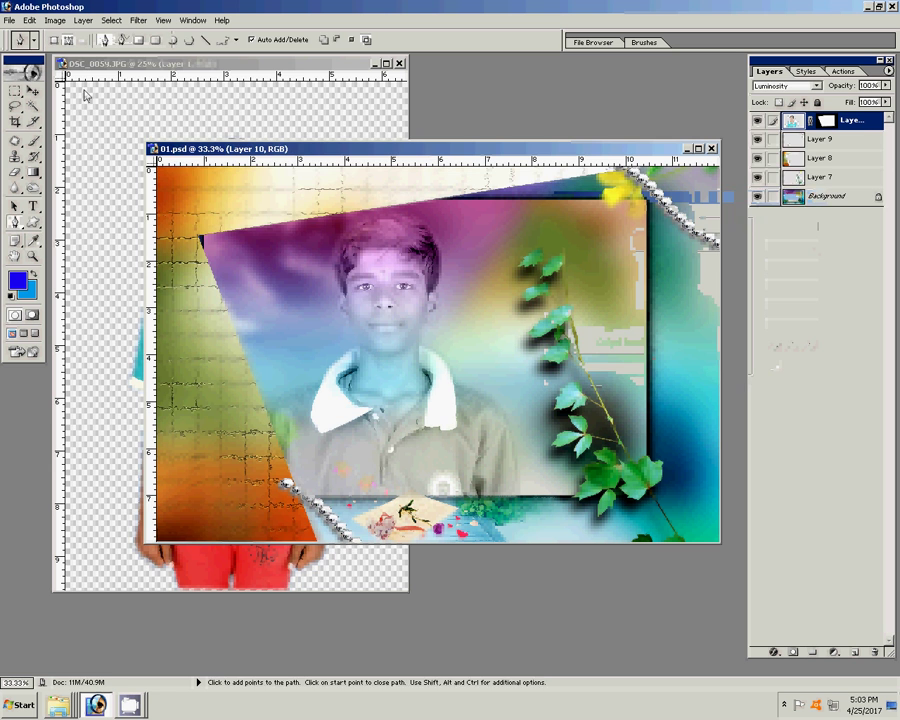
click(84, 88)
Add the boy as Layer 11 at 44.4% on the right, then duplicate him to the left
key(v)
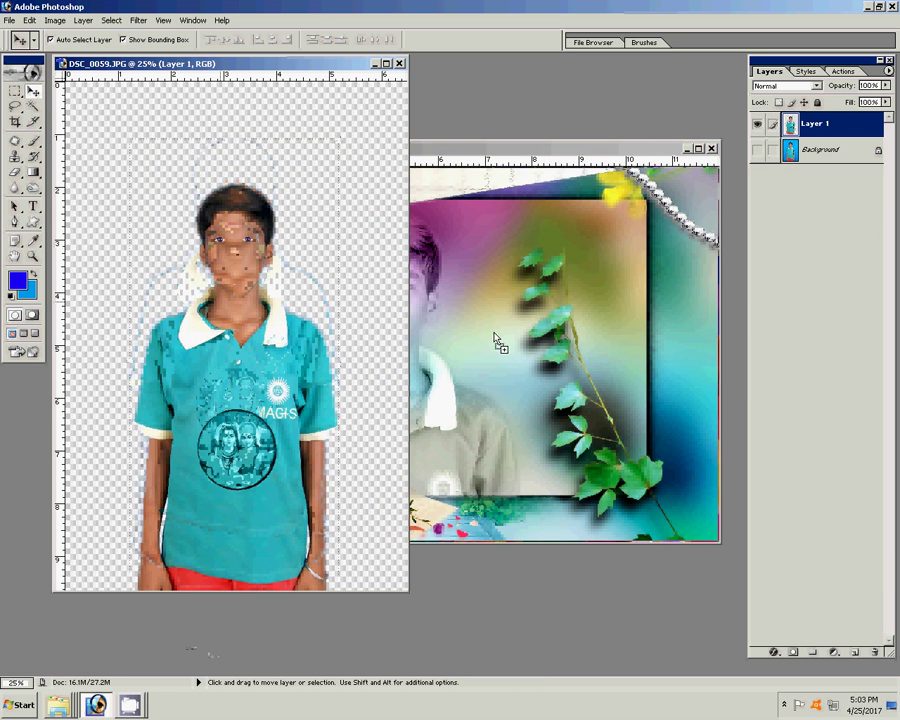
mouse_move(267, 311)
mouse_down()
mouse_move(351, 224)
mouse_move(576, 203)
mouse_move(541, 342)
mouse_up()
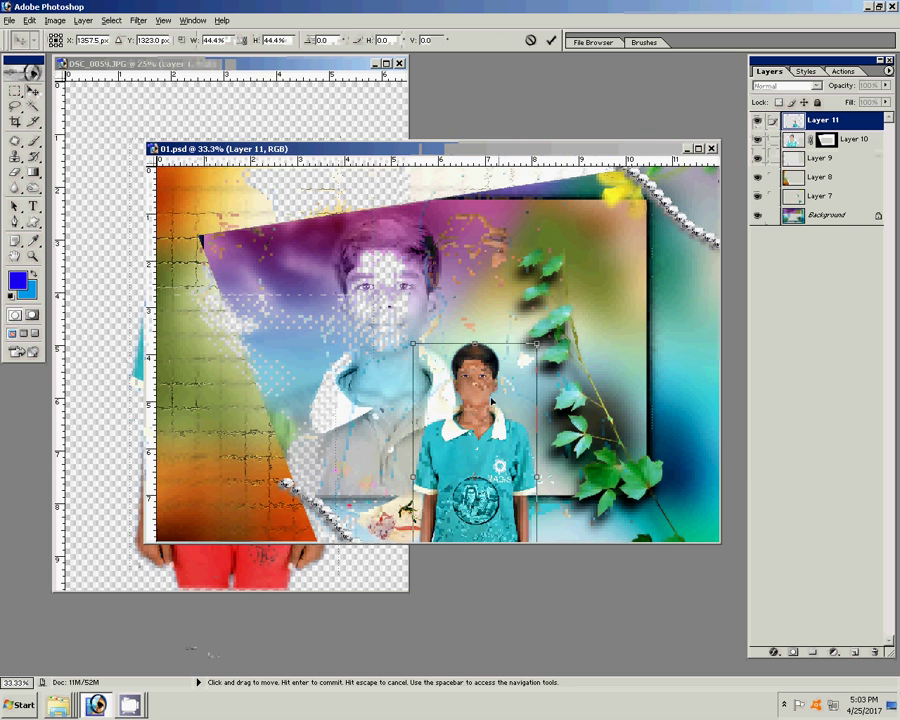
mouse_move(486, 416)
mouse_down()
mouse_move(628, 332)
mouse_move(641, 355)
mouse_up()
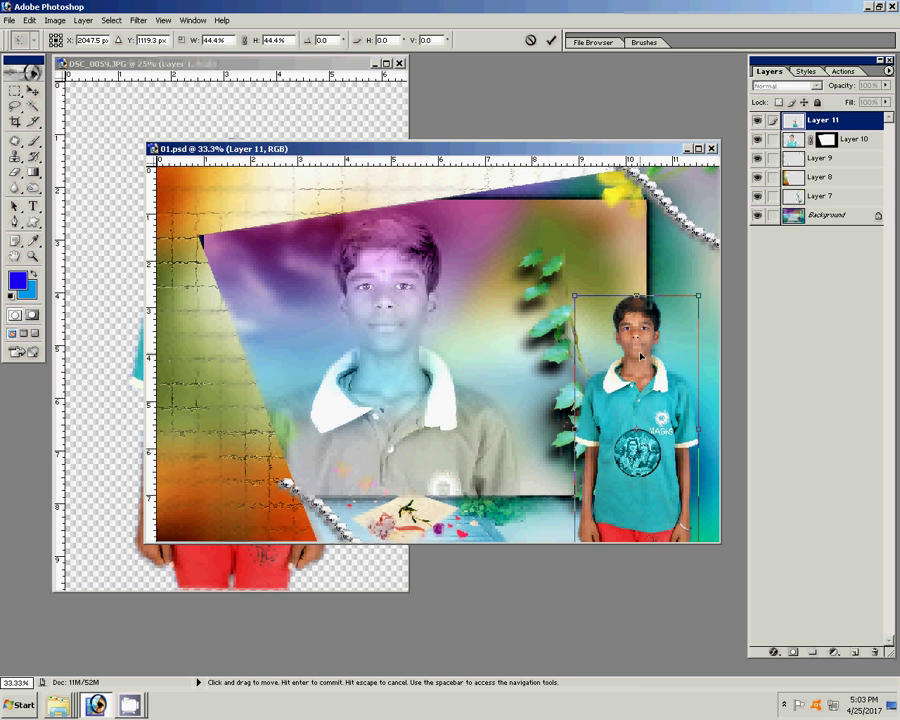
key(Return)
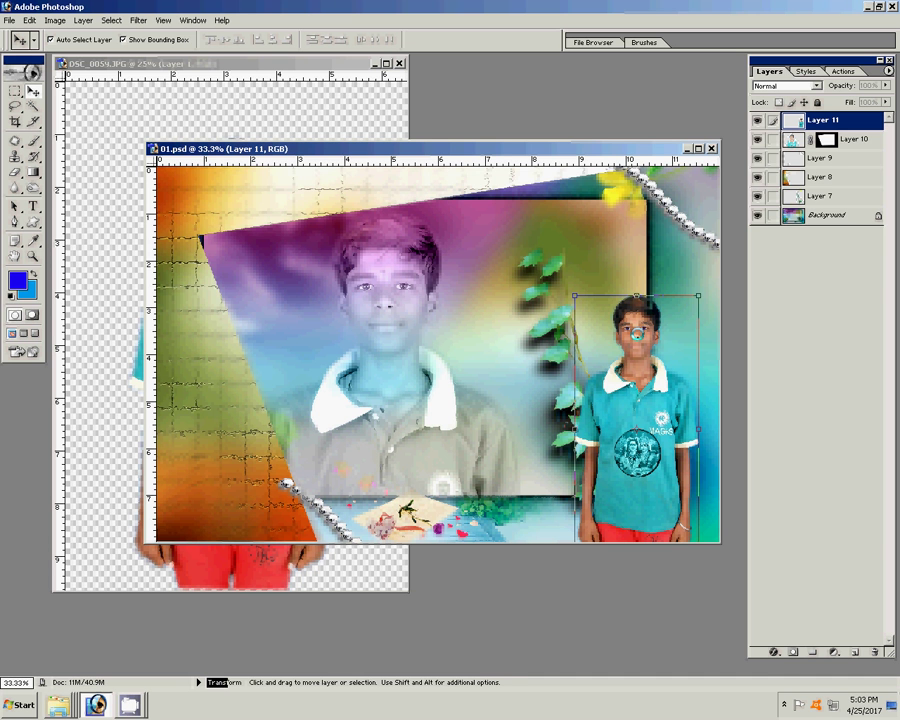
alt+drag(636, 336, 220, 397)
key(e)
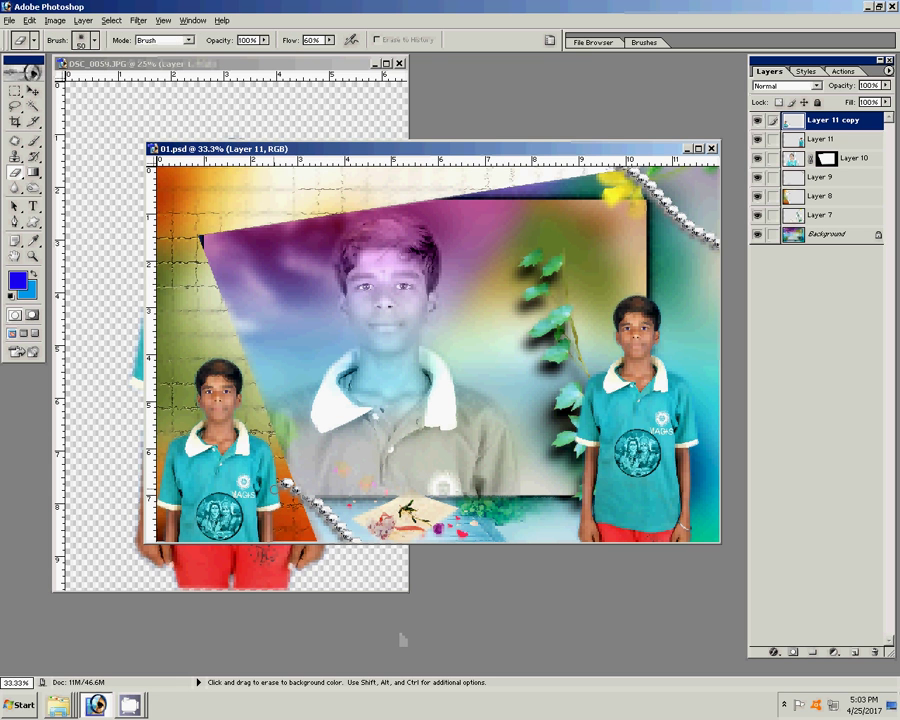
Erase the left copy's lower shirt with a 500 px Background Eraser and blend it with Screen
key(bracketright)
key(bracketright)
key(bracketright)
click(245, 505)
click(215, 510)
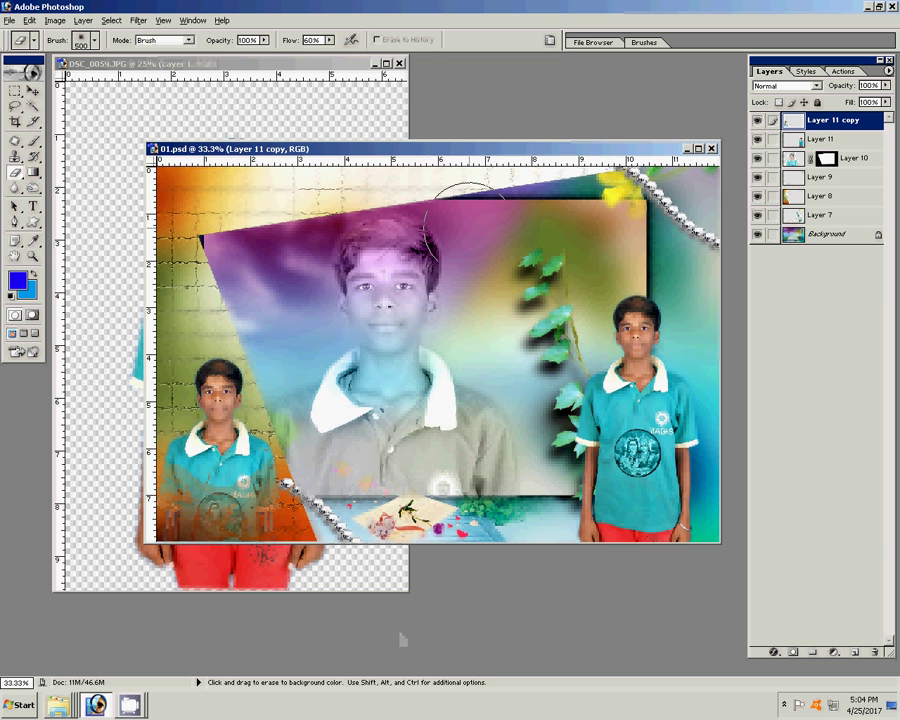
click(795, 86)
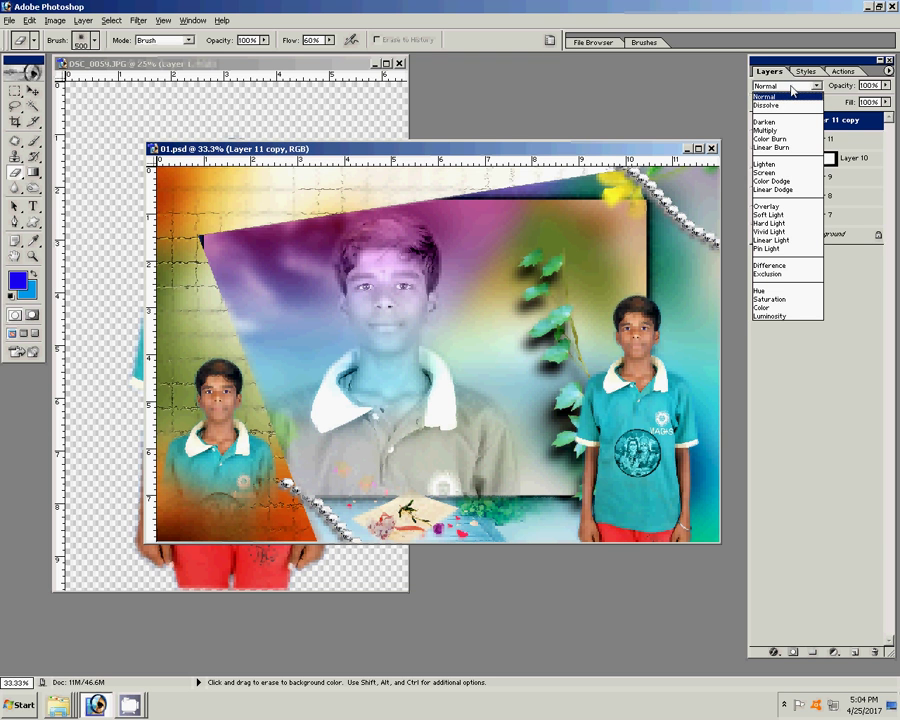
click(776, 173)
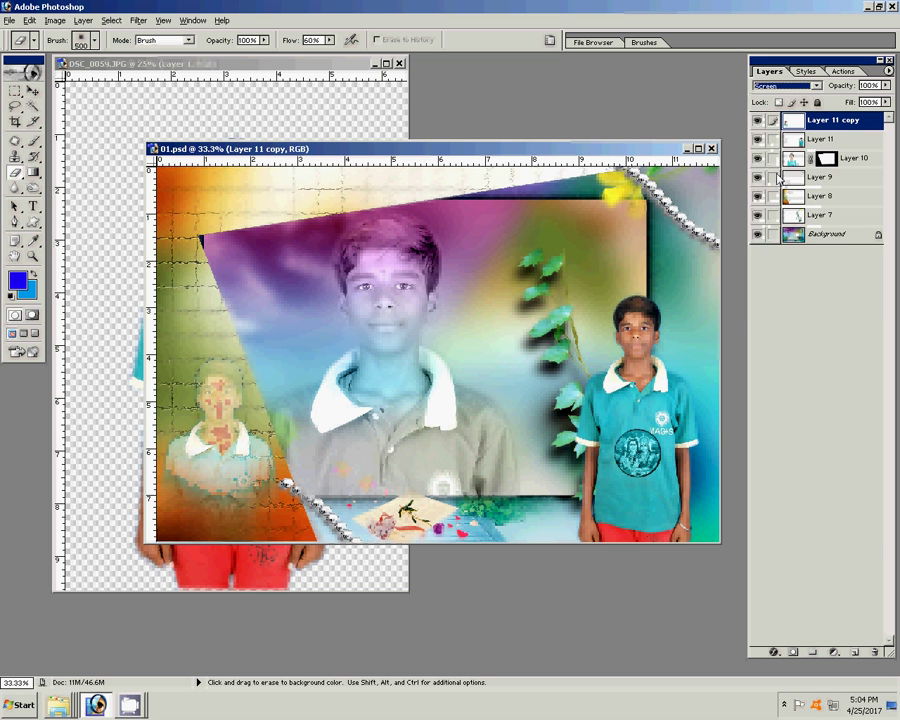
Zoom in on the left boy, try Color Dodge and Lighten, then return to Screen
click(33, 257)
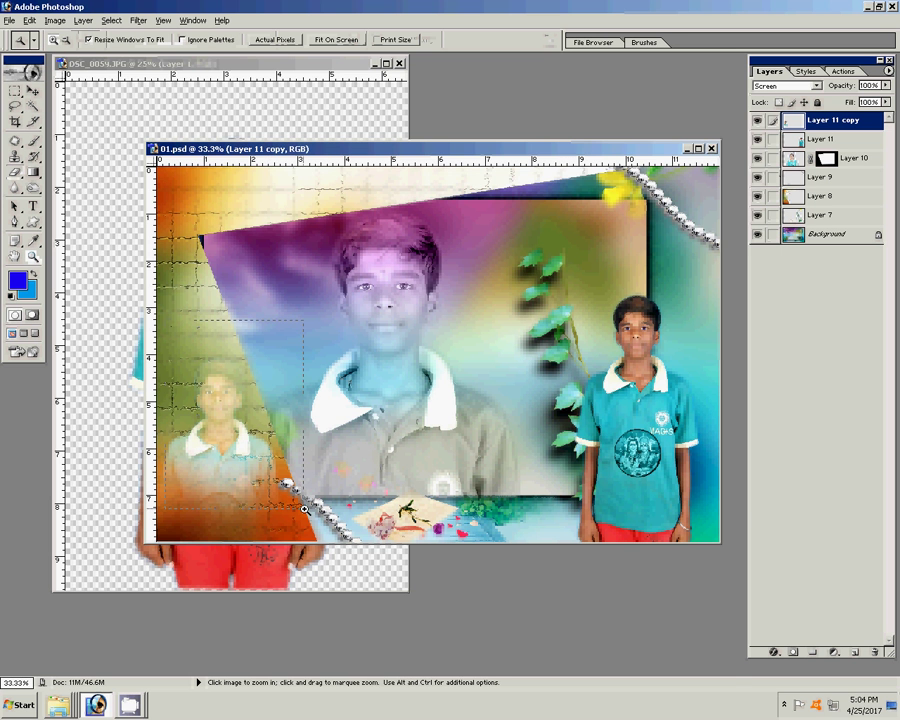
drag(215, 358, 285, 511)
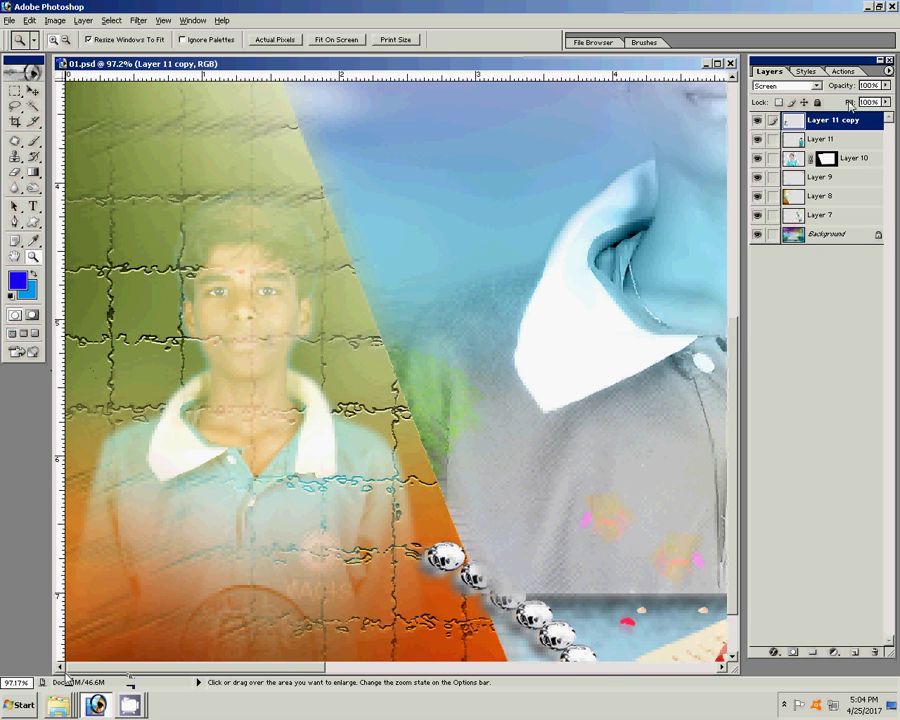
click(786, 86)
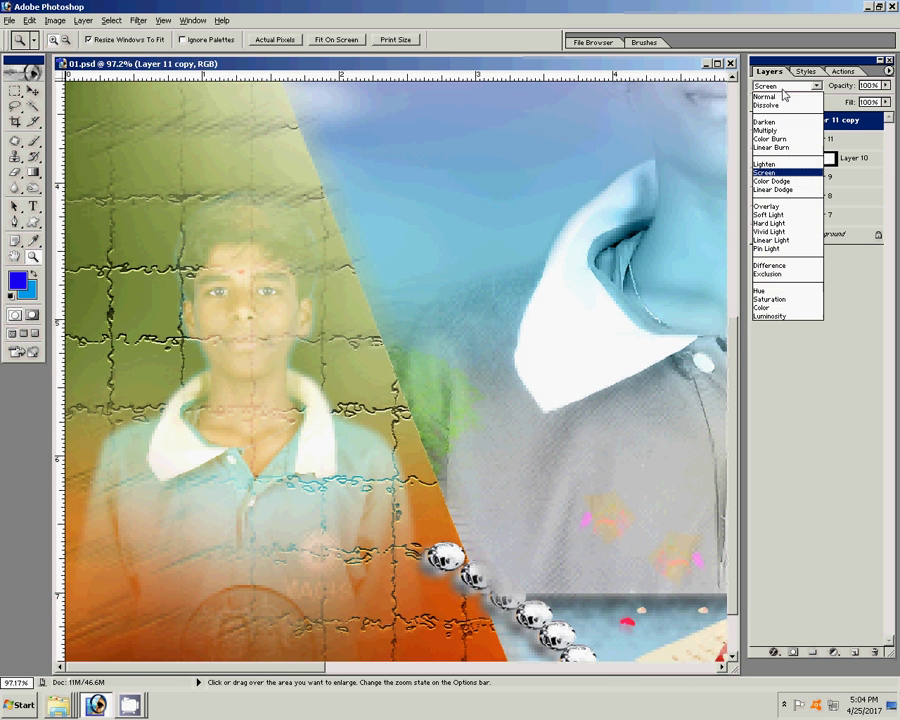
click(773, 181)
click(779, 86)
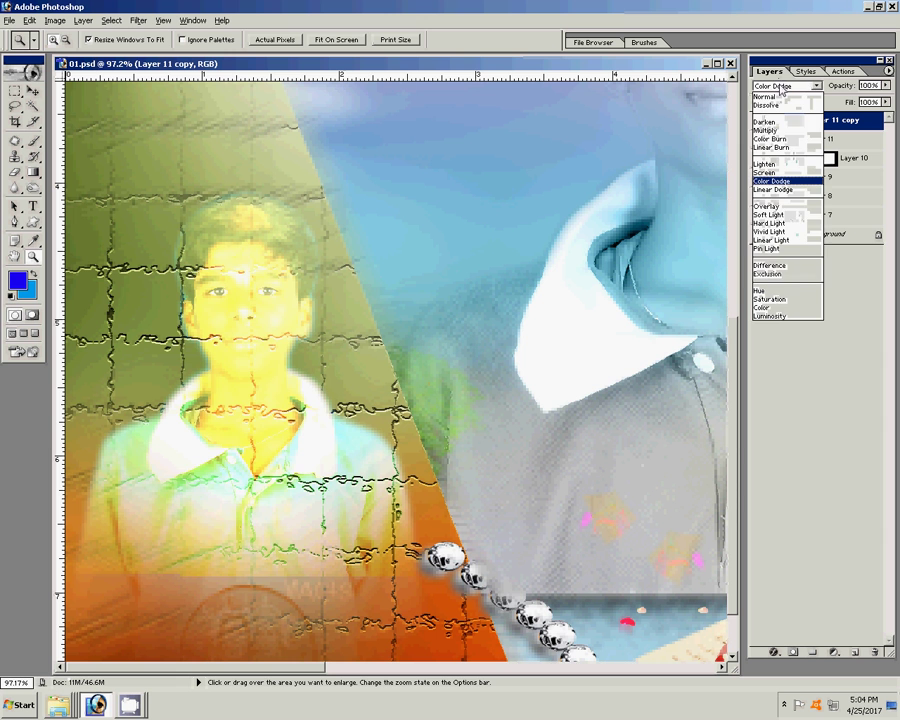
click(770, 167)
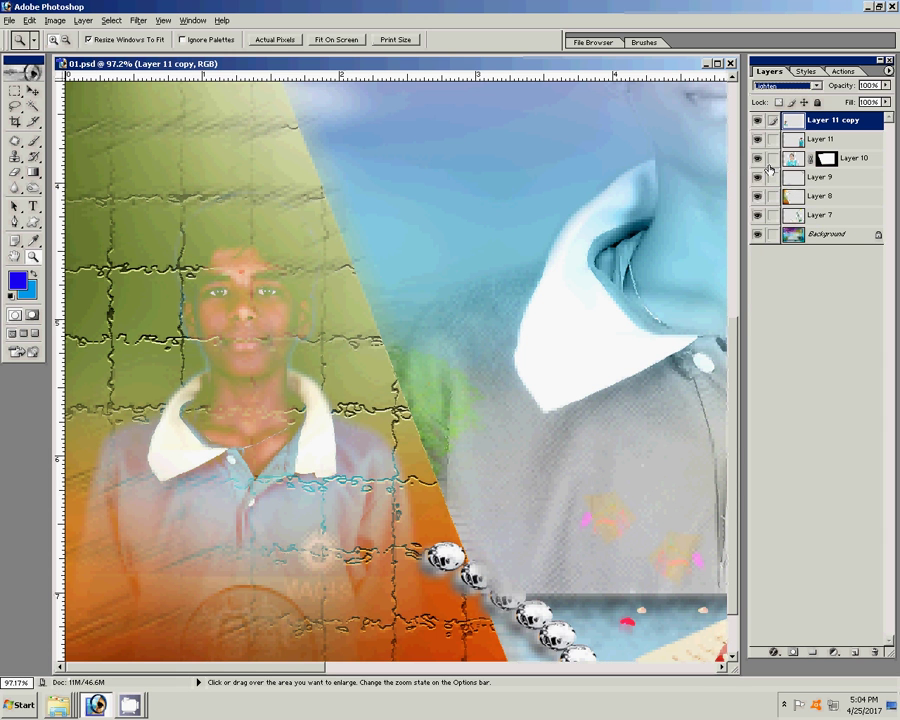
click(785, 86)
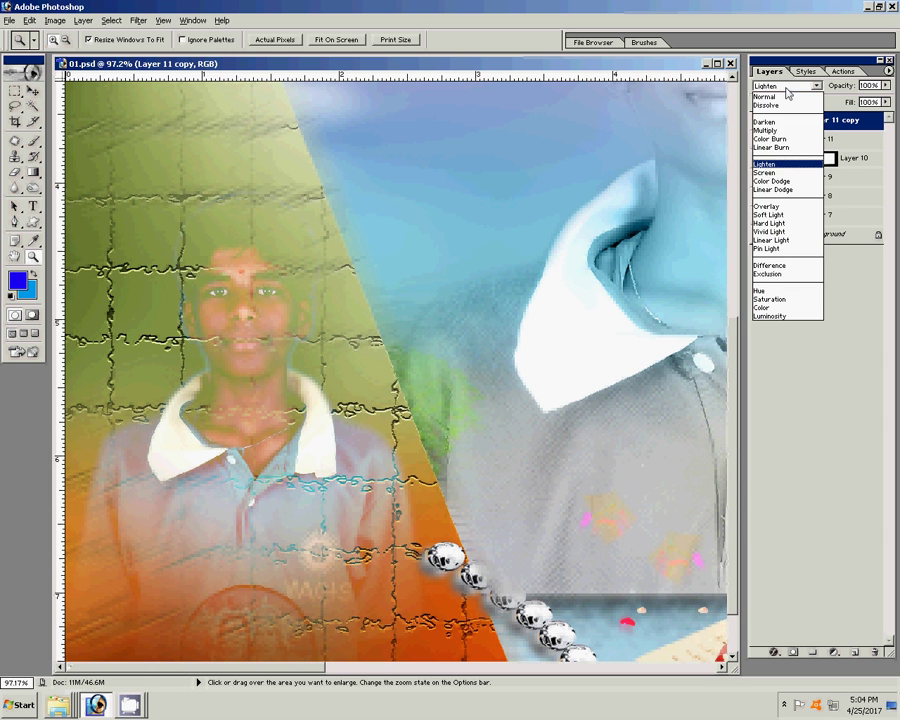
click(770, 174)
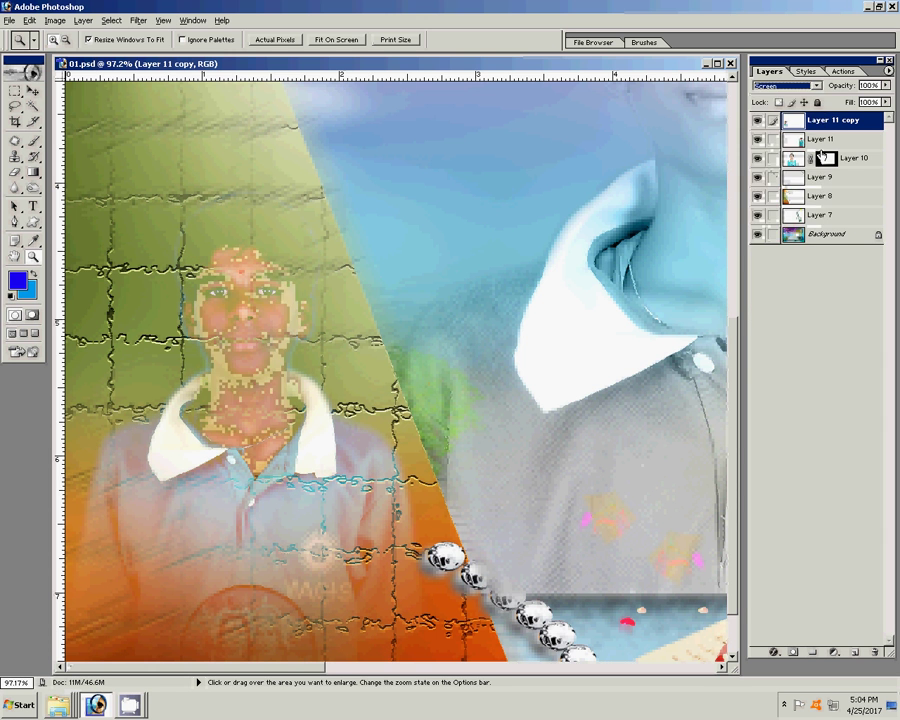
Zoom into the album's upper left and place a text insertion point on the purple panel
click(328, 298)
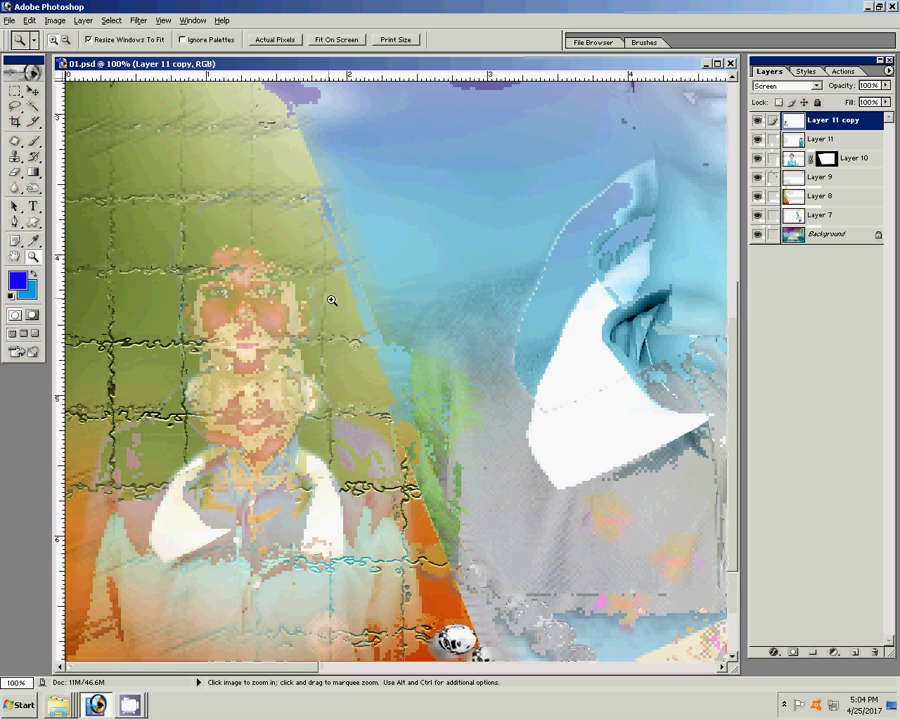
right_click(331, 305)
click(336, 312)
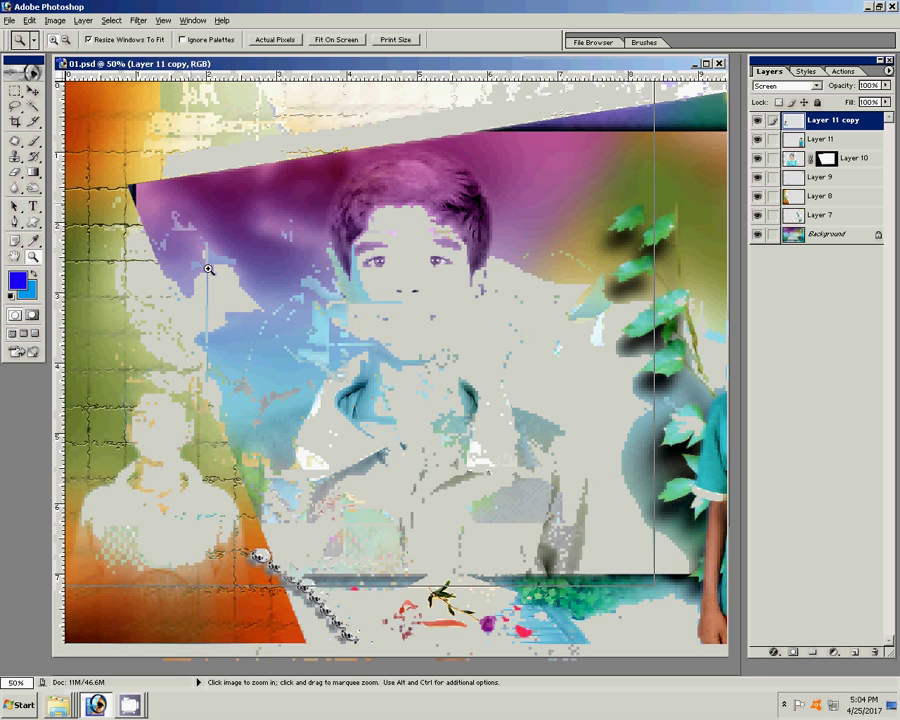
click(209, 269)
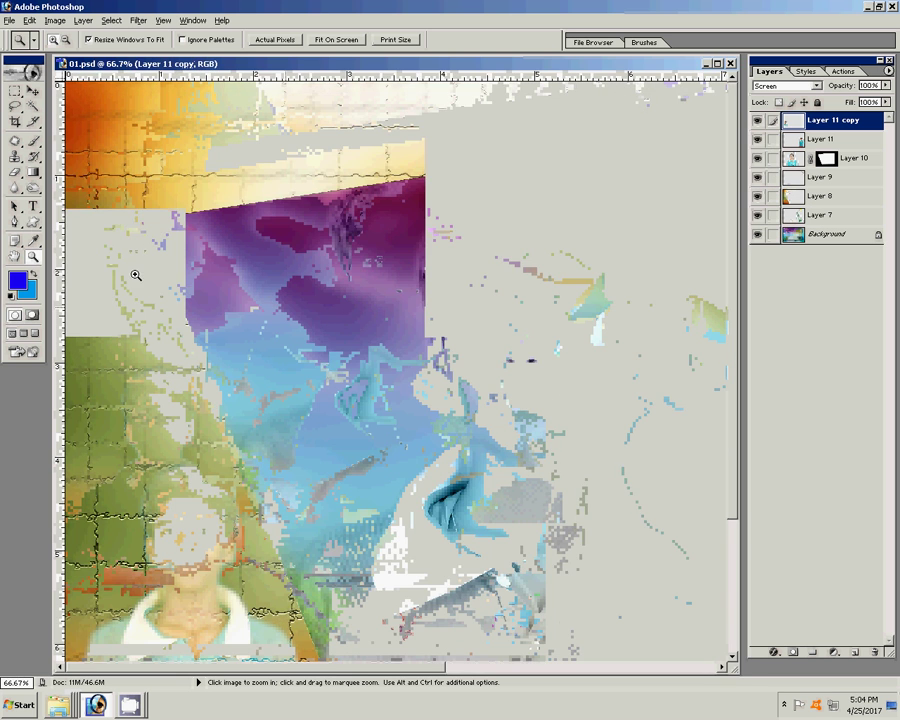
key(t)
click(180, 237)
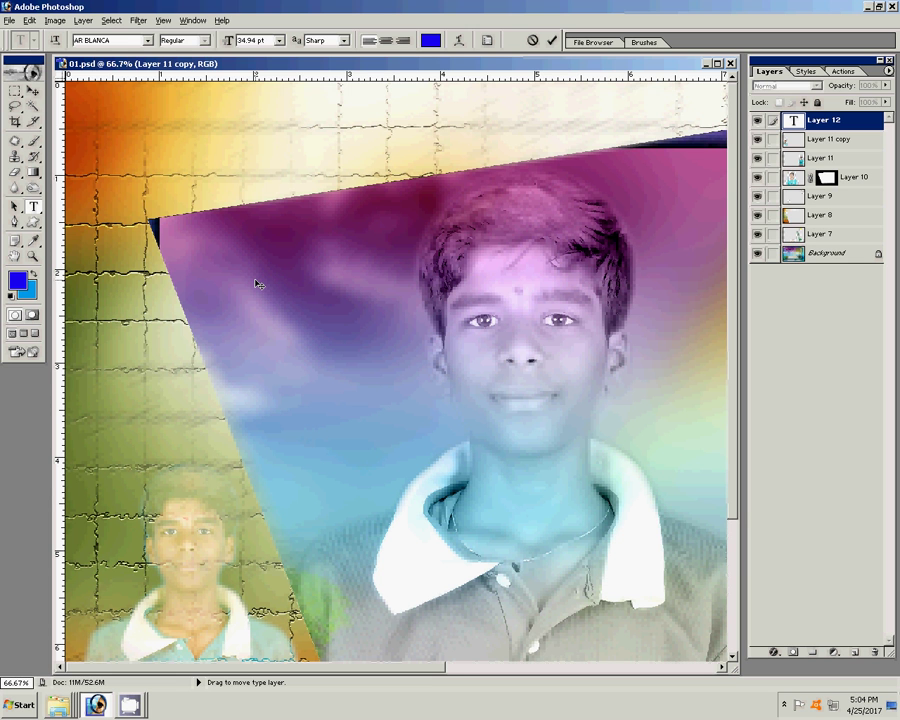
Type the boy's name with his nickname in brackets as the title, fixing a typo, and commit it
text(Ga)
text(nes)
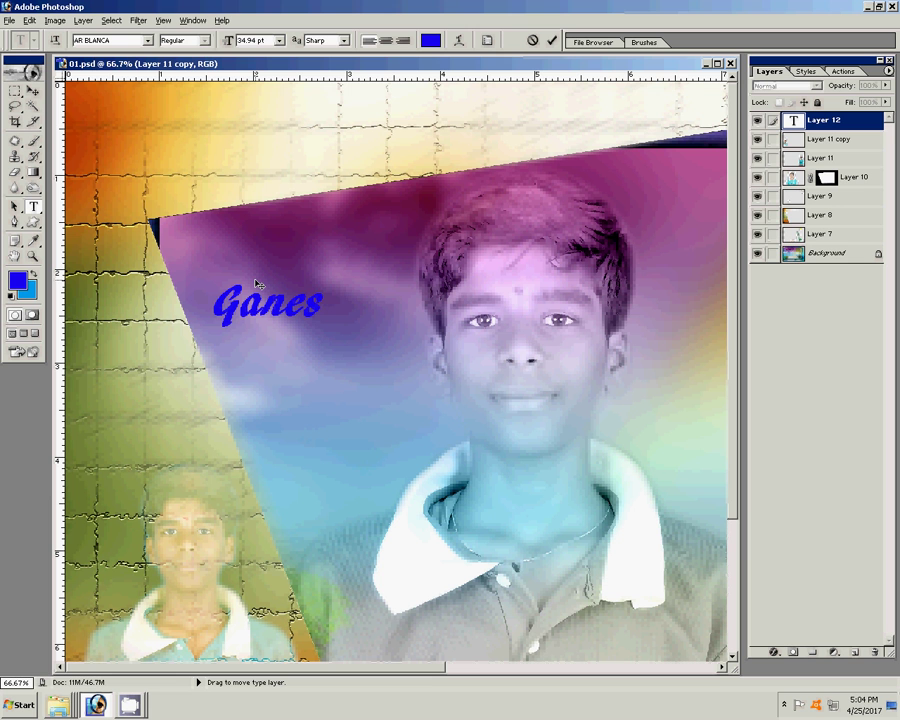
text(g)
key(BackSpace)
text(h )
text(()
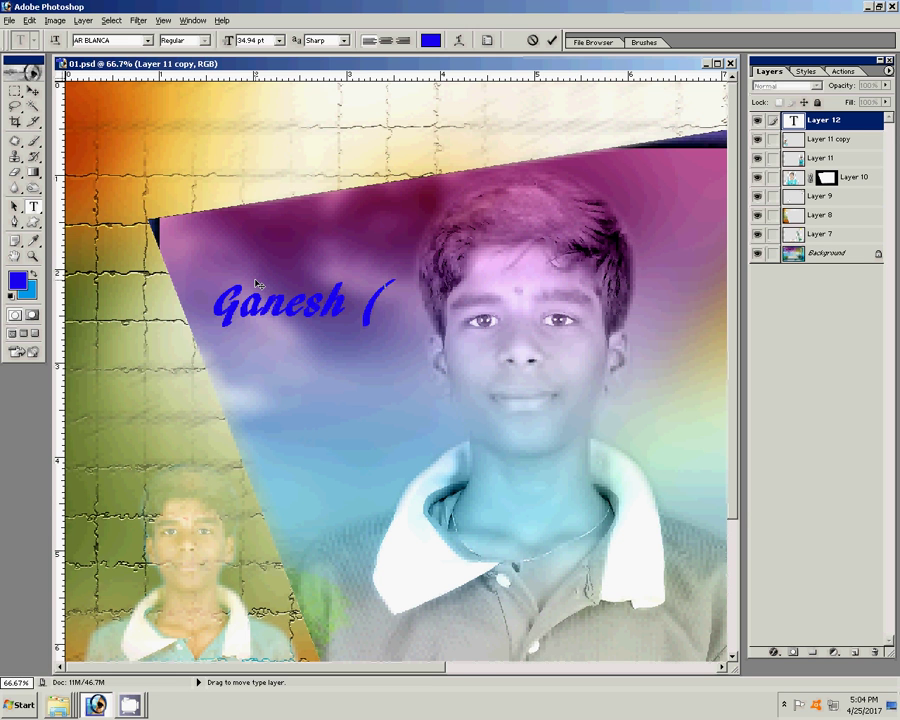
text(ga)
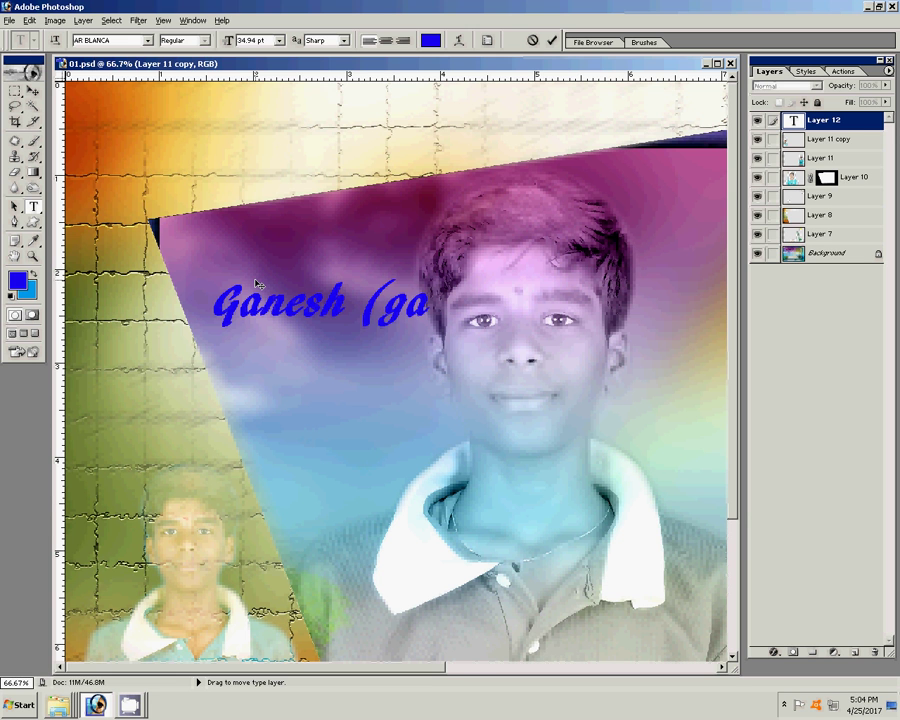
text(ni))
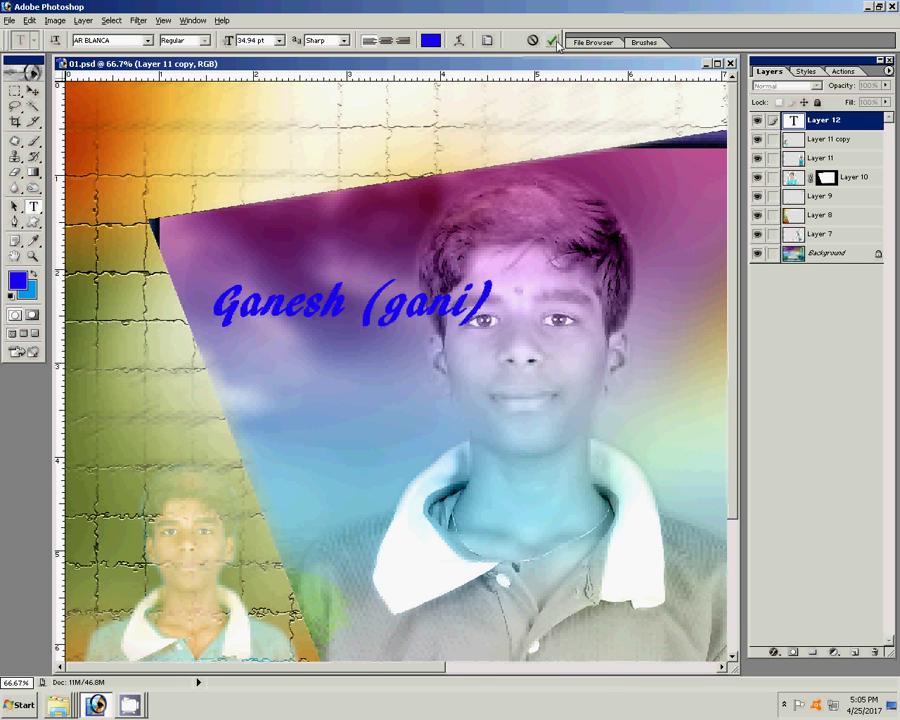
click(33, 90)
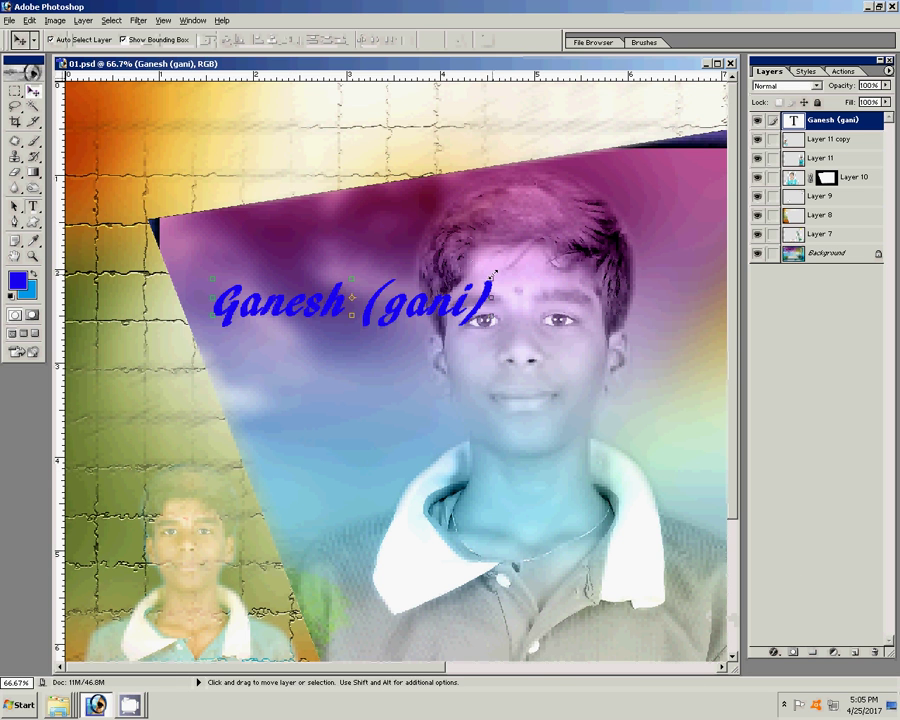
Stretch and tilt the Ganesh (gani) title, set it to Screen blend, and shift it to the upper left
mouse_move(493, 274)
mouse_down()
mouse_move(397, 258)
mouse_move(395, 201)
mouse_move(408, 203)
mouse_up()
key(Return)
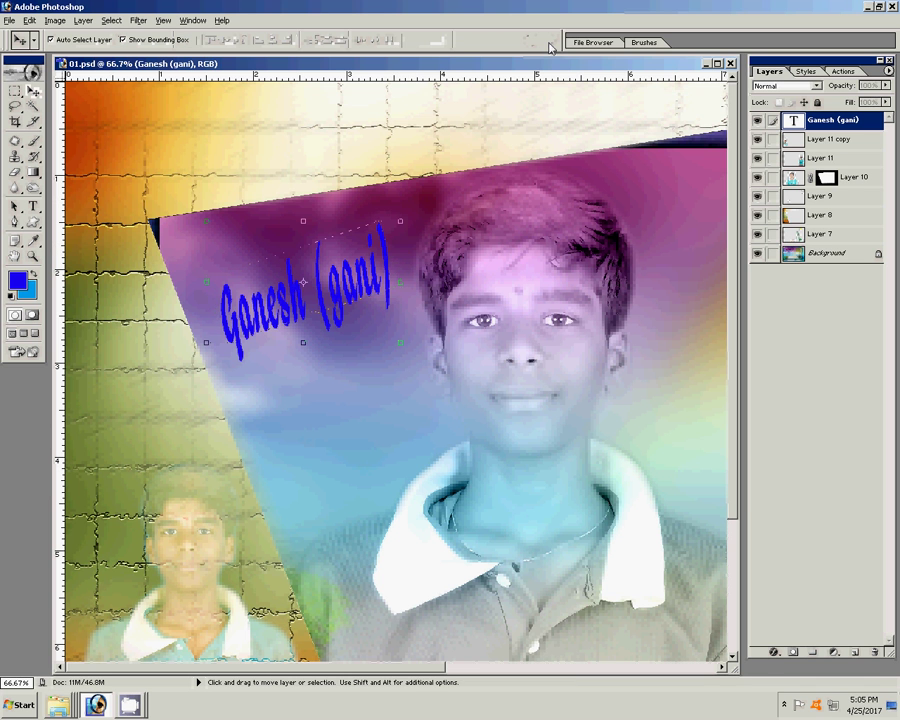
click(769, 87)
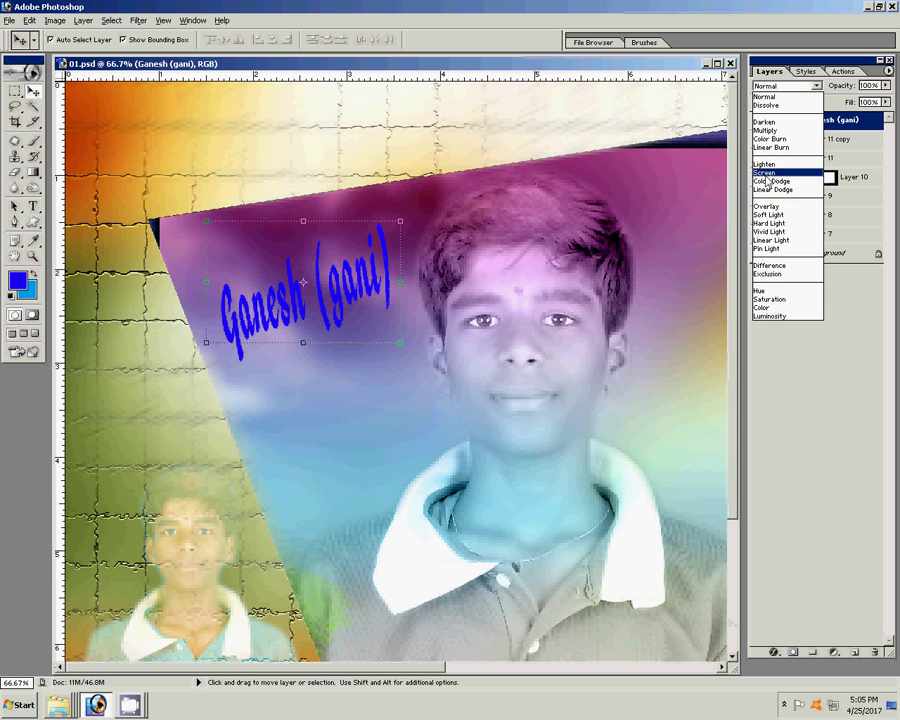
click(766, 172)
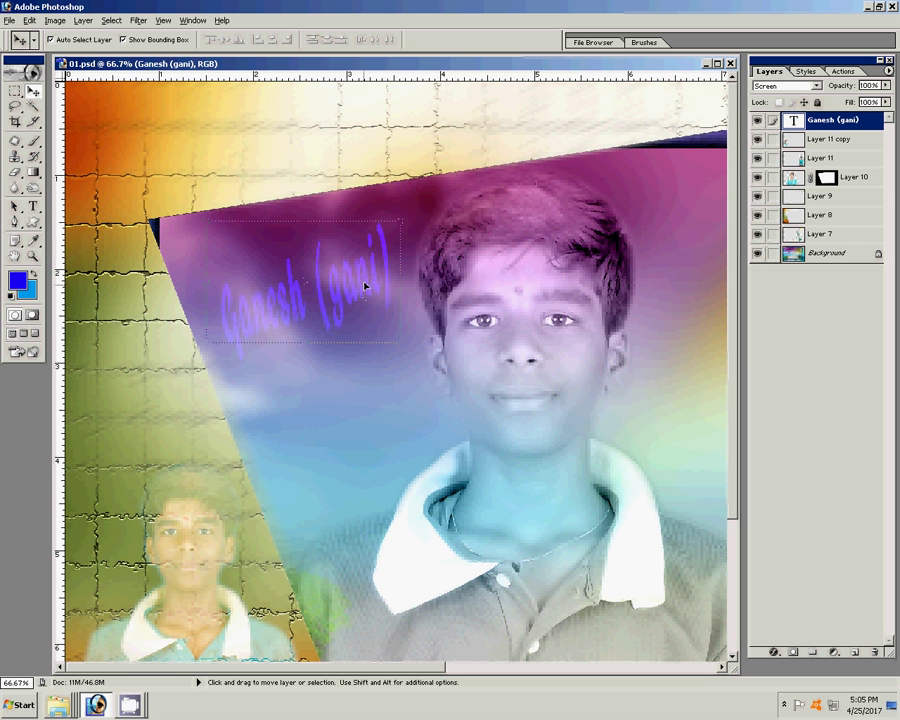
mouse_move(362, 300)
mouse_down()
mouse_move(568, 454)
mouse_move(724, 344)
mouse_move(683, 392)
mouse_move(279, 325)
mouse_move(249, 141)
mouse_move(253, 261)
mouse_up()
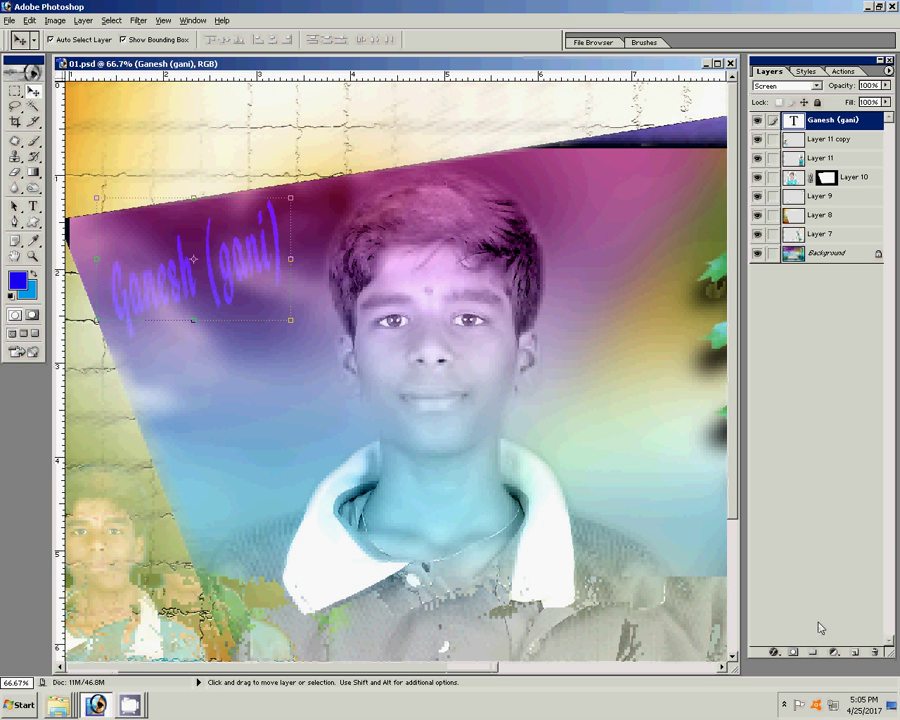
Add a Stroke effect to the title and try green and magenta stroke colours
click(792, 652)
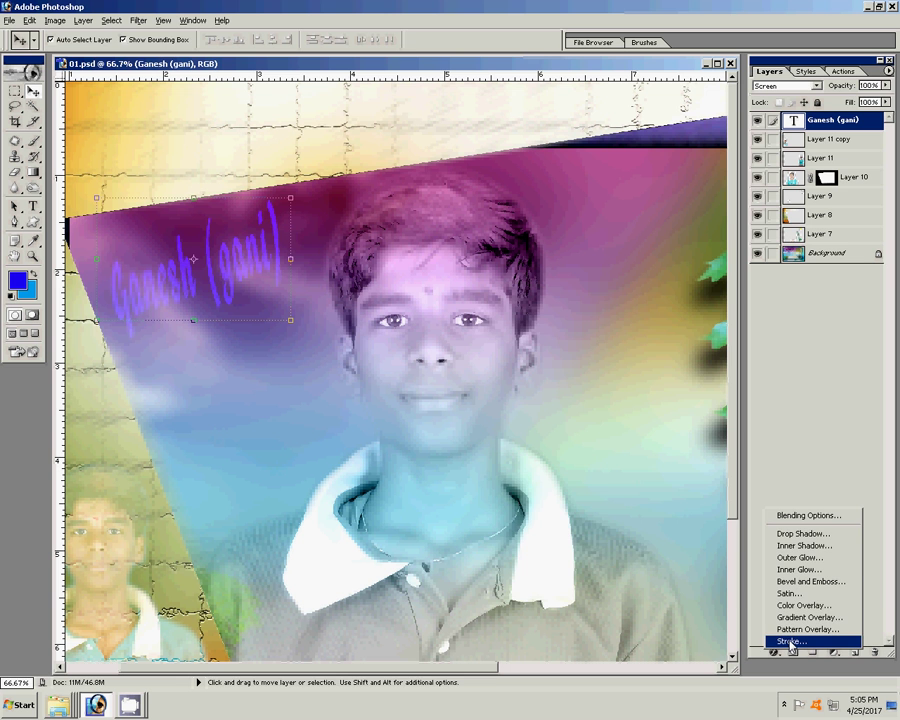
click(791, 642)
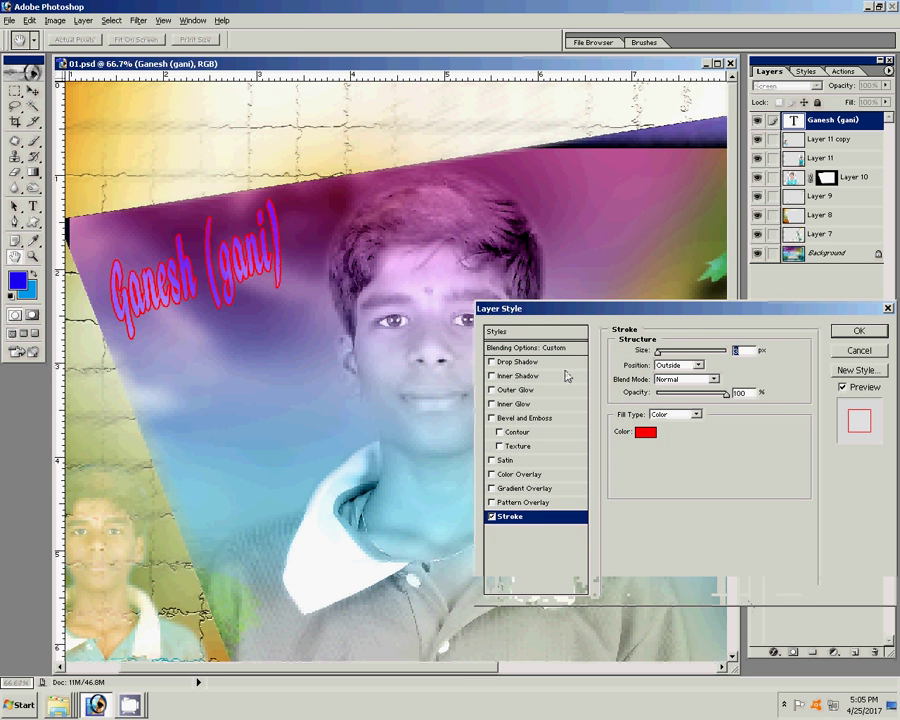
click(644, 432)
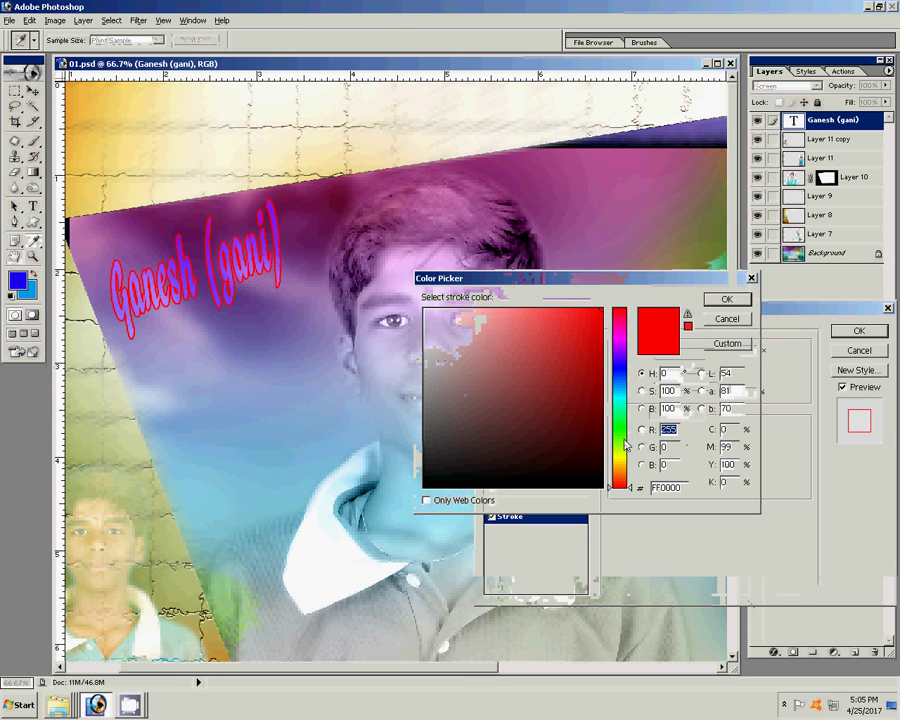
click(624, 420)
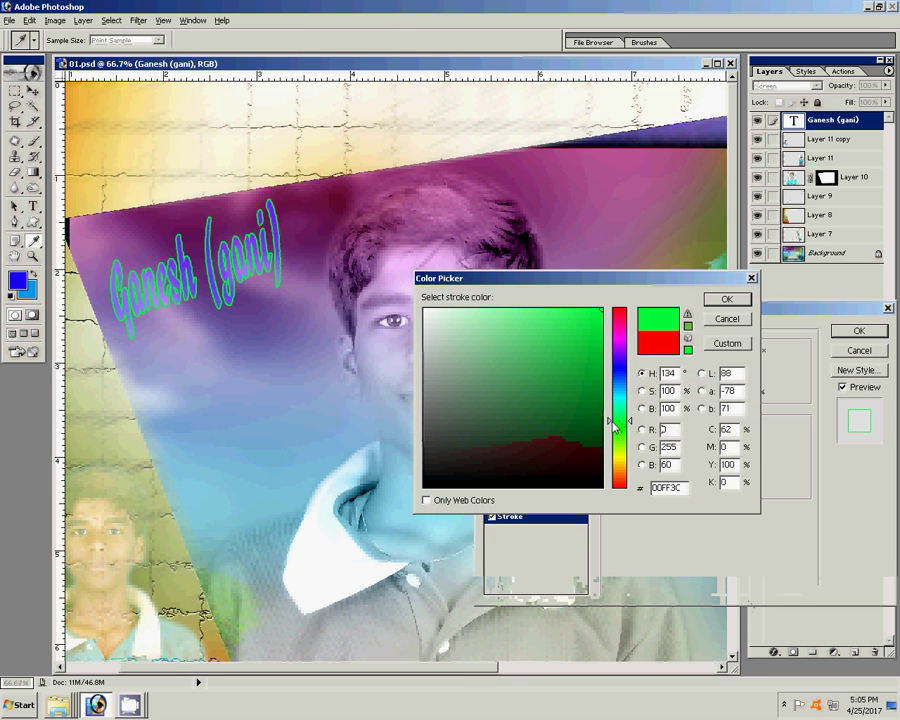
click(593, 345)
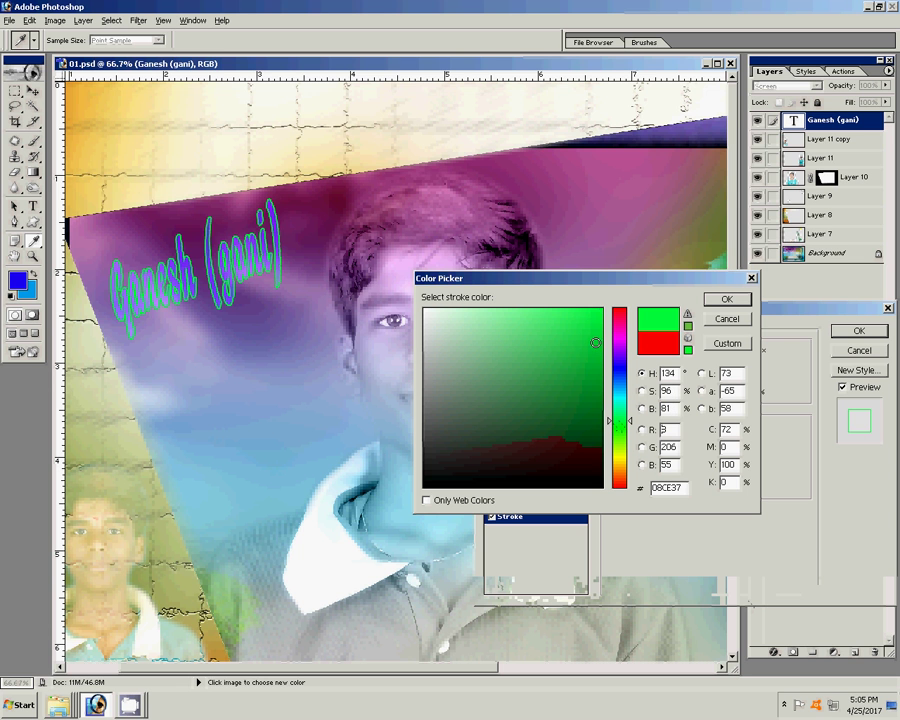
click(619, 328)
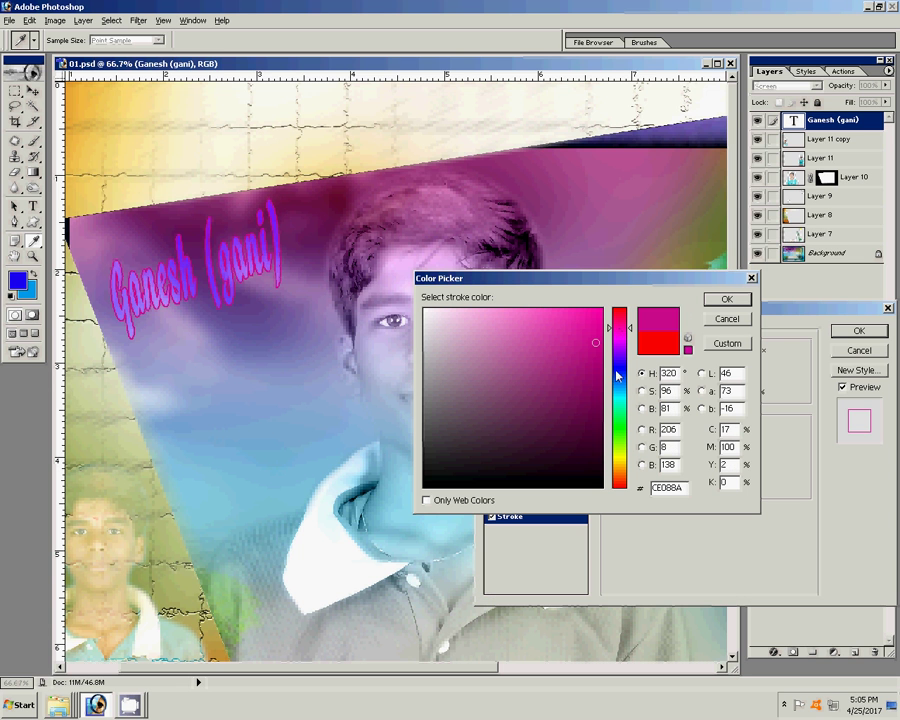
Settle on a near-white FBF3F2 stroke colour, apply the Stroke style, and bring up canvas zoom options
click(619, 398)
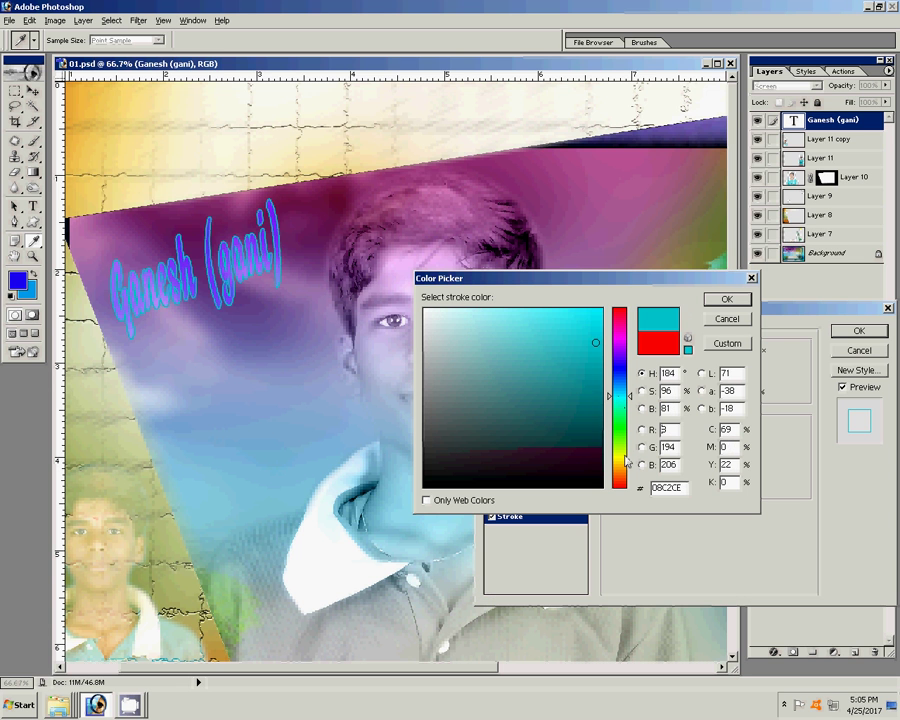
click(628, 456)
click(620, 437)
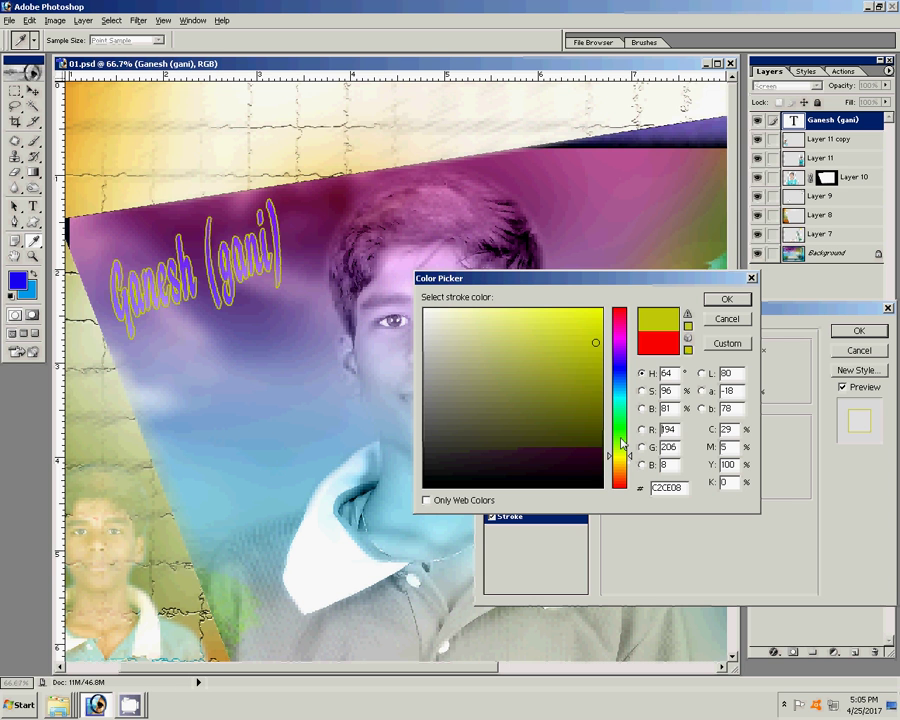
click(624, 486)
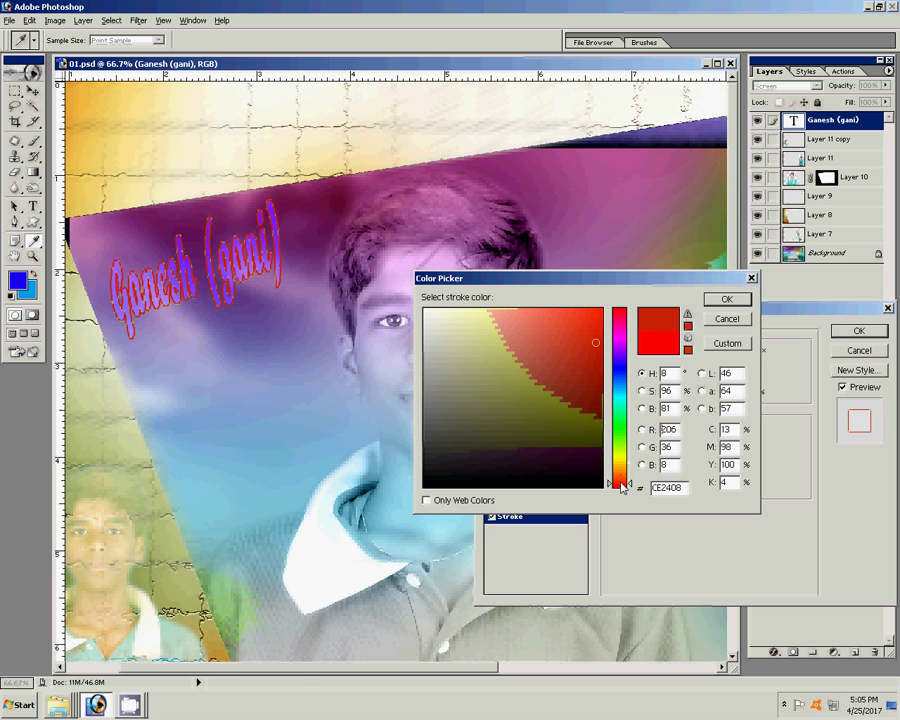
click(550, 334)
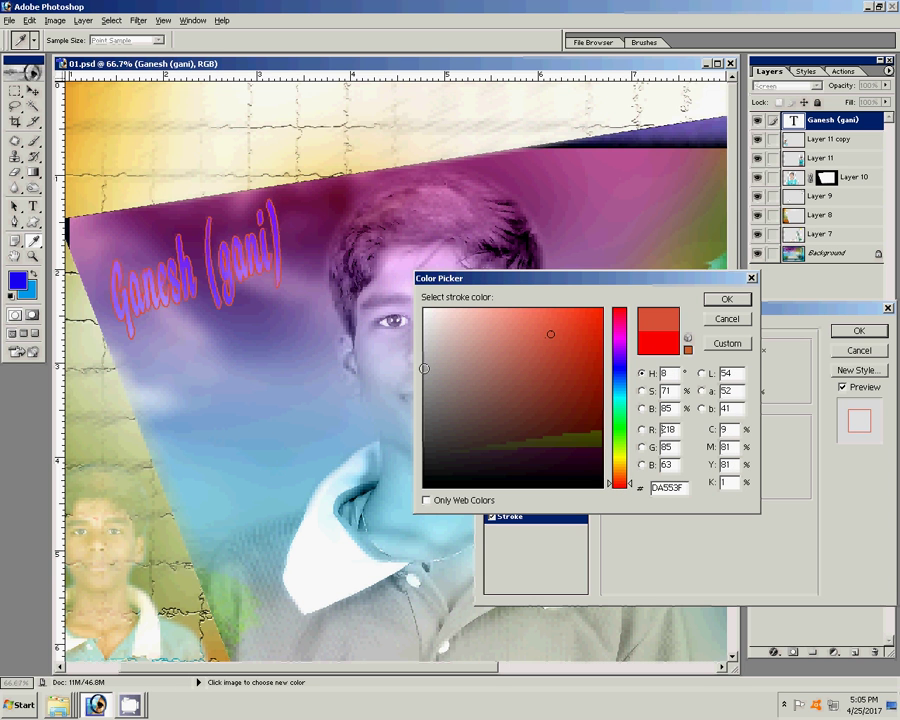
click(430, 311)
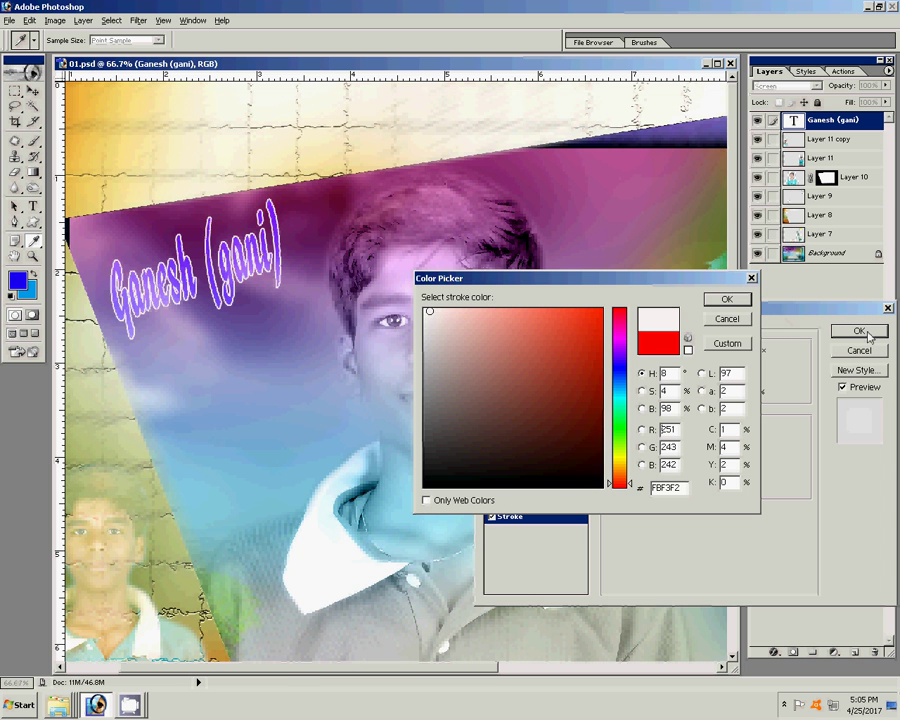
click(724, 300)
click(859, 331)
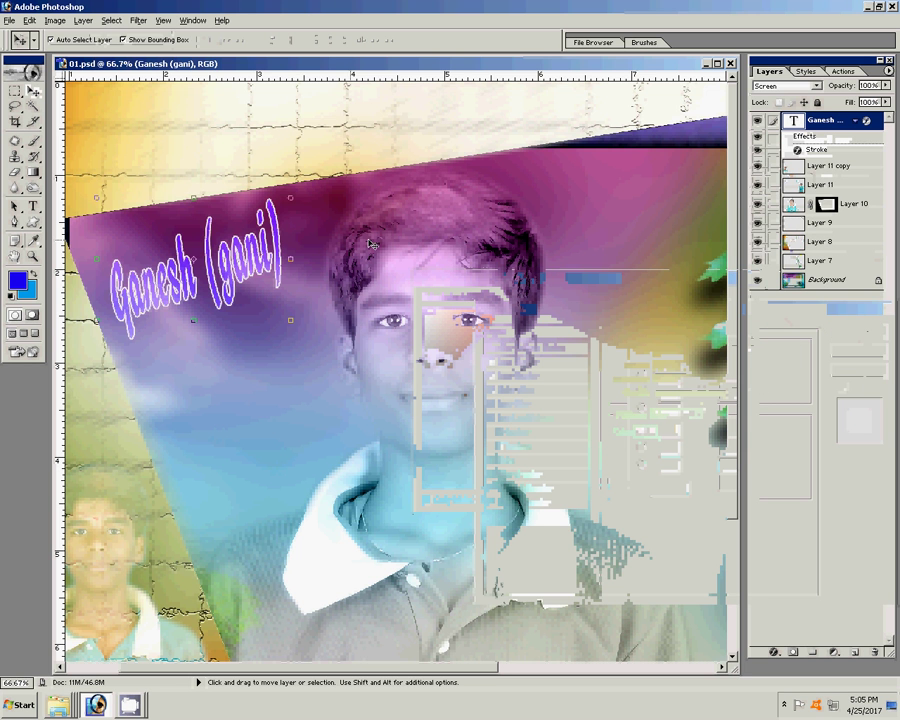
click(33, 256)
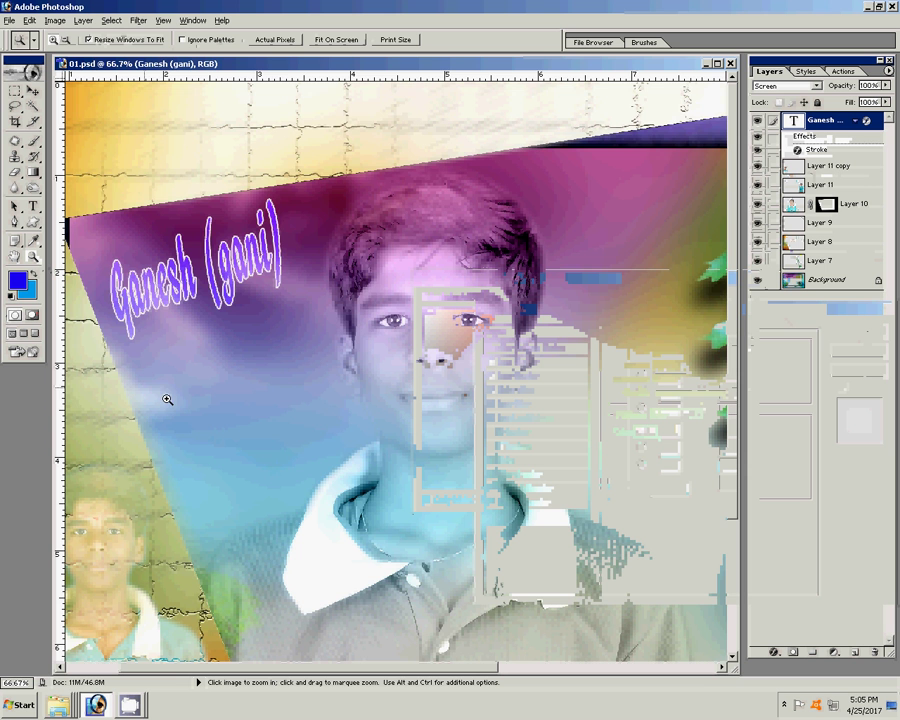
right_click(281, 410)
Fit the album on screen and merge all visible layers into a single Background layer
click(285, 413)
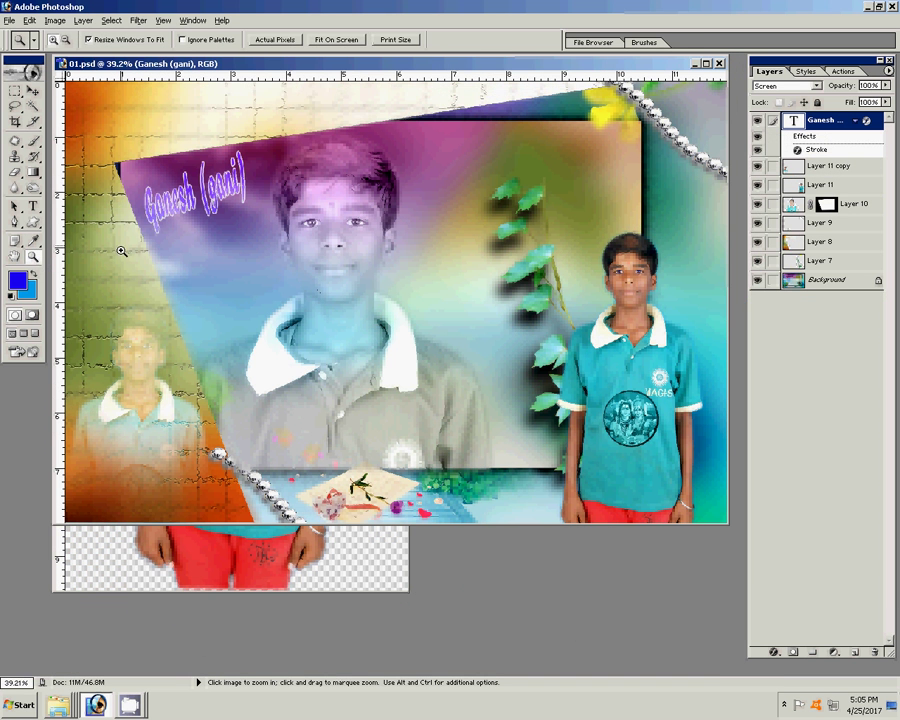
click(83, 20)
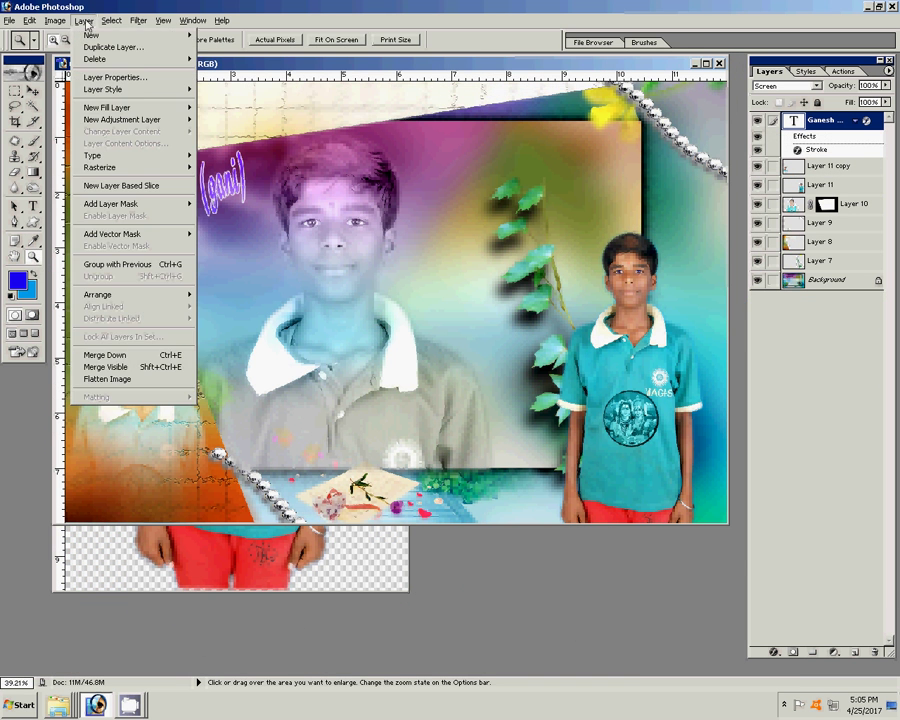
click(121, 367)
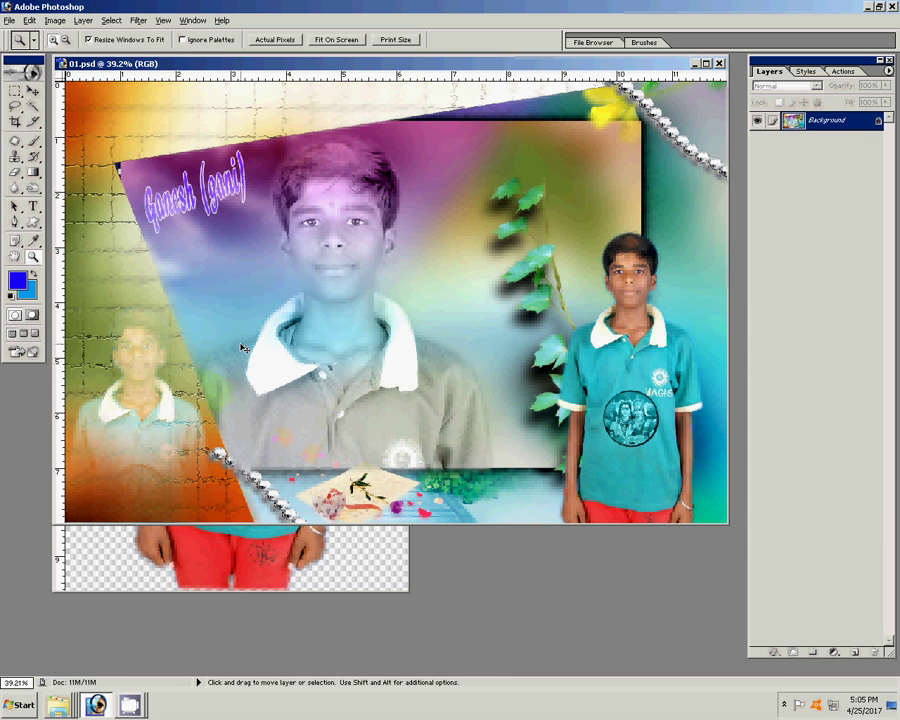
key(shift)
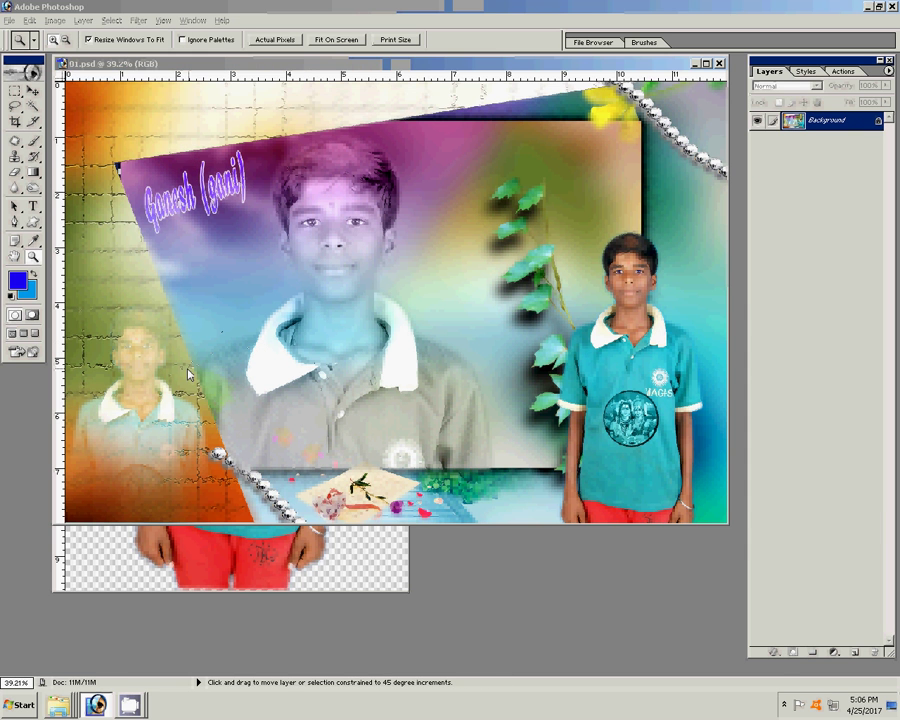
Save the flattened album as JPEG 01.jpg on the SONY_8GR (L:) drive with default quality
key(ctrl+shift+s)
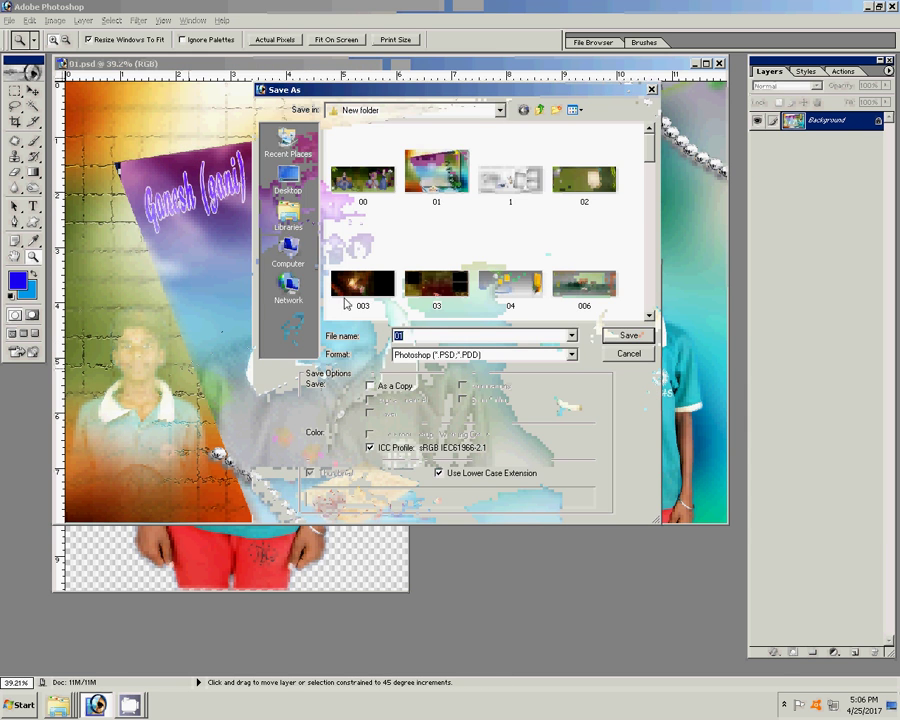
click(299, 254)
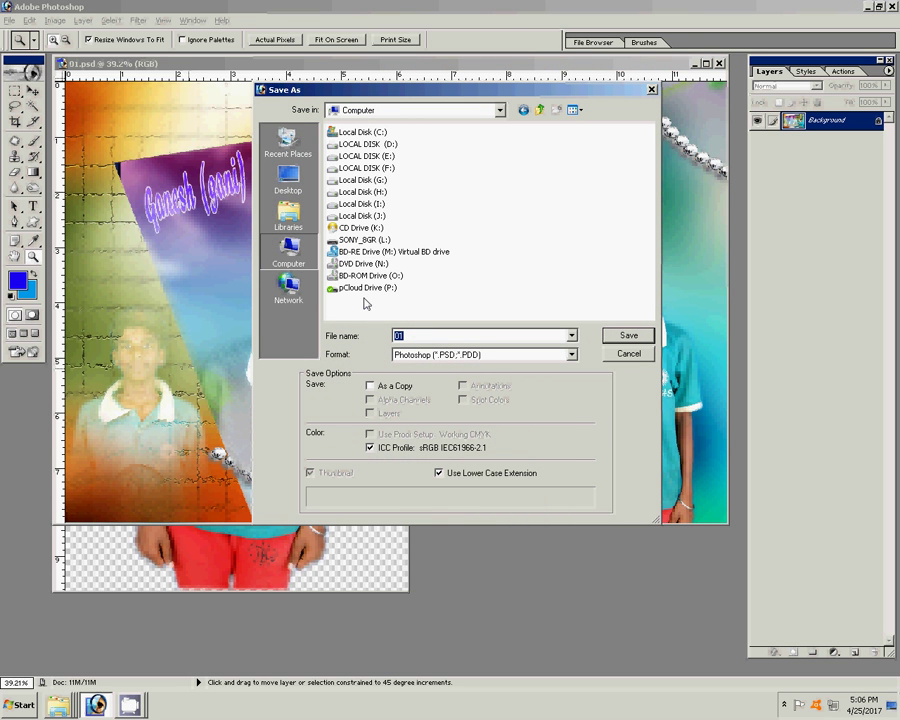
double_click(375, 238)
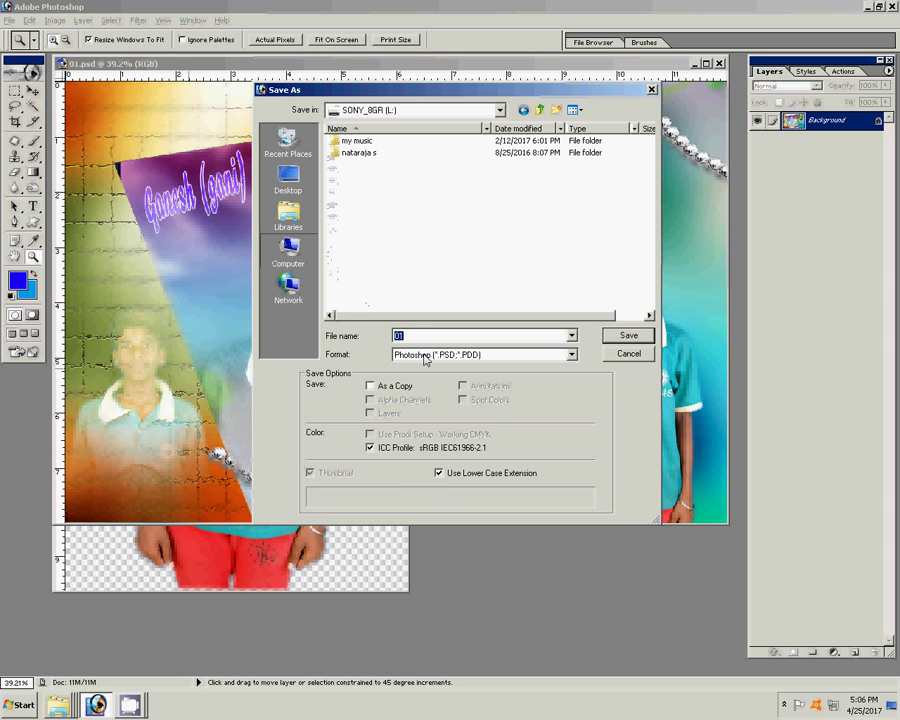
click(470, 355)
click(456, 427)
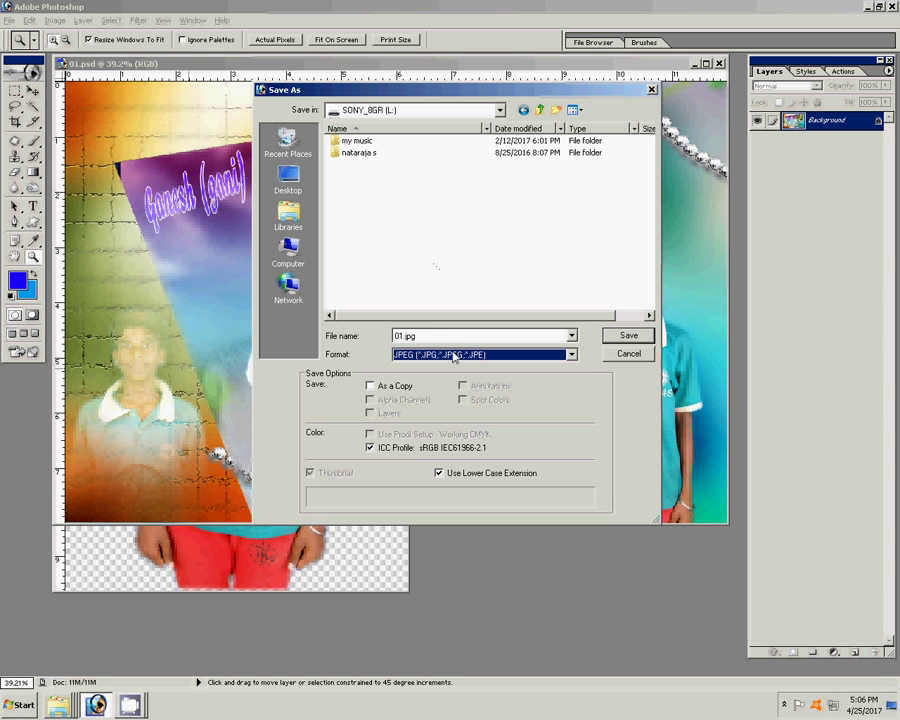
click(630, 336)
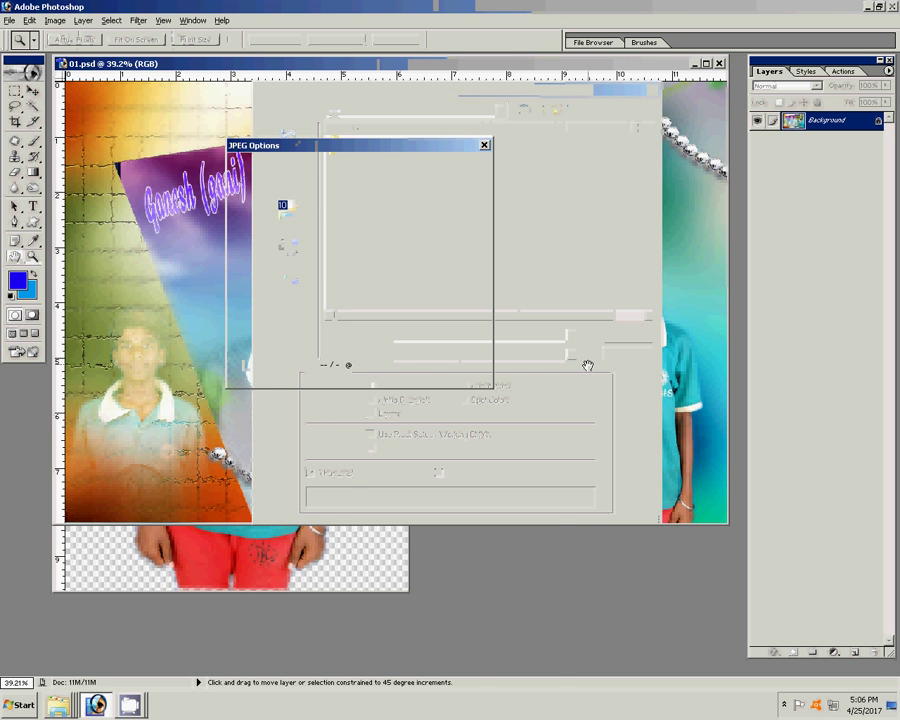
key(Return)
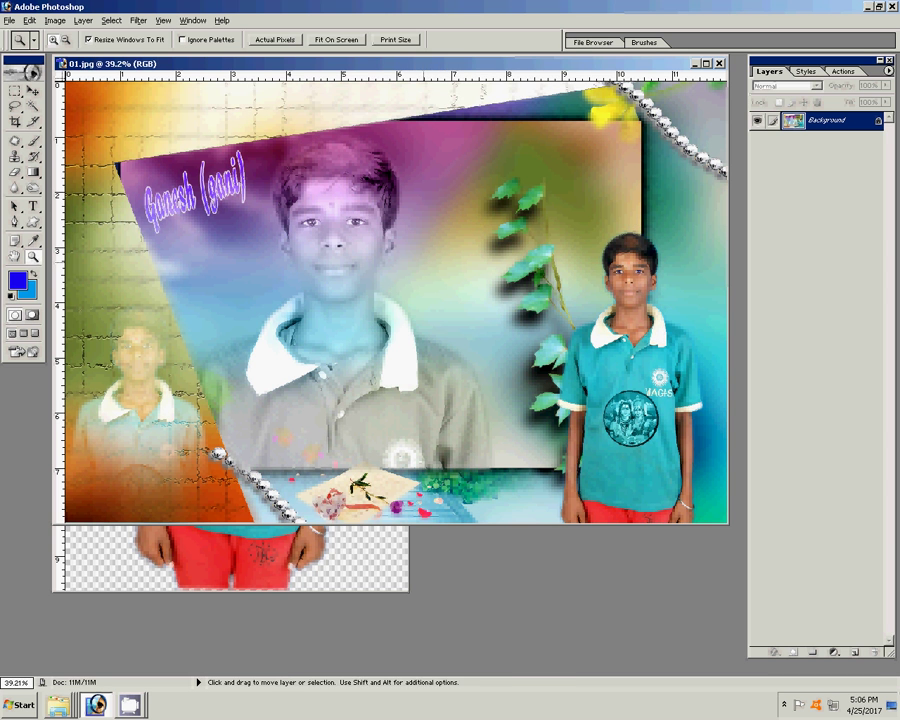
Undo the merge and start saving a layered copy into the Pictures library
key(ctrl)
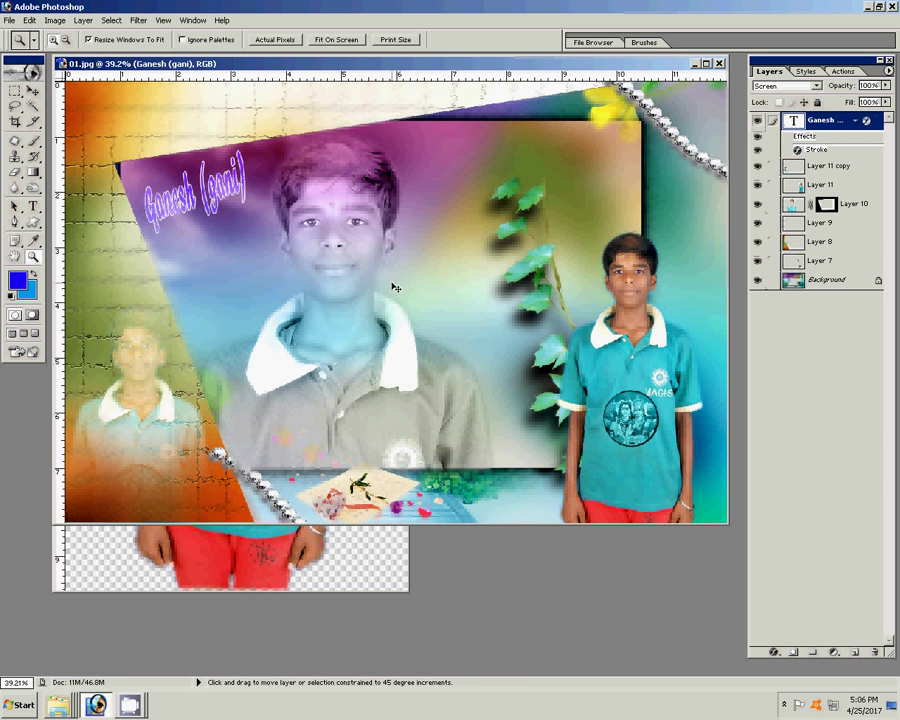
key(ctrl+shift+s)
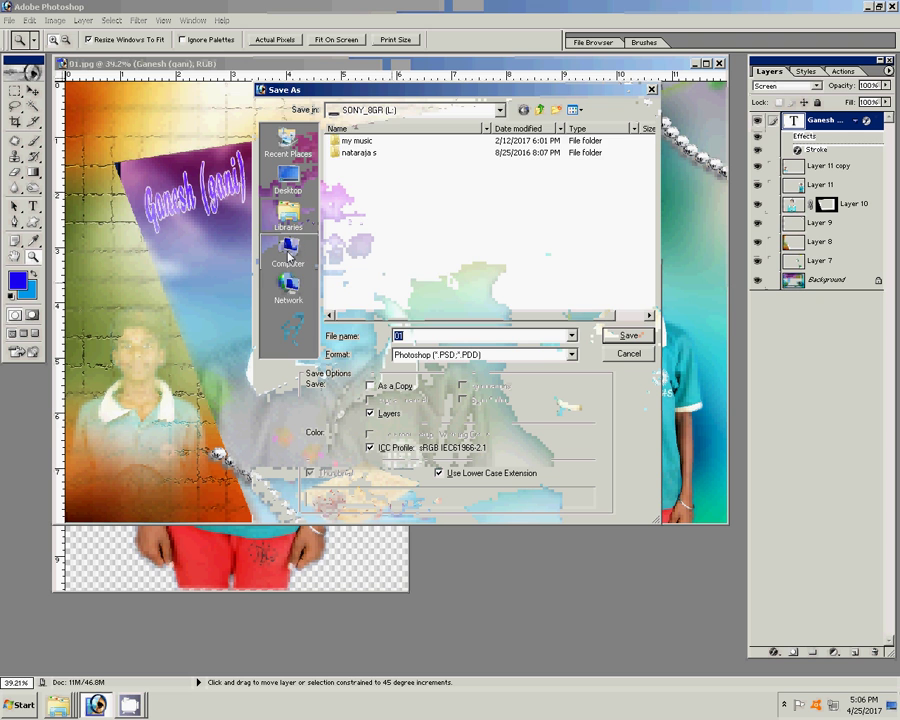
click(289, 229)
click(385, 178)
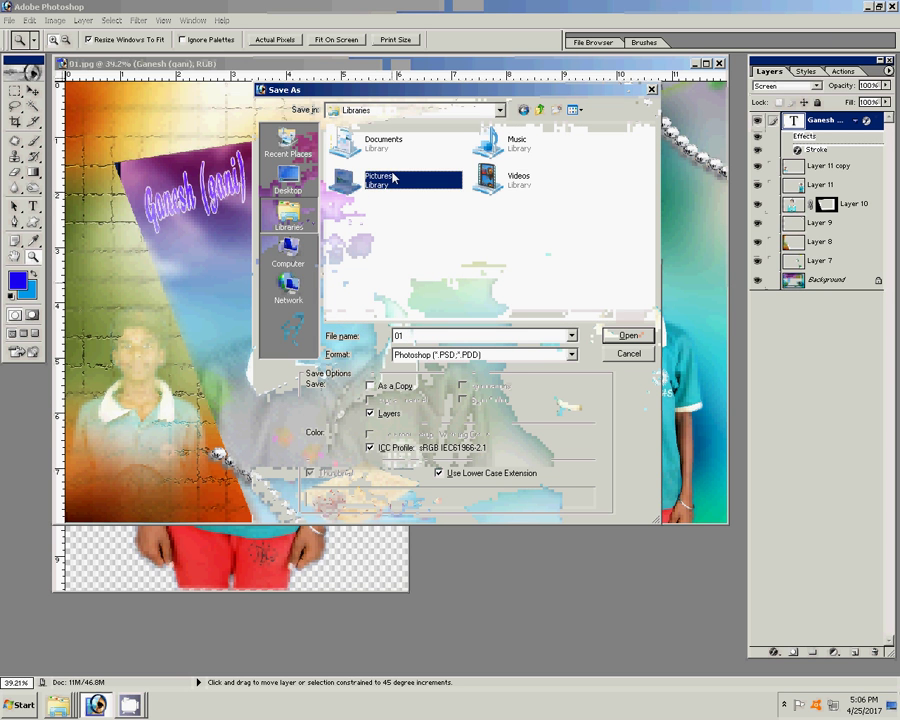
click(628, 336)
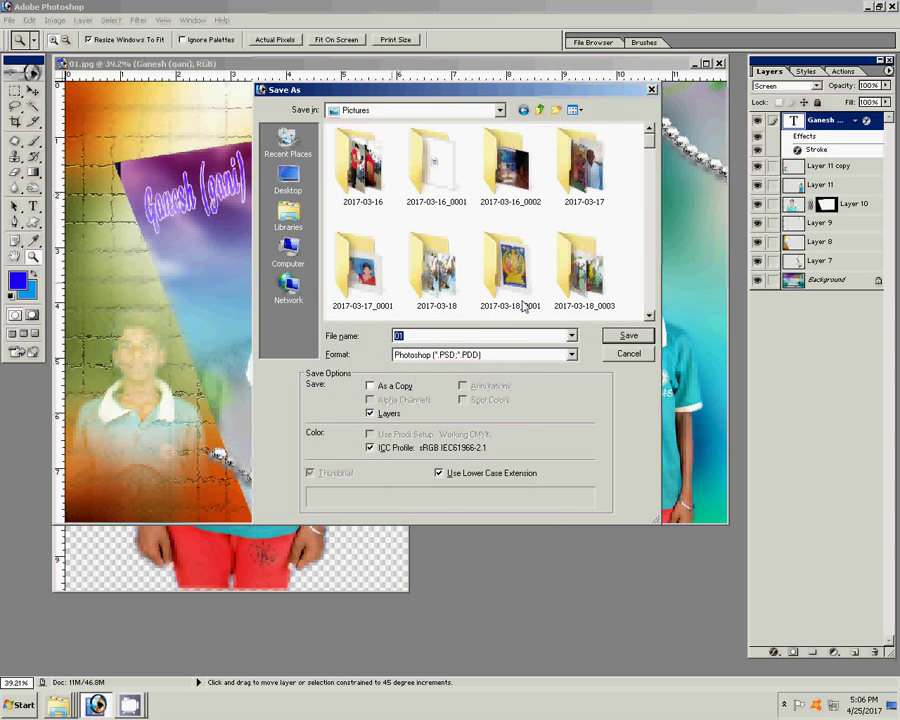
click(514, 293)
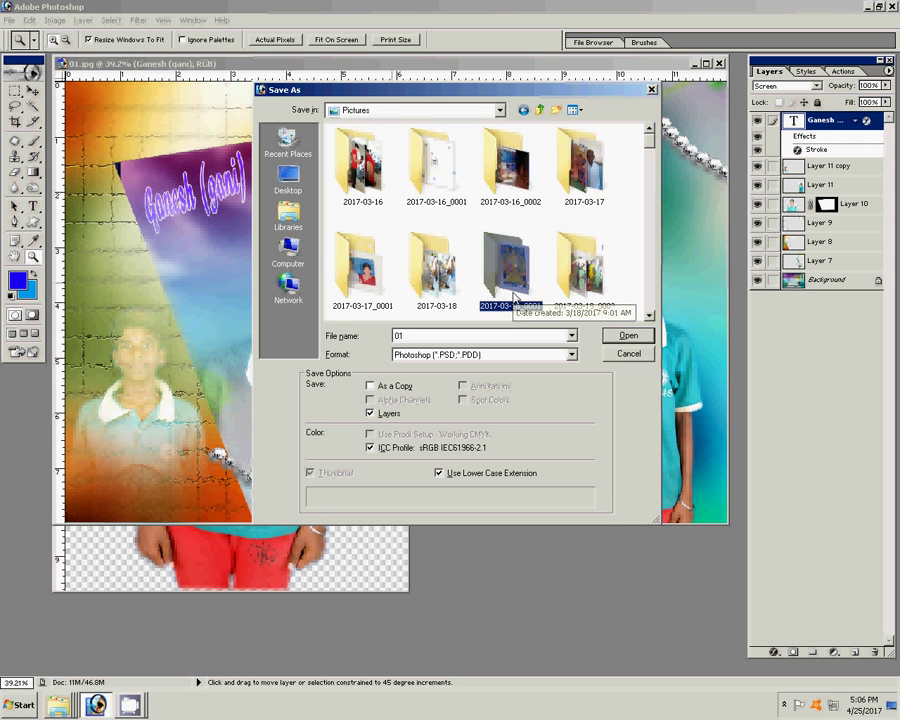
Save the layered album as Photoshop PSD 01.psd in Pictures\2017-03-26
scroll(514, 293, down, 1)
scroll(512, 296, down, 1)
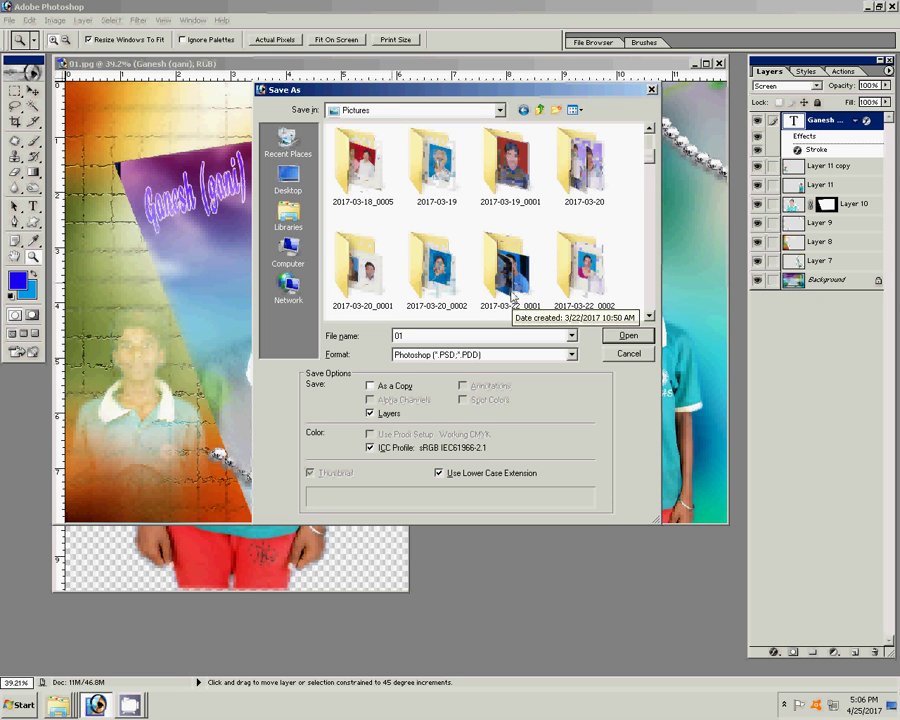
scroll(512, 296, down, 1)
scroll(512, 298, down, 1)
click(436, 265)
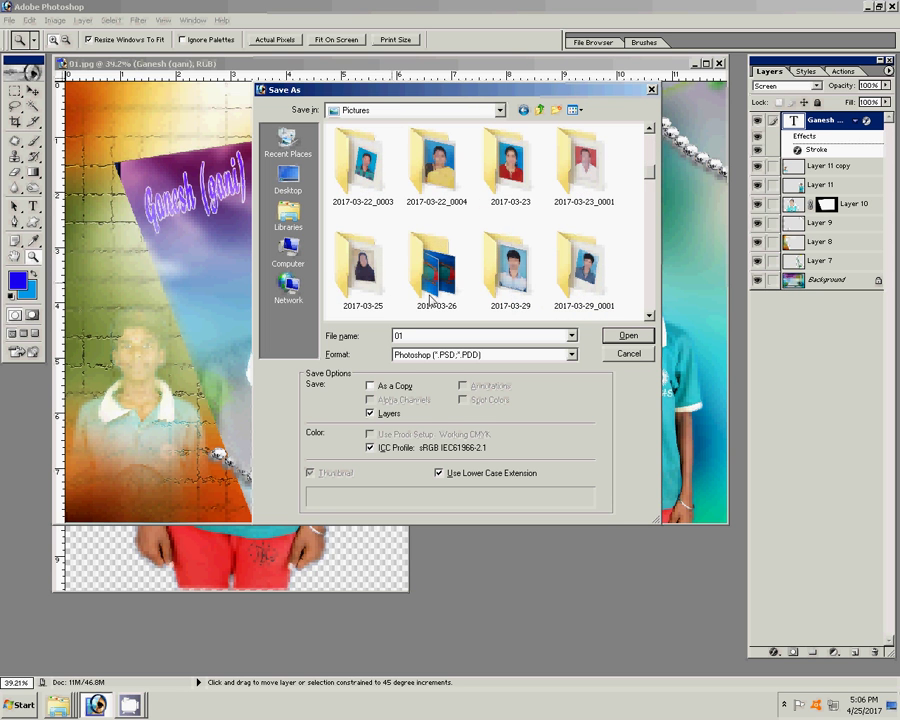
click(626, 341)
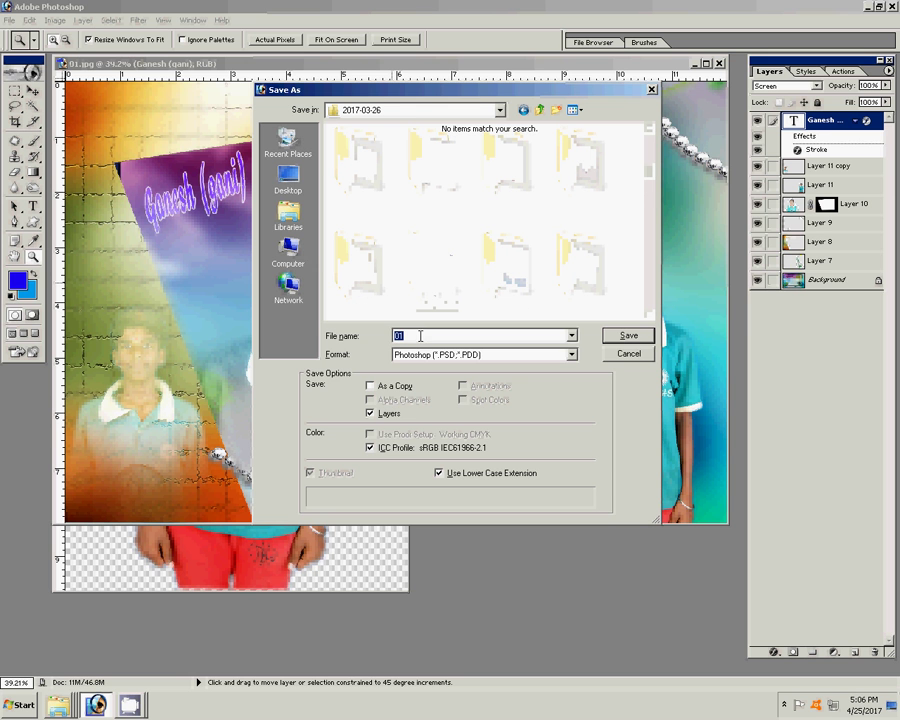
click(452, 352)
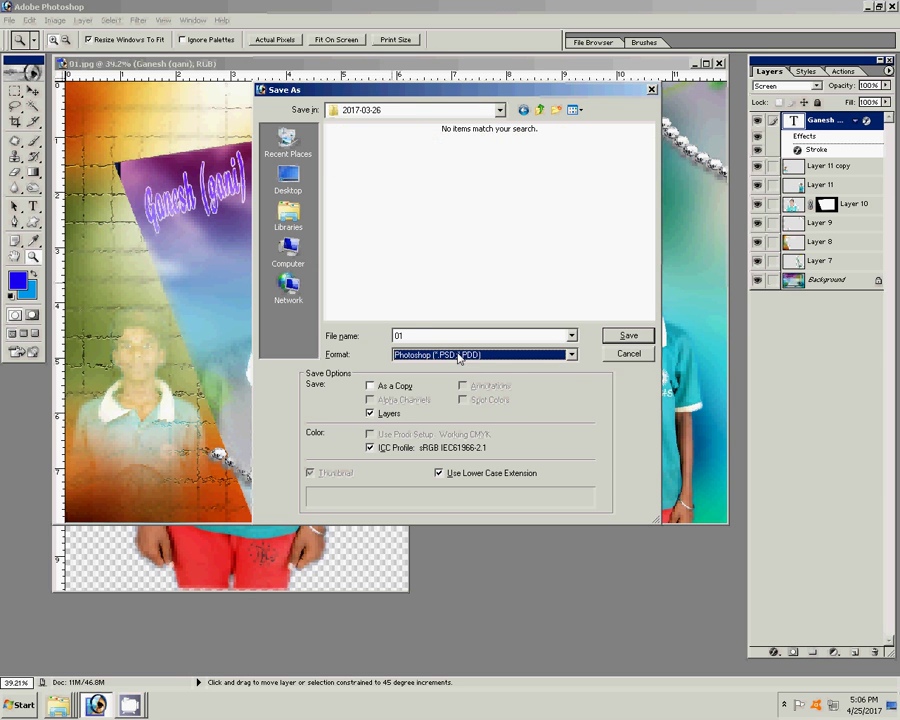
click(627, 336)
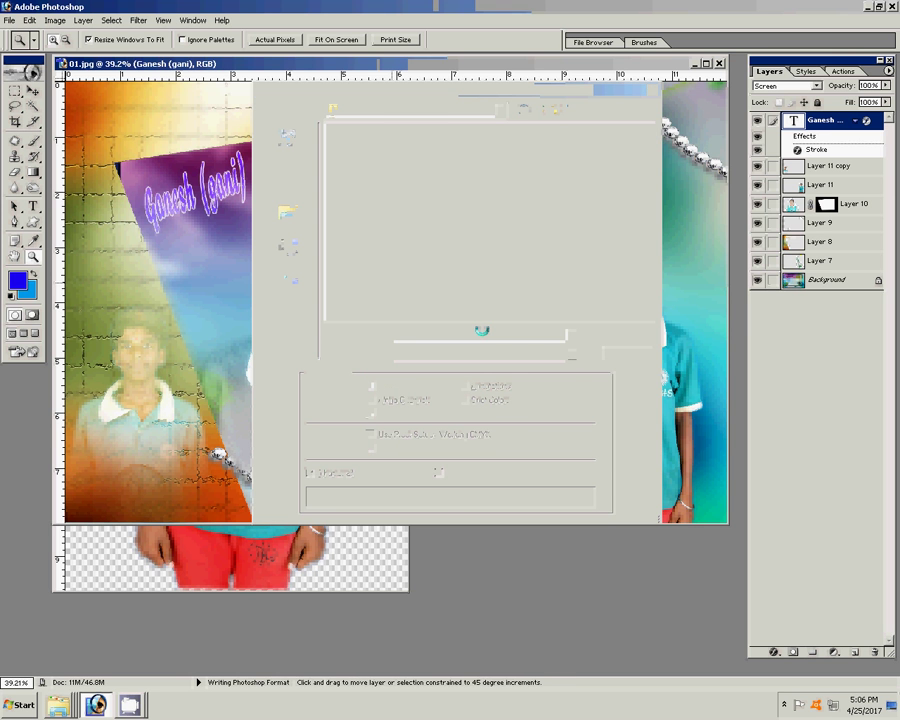
Close the album document, minimize Photoshop, and close the front folder window
click(719, 63)
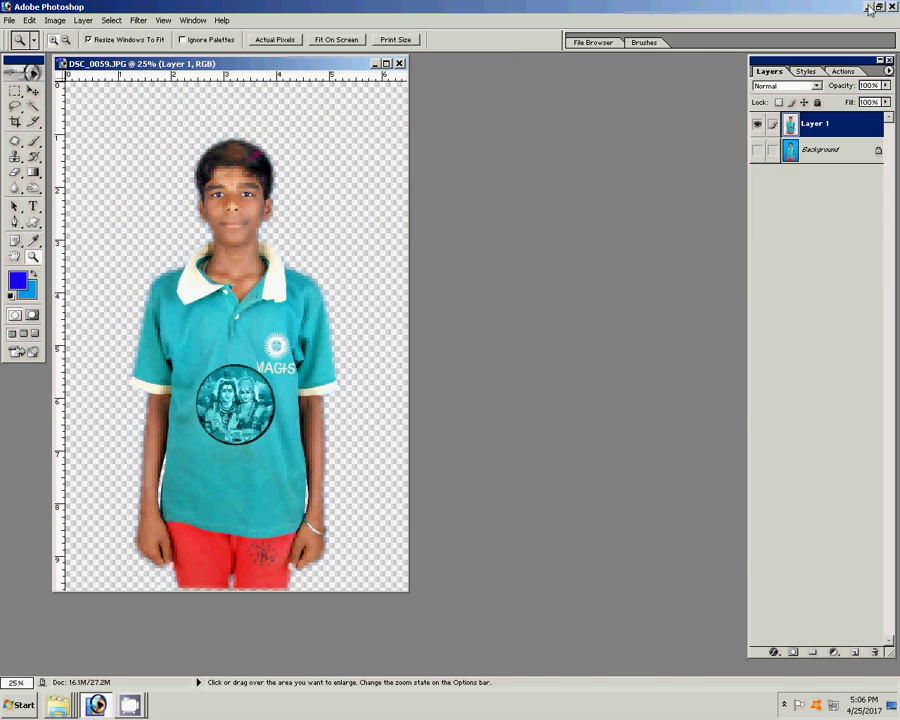
click(868, 8)
click(748, 91)
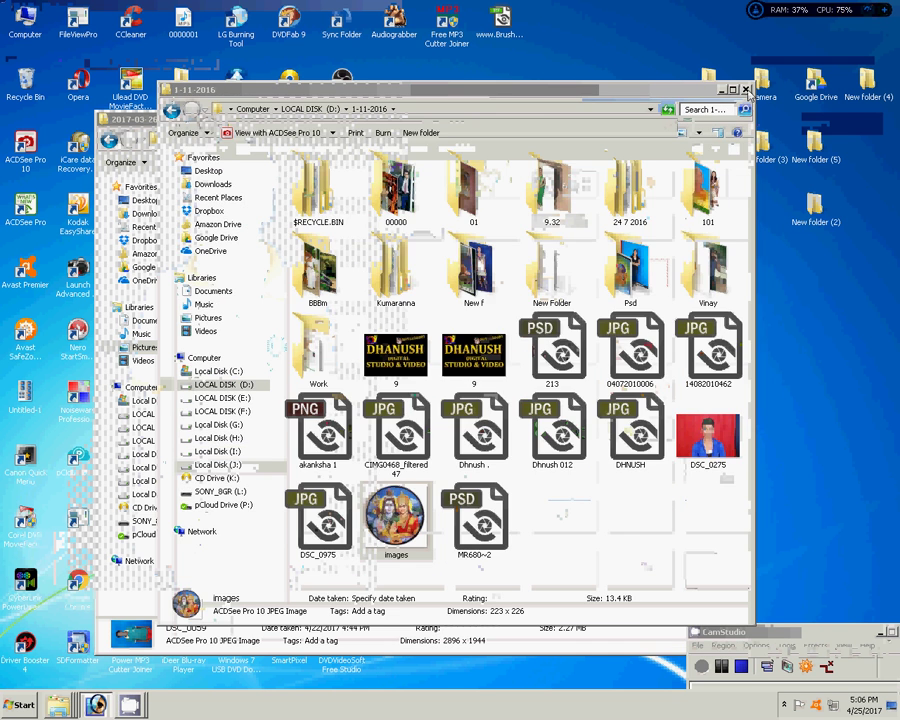